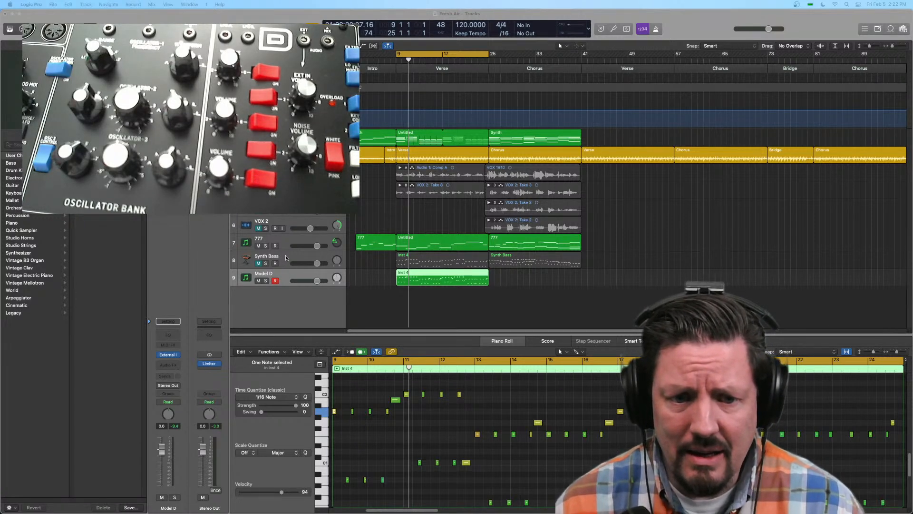
Solo the Synth Bass track and play it back.
left_click(280, 259)
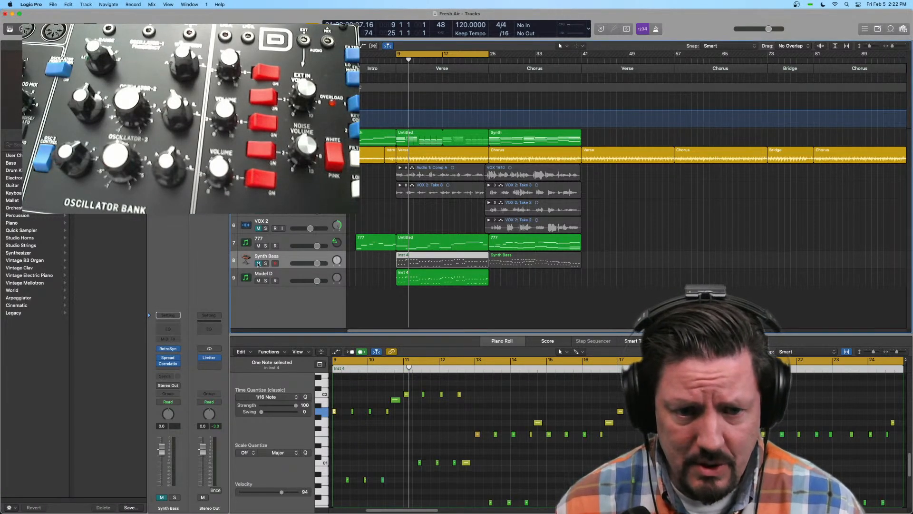
left_click(266, 264)
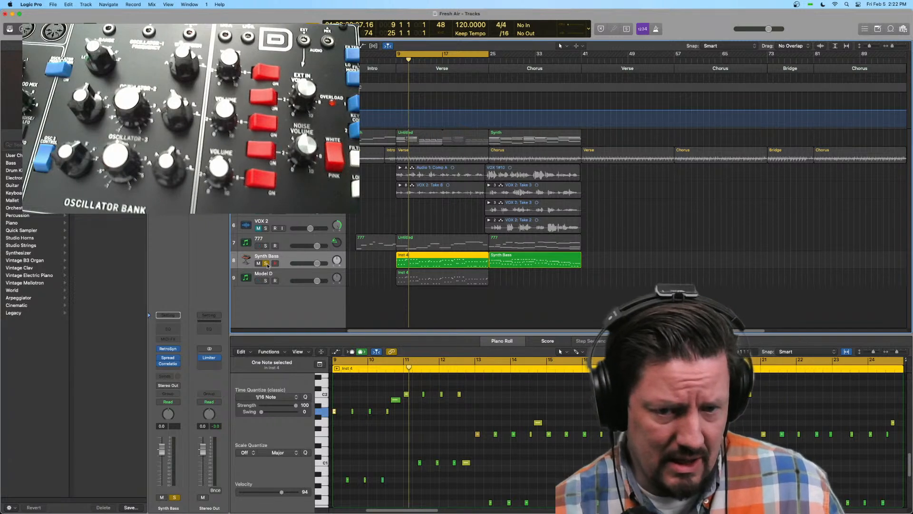
key("space")
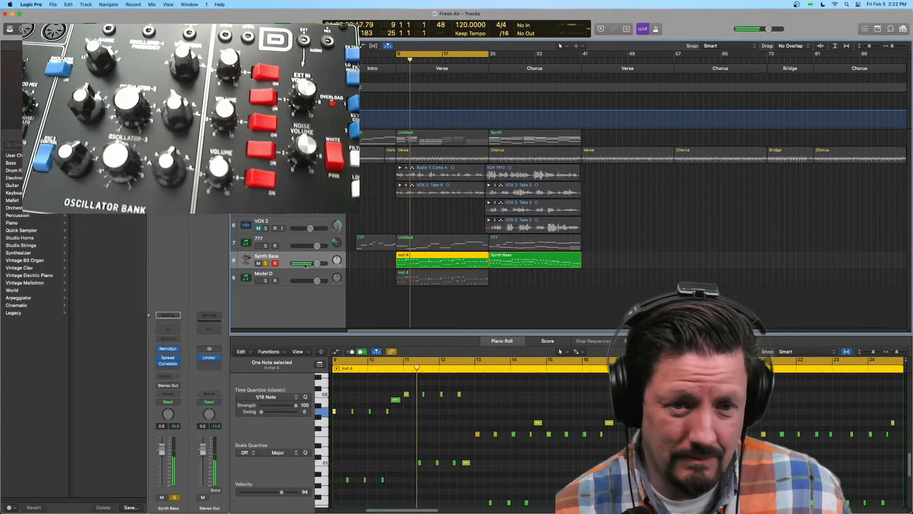
Switch the solo from the Synth Bass track to the Model D track and play it back for comparison.
left_click(265, 263)
left_click(265, 281)
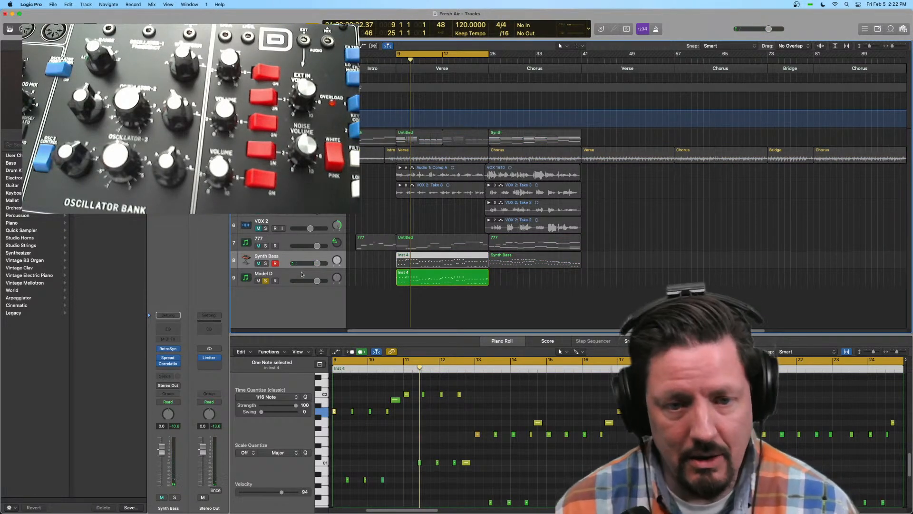
key("space")
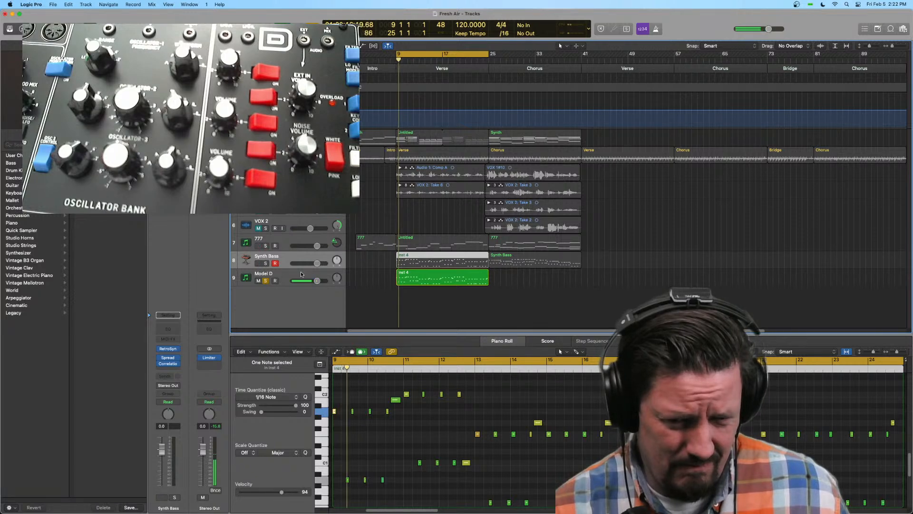
key("space")
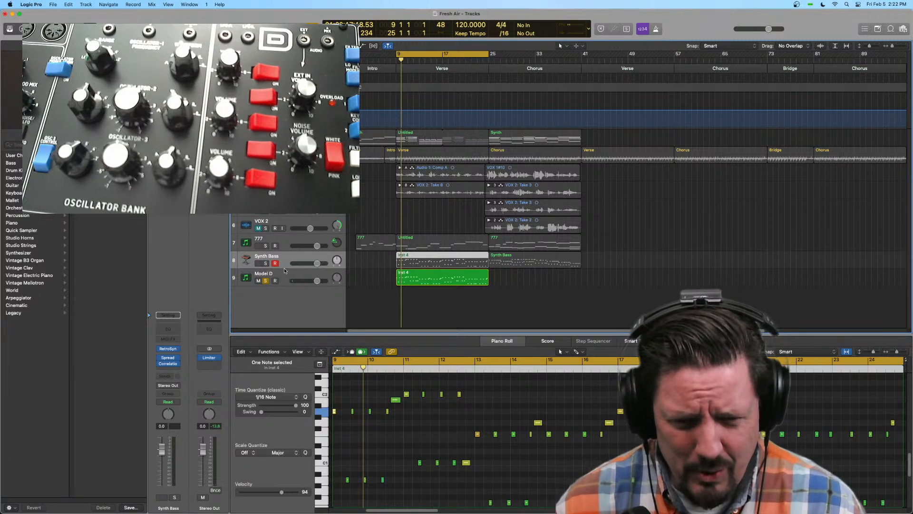
Review the MIDI destination and input options in the Model D track's External Instrument plug-in, and play the track back.
left_click(298, 280)
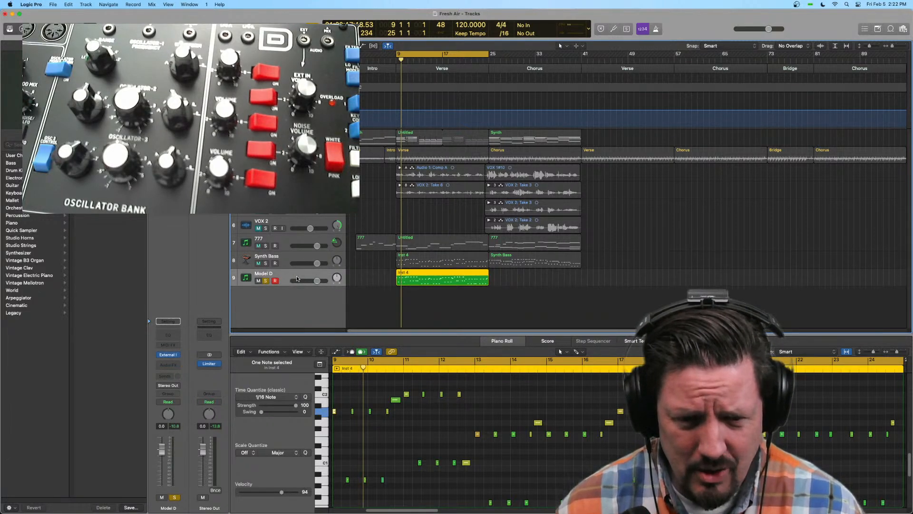
left_click(169, 356)
left_click_drag(489, 228, 555, 102)
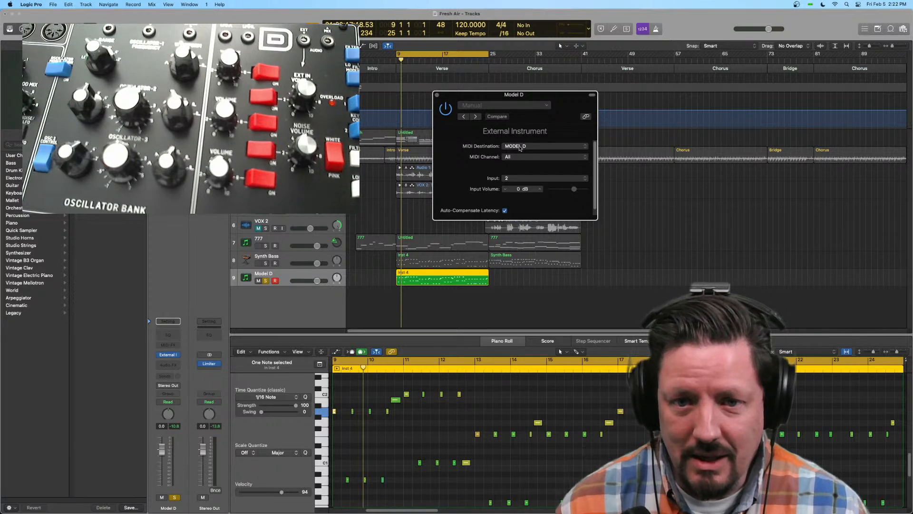
left_click(520, 148)
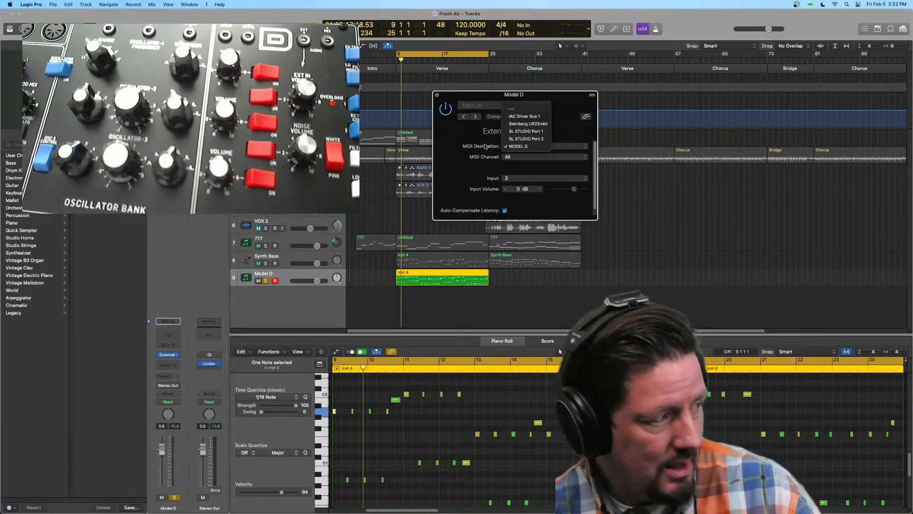
left_click(485, 146)
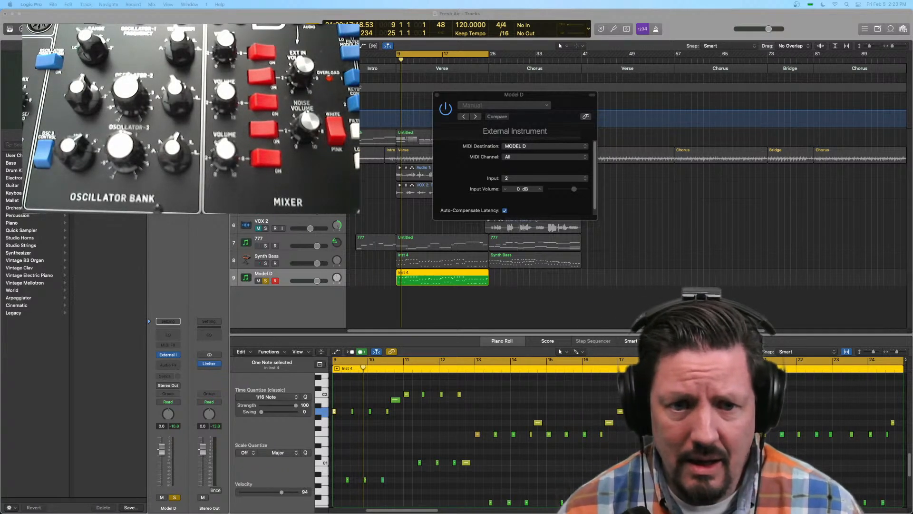
left_click(517, 180)
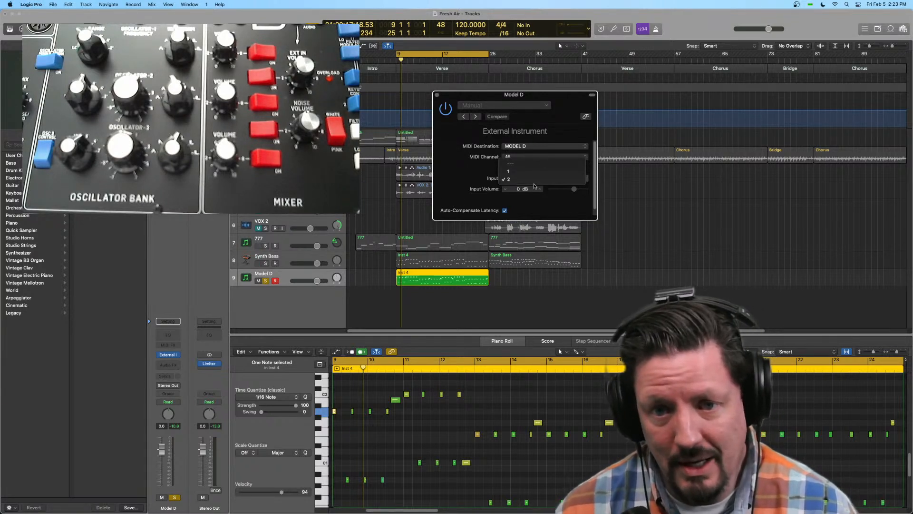
left_click(484, 201)
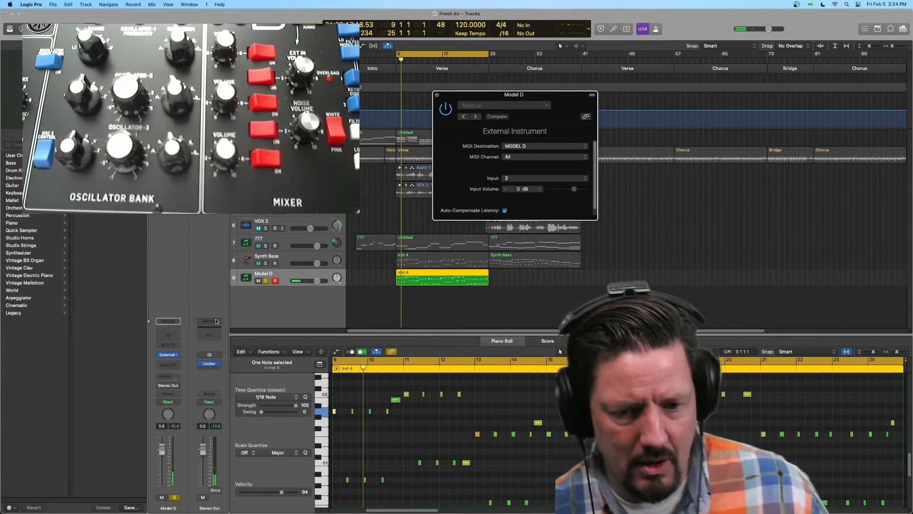
key("space")
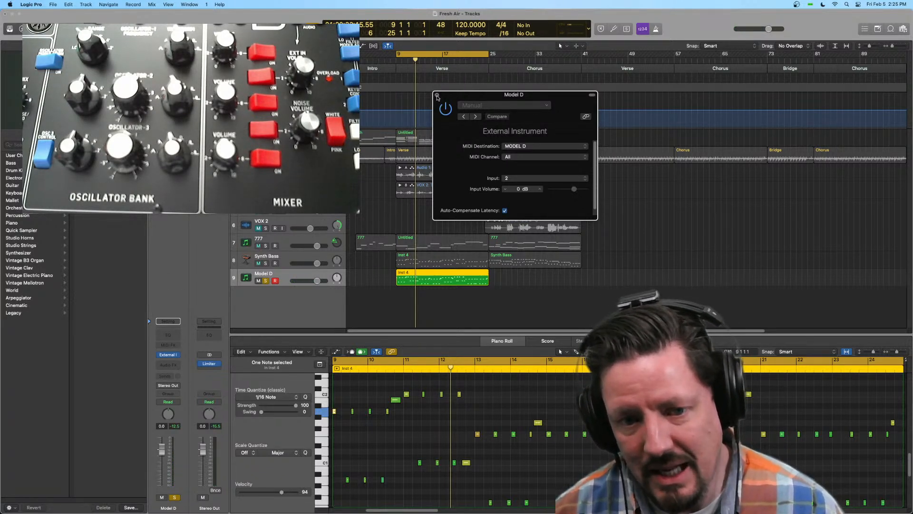
left_click(437, 95)
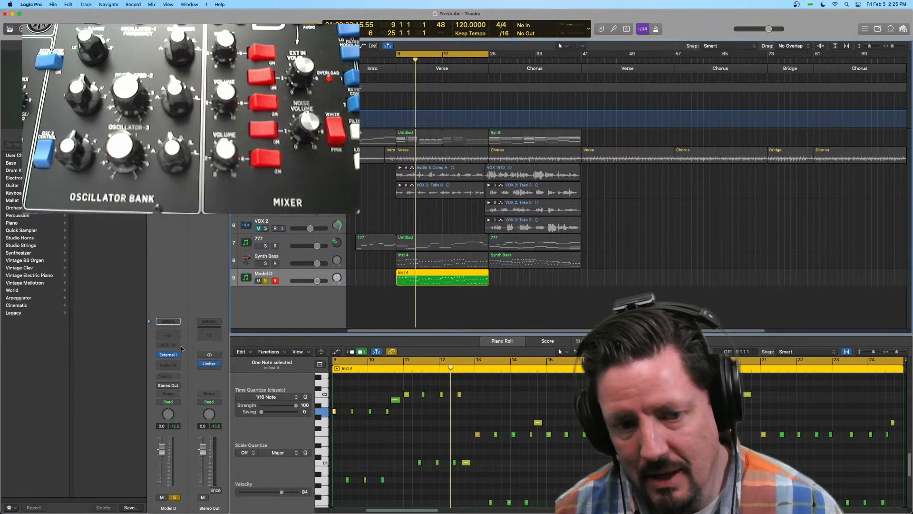
Insert the mono Auto Sampler utility as an audio effect on the Model D track and reposition its window.
left_click(171, 365)
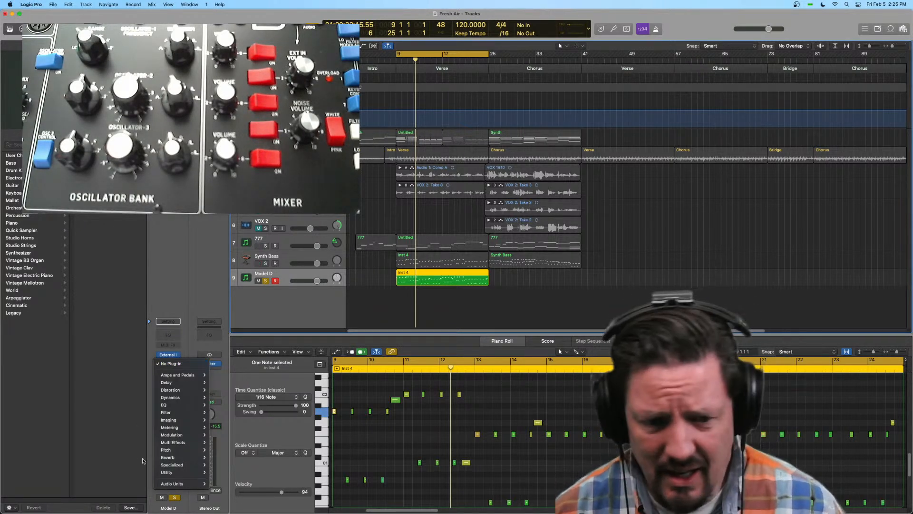
mouse_move(185, 476)
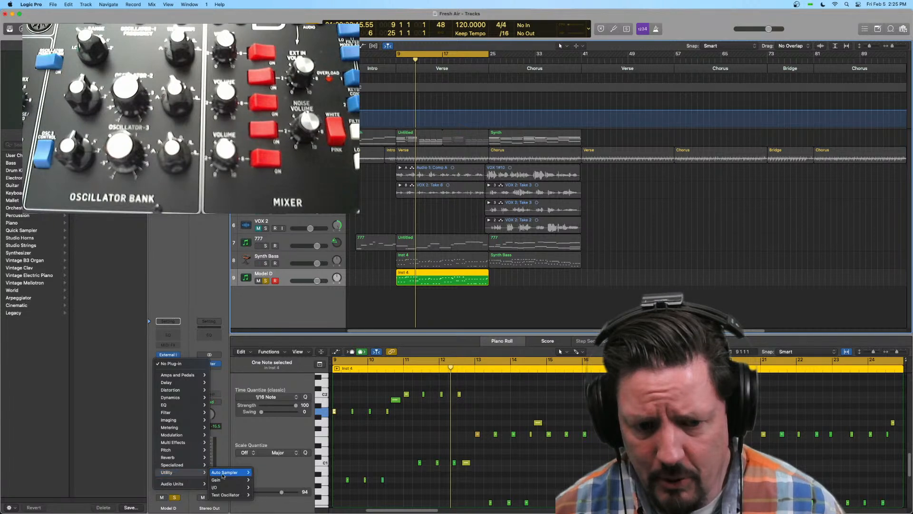
mouse_move(228, 473)
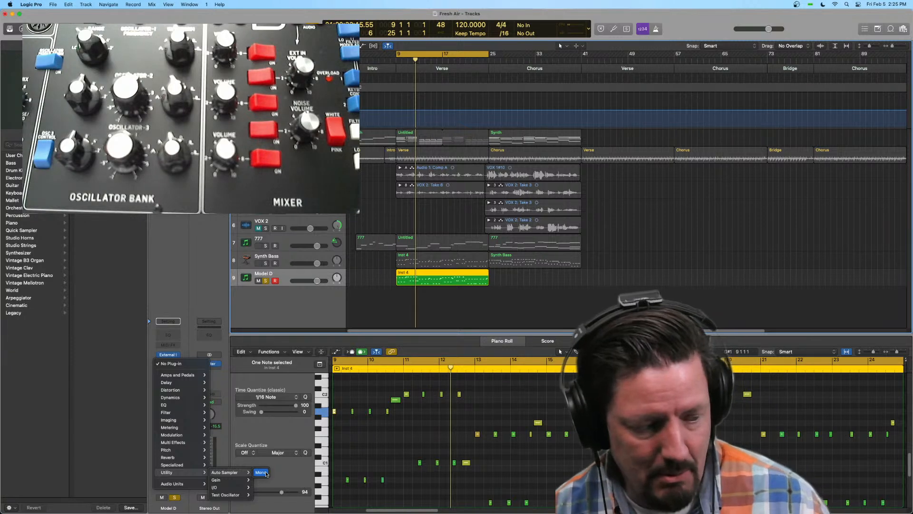
left_click(267, 474)
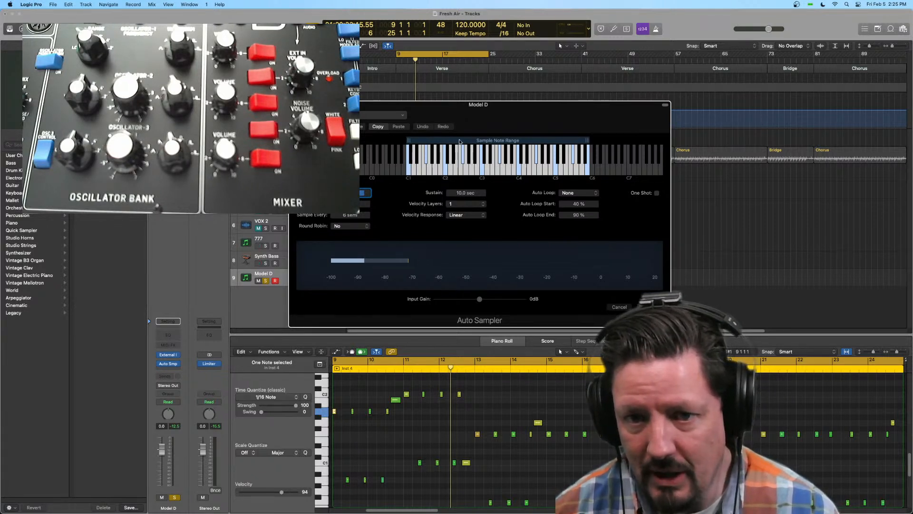
left_click_drag(509, 107, 361, 72)
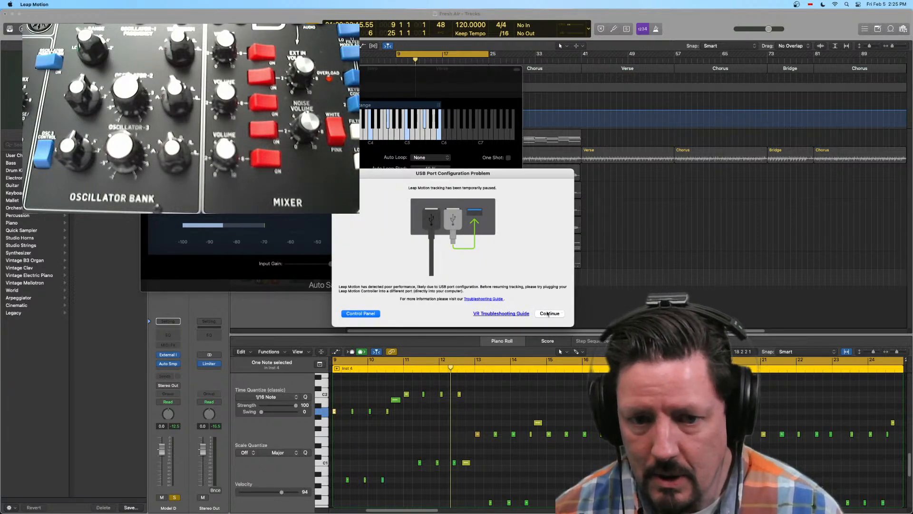
Dismiss the Leap Motion USB port configuration dialog and move the Auto Sampler window clear for editing.
left_click(550, 313)
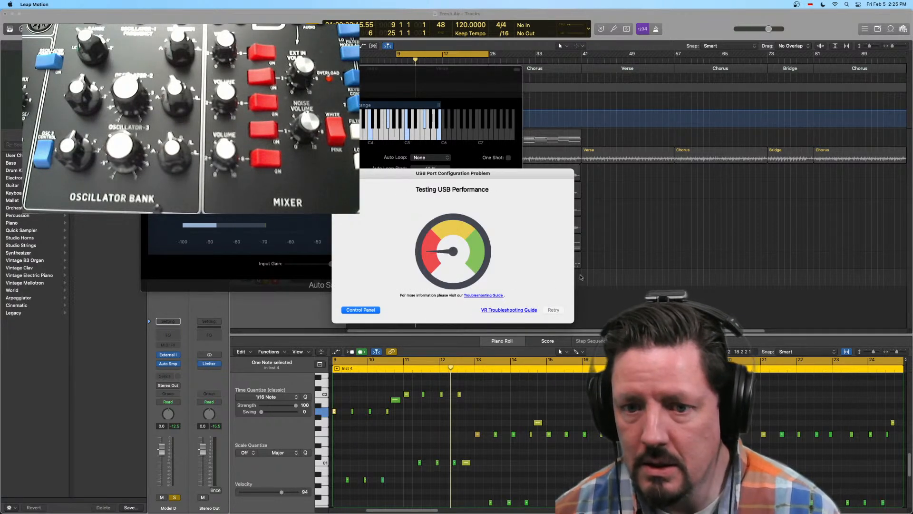
left_click(818, 2)
left_click(818, 58)
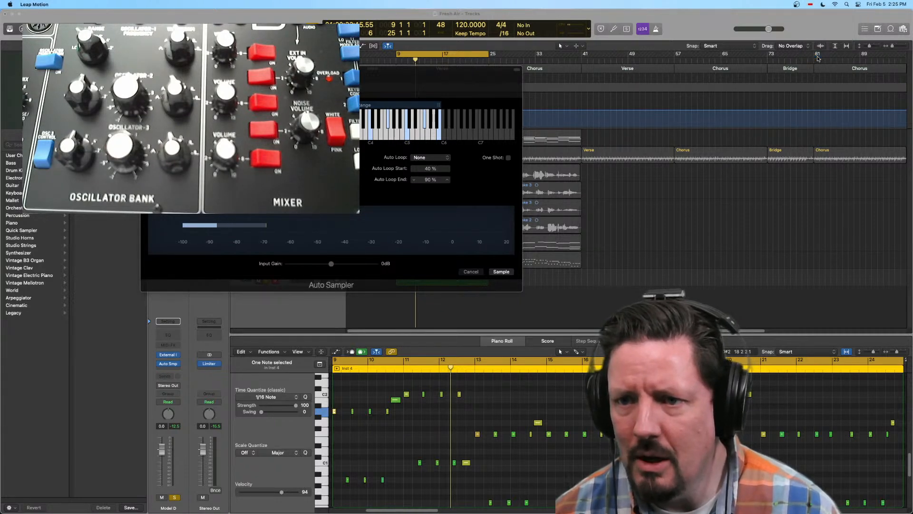
left_click_drag(399, 83, 531, 140)
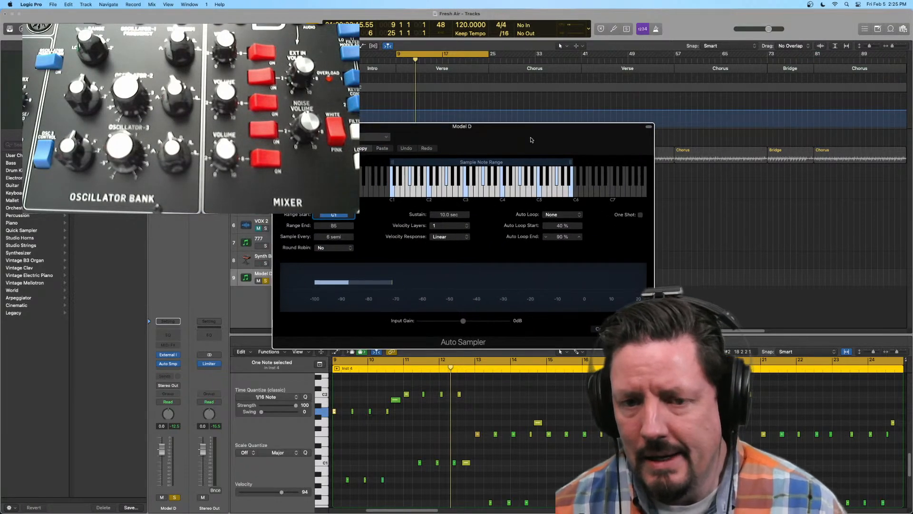
Set the Auto Sampler's sustain to 2.0 sec.
mouse_move(452, 239)
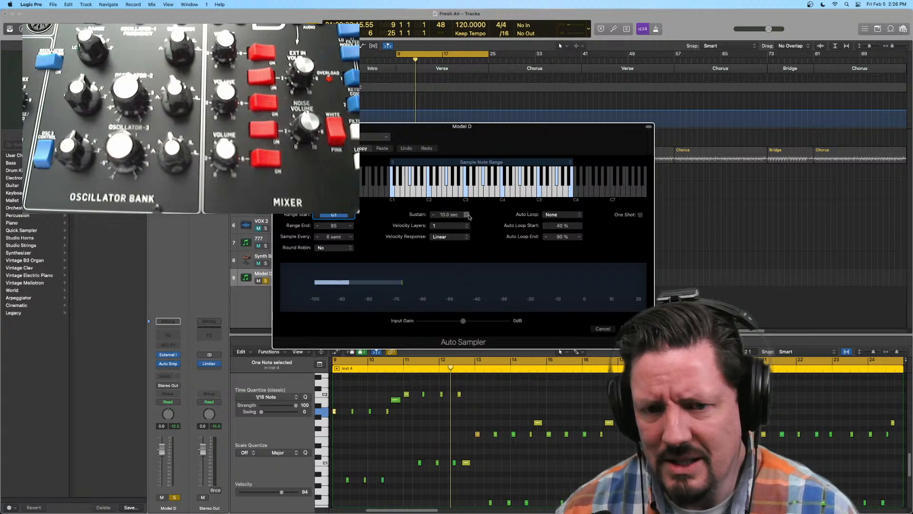
left_click(435, 215)
left_click(434, 215)
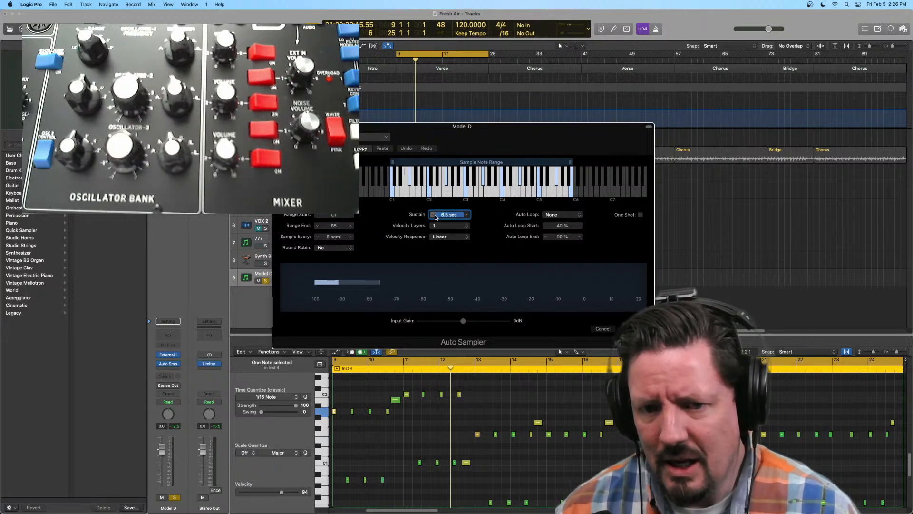
left_click(435, 215)
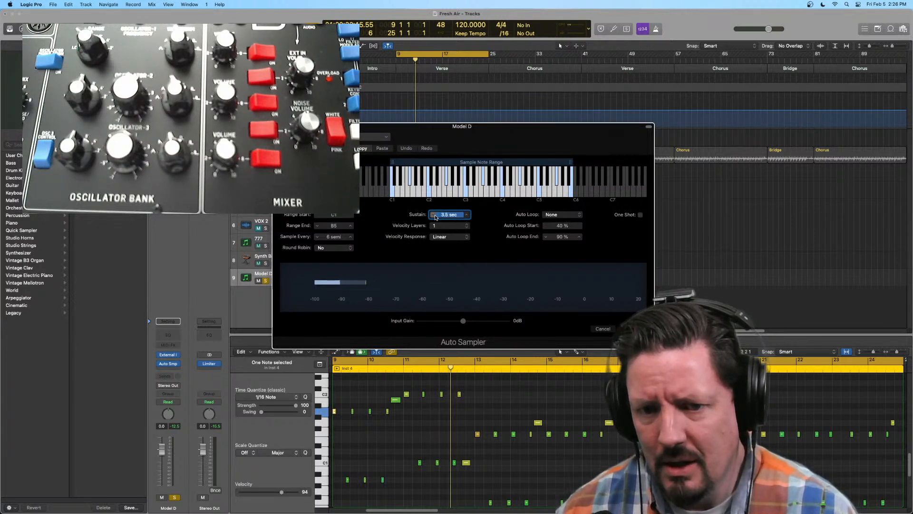
left_click(435, 215)
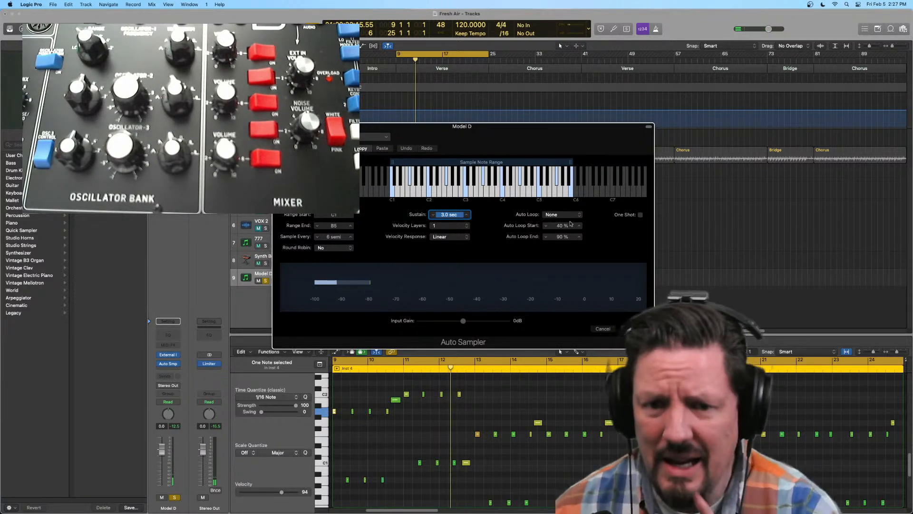
mouse_move(464, 232)
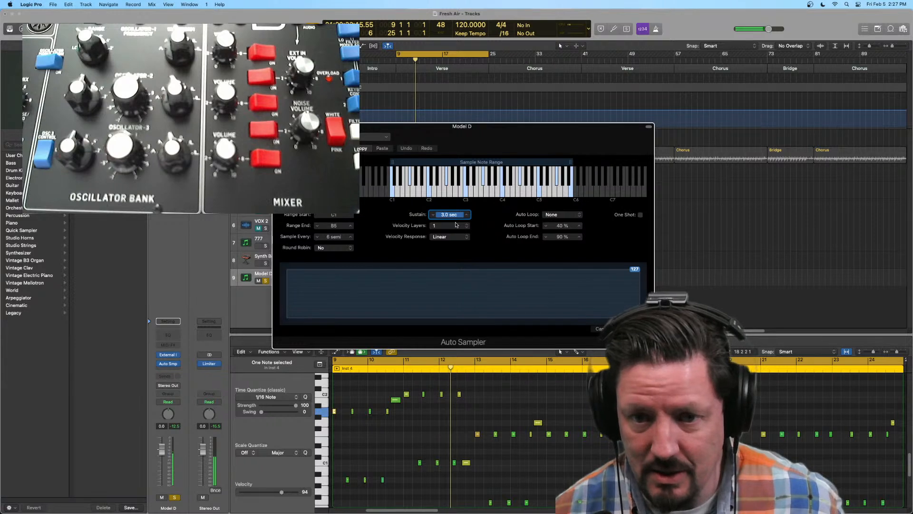
left_click(432, 215)
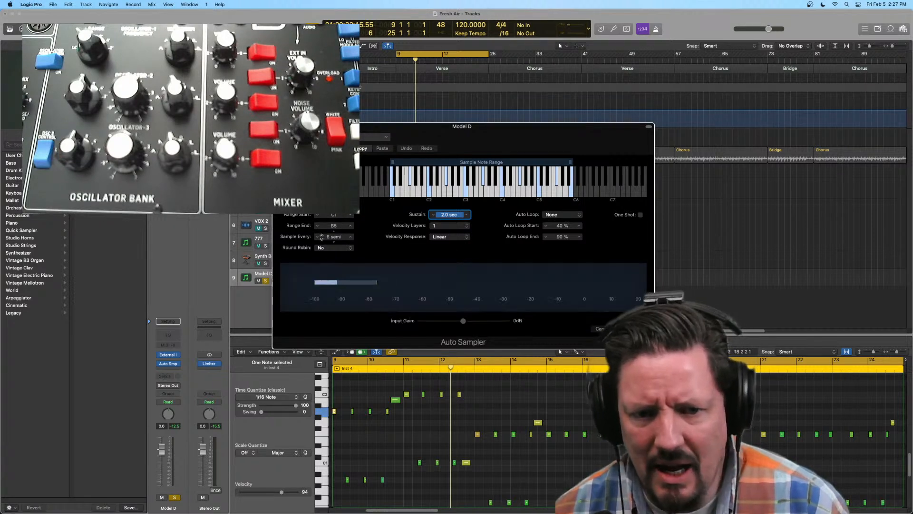
Set the Auto Sampler to sample every 3 semitones and its auto loop mode to Search with XFade.
left_click(319, 237)
left_click(318, 237)
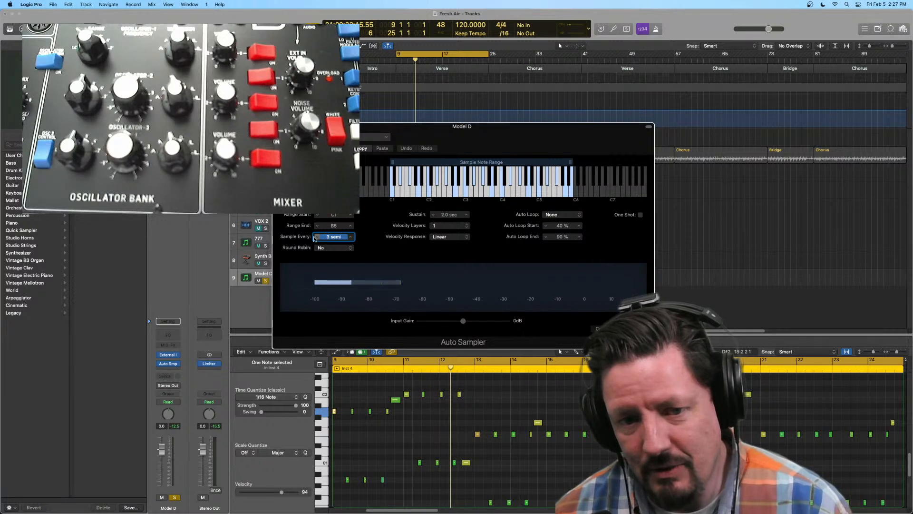
mouse_move(437, 230)
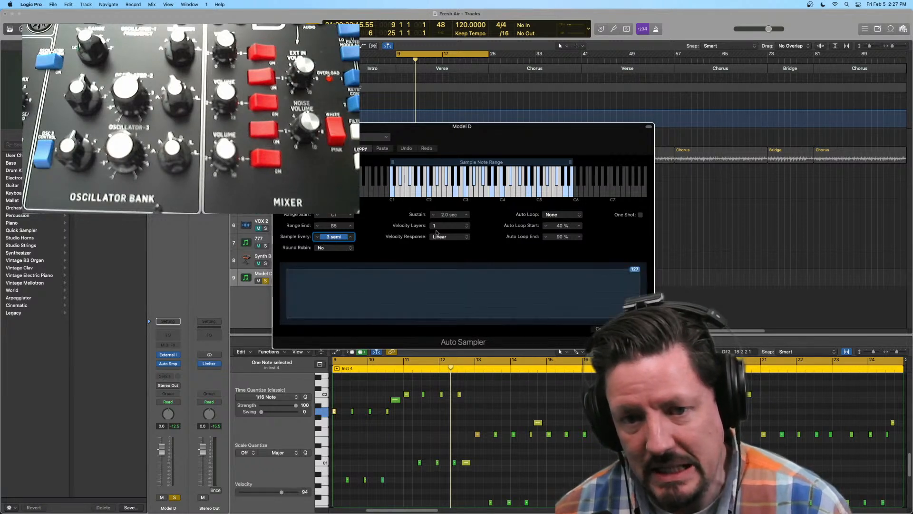
left_click(574, 217)
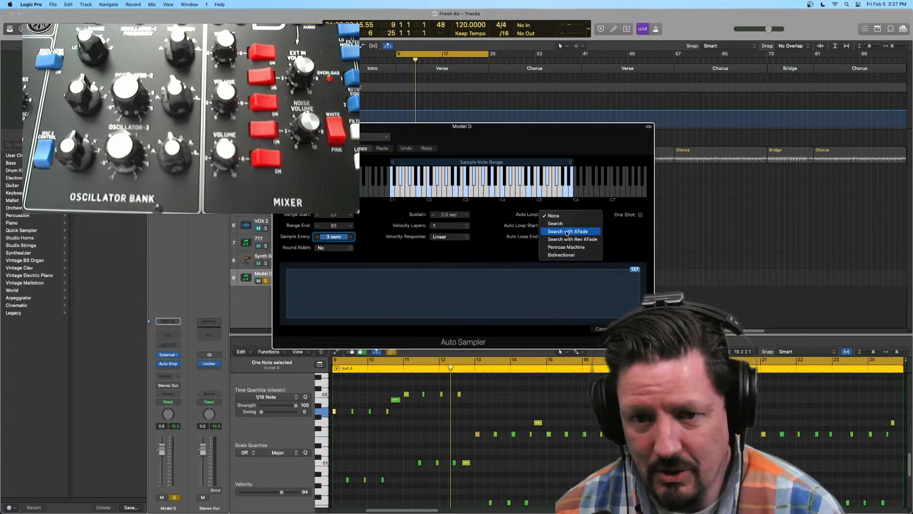
left_click(566, 232)
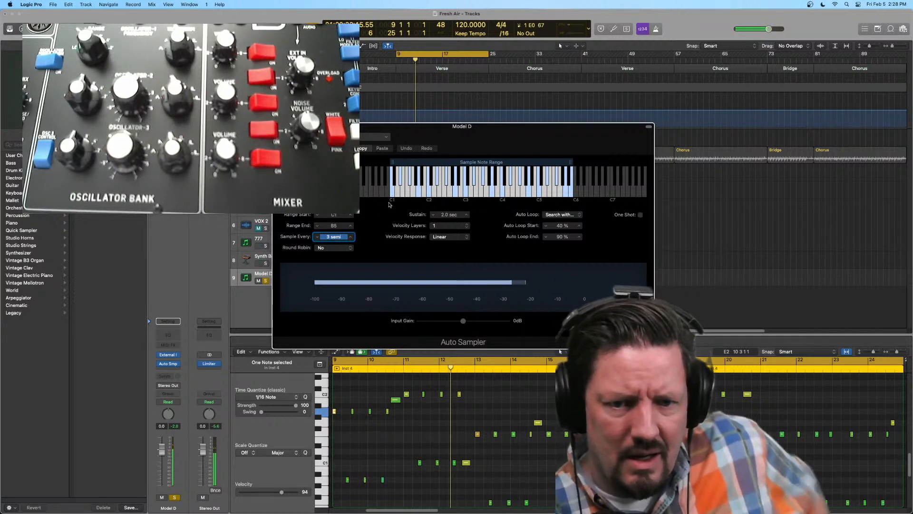
Set the end of the Auto Sampler's note range to G#5.
left_click(317, 226)
left_click(317, 226)
left_click(317, 226)
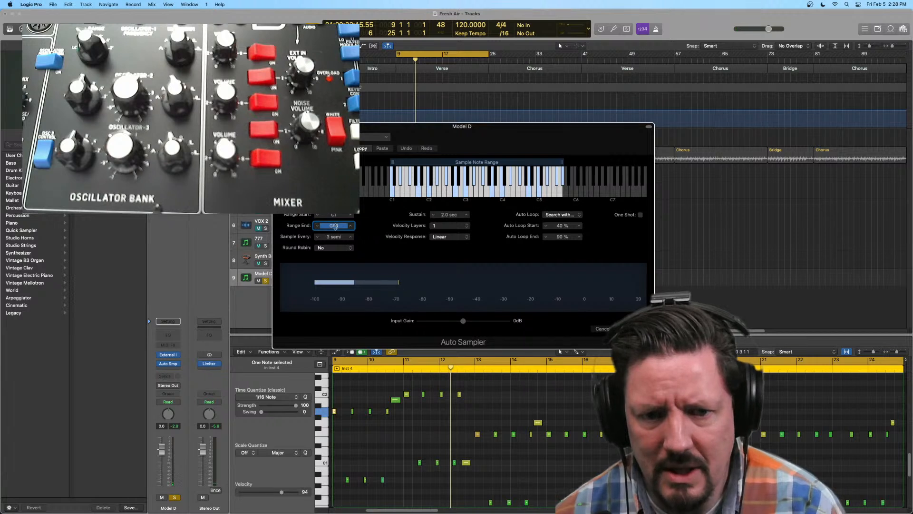
Set the start of the Auto Sampler's note range to C0.
left_click(317, 215)
left_click(316, 216)
left_click(315, 216)
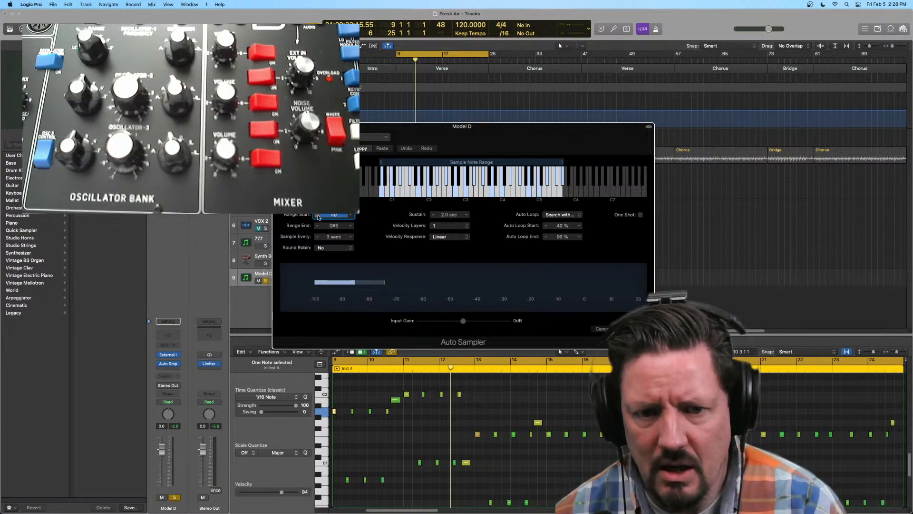
left_click(317, 216)
left_click(318, 216)
left_click(317, 216)
left_click(317, 216)
left_click(318, 216)
left_click(317, 216)
left_click(317, 216)
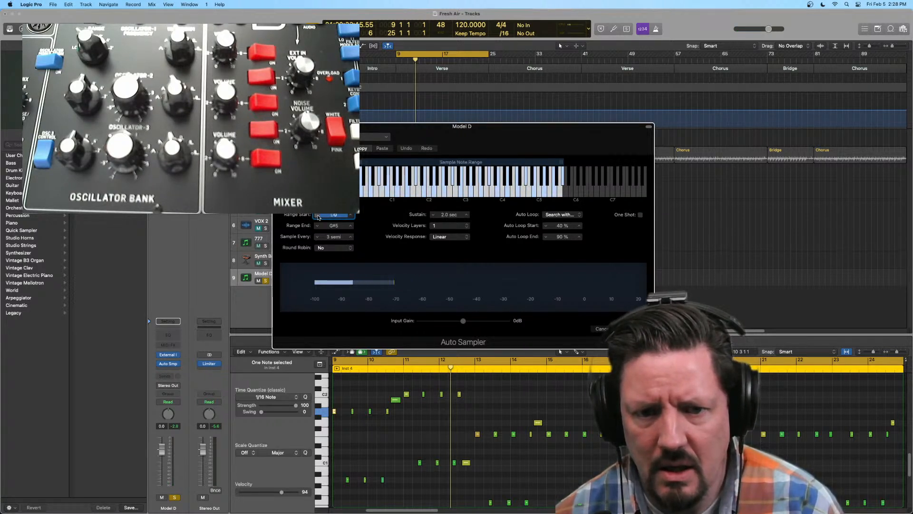
left_click(317, 216)
left_click(317, 216)
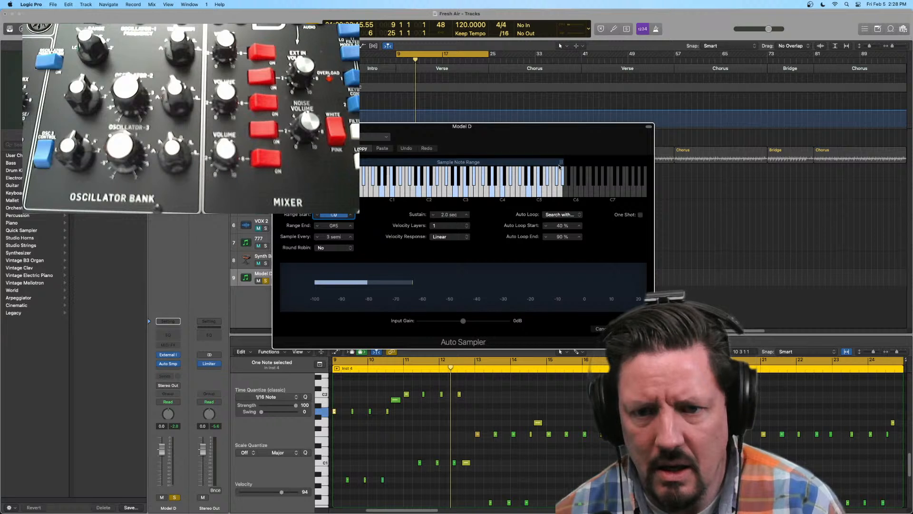
Extend the upper end of the Auto Sampler's sample note range to G7.
left_click_drag(563, 164, 617, 162)
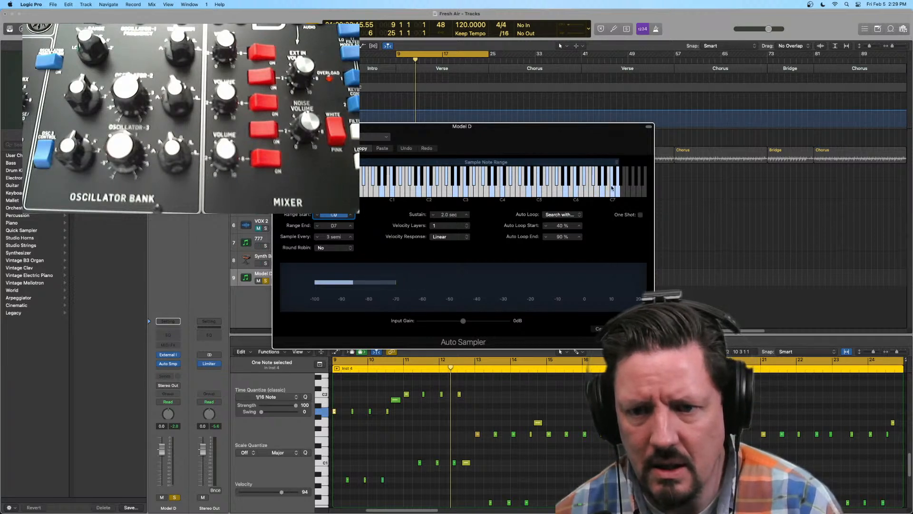
left_click(614, 192)
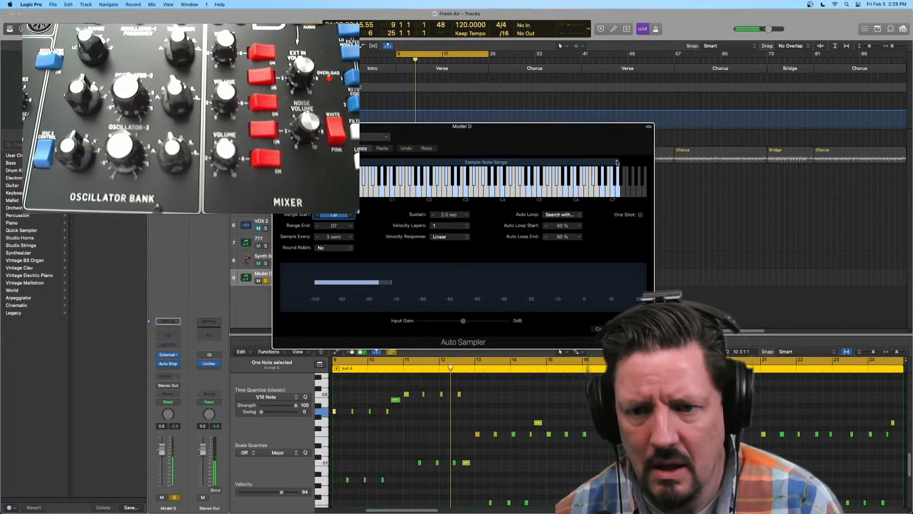
left_click_drag(617, 162, 631, 163)
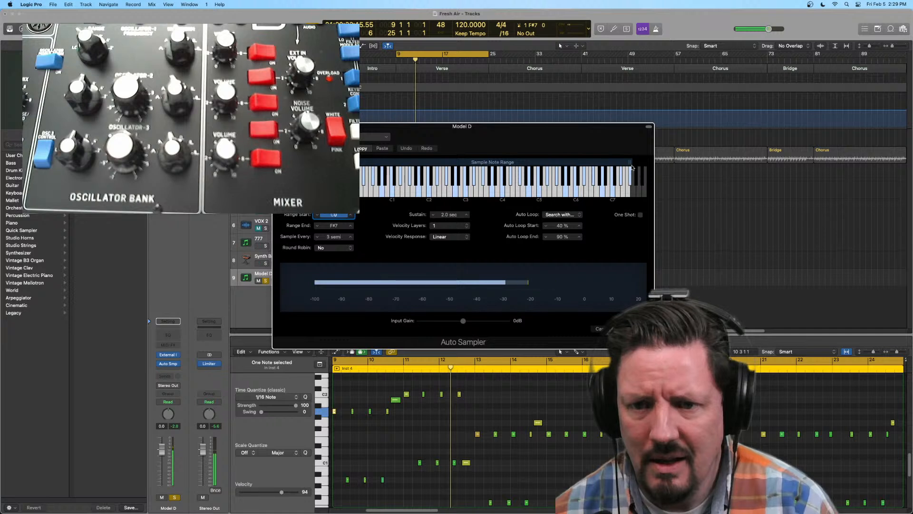
mouse_move(631, 163)
left_mouse_down()
mouse_move(640, 163)
mouse_move(630, 162)
left_mouse_up()
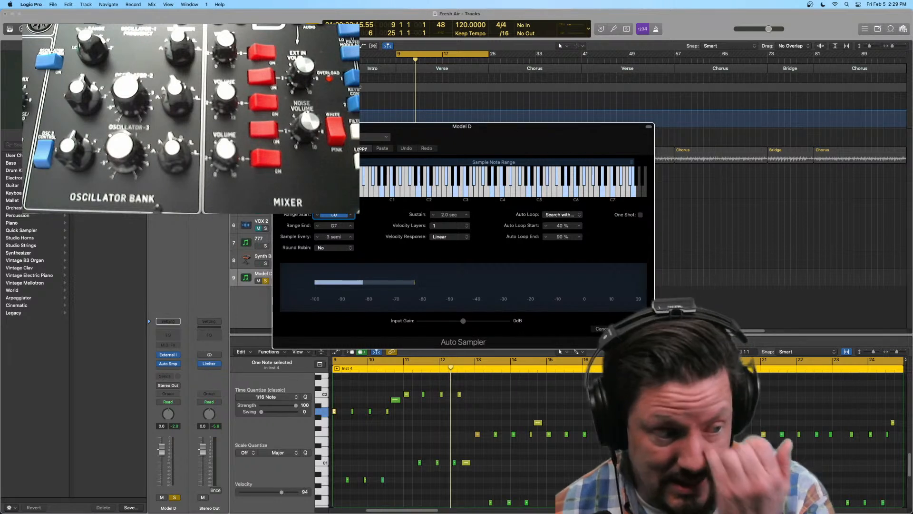
Name the sampled instrument Model D Bass in the Auto Sampled folder and start the sampling.
left_click(632, 329)
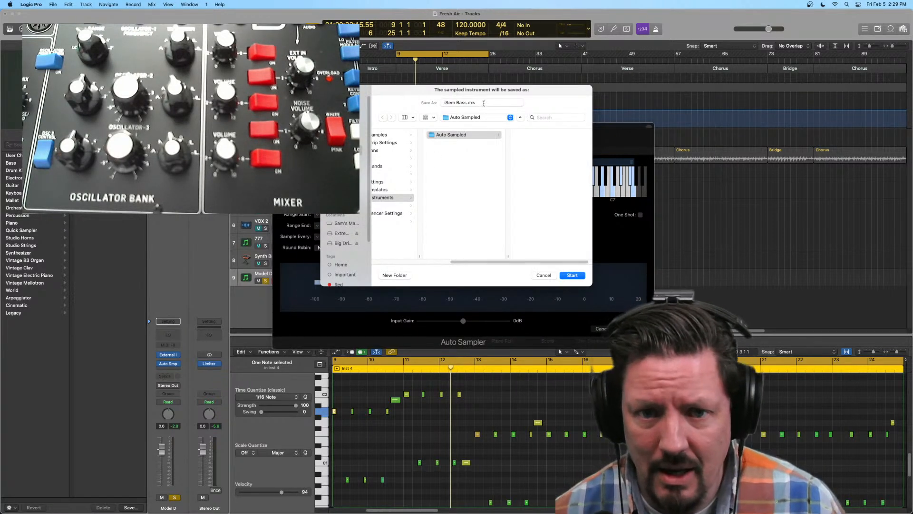
left_click_drag(466, 101, 383, 104)
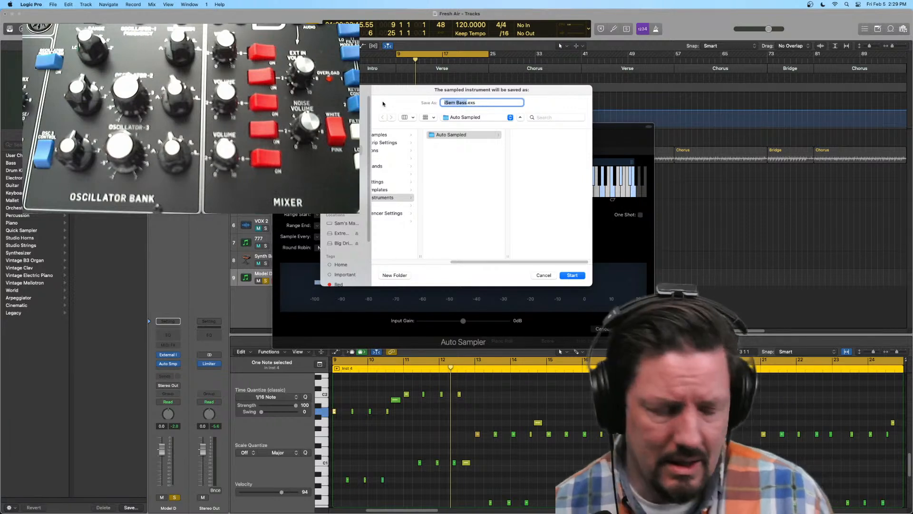
type("Model")
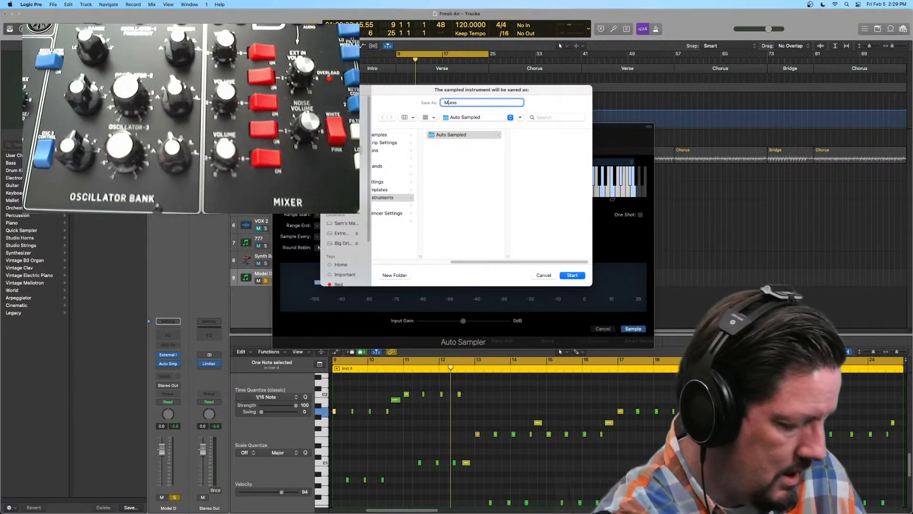
type(" D Ba")
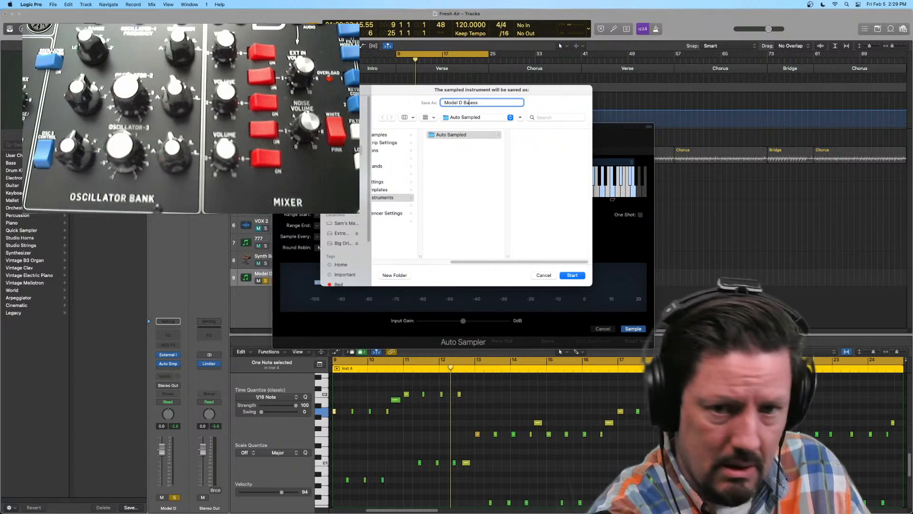
type("ss")
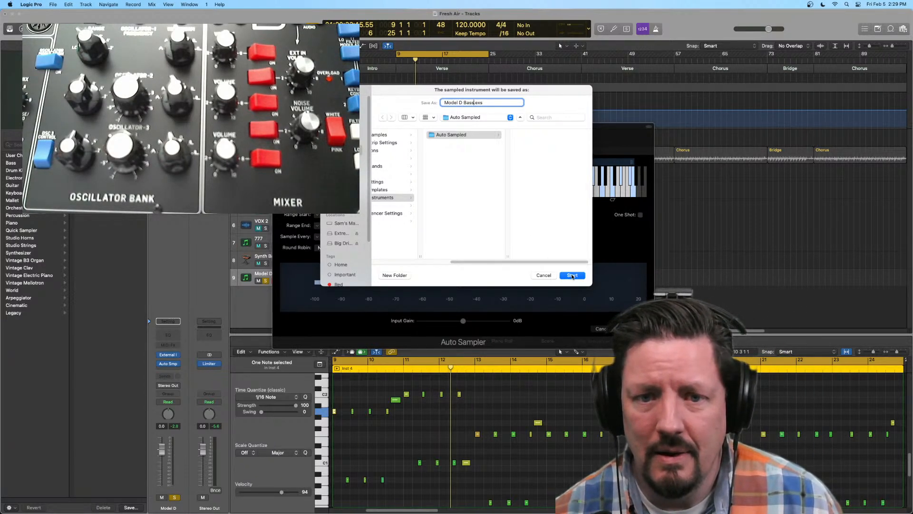
left_click(572, 275)
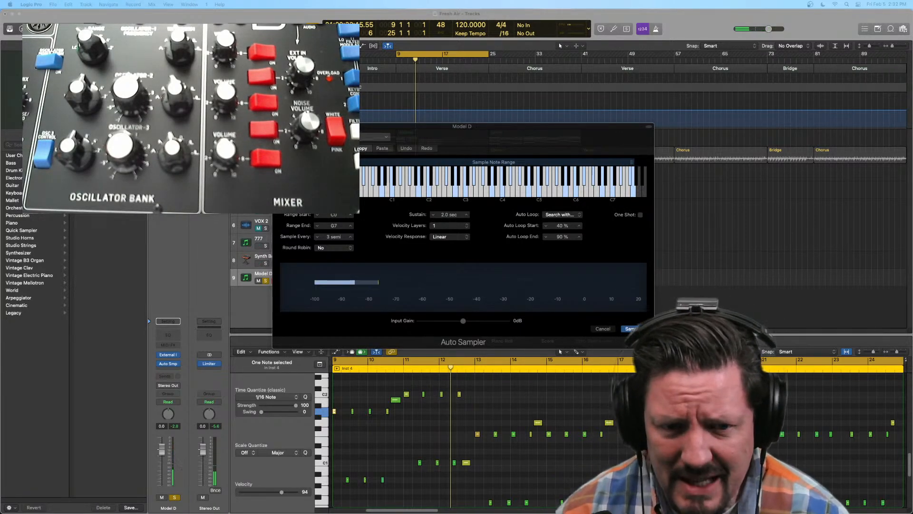
Close the Auto Sampler window and add a new instrument track below the Model D track.
left_click(278, 126)
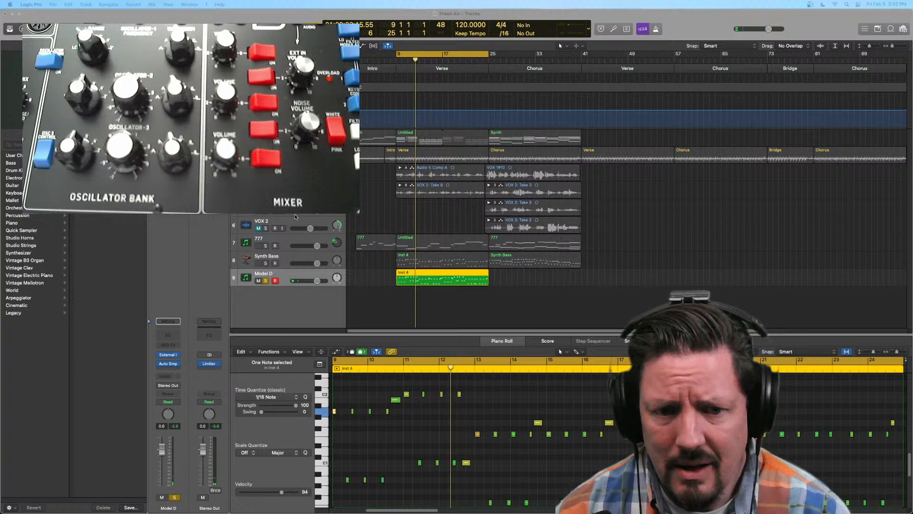
left_click(288, 300)
double_click(288, 300)
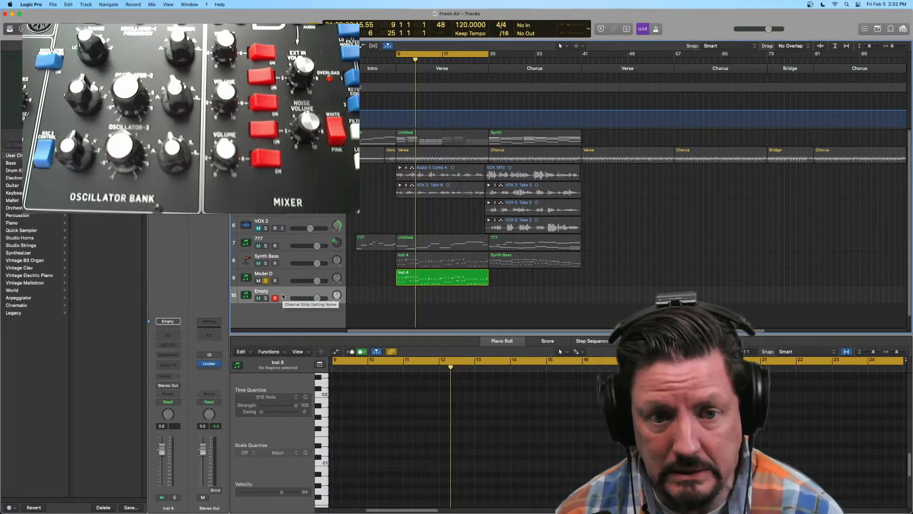
Insert Sampler (Multi-Sample) on the new track and load the auto-sampled Model D Bass instrument.
left_click(172, 356)
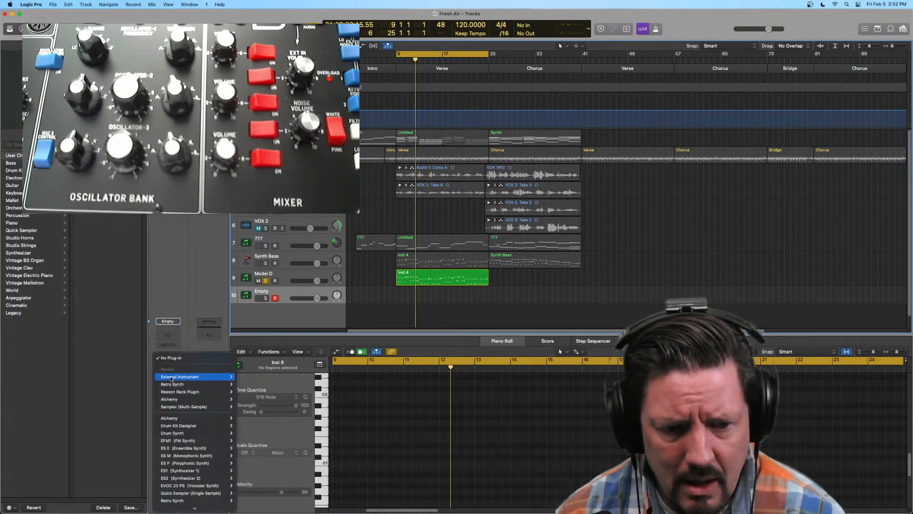
mouse_move(200, 406)
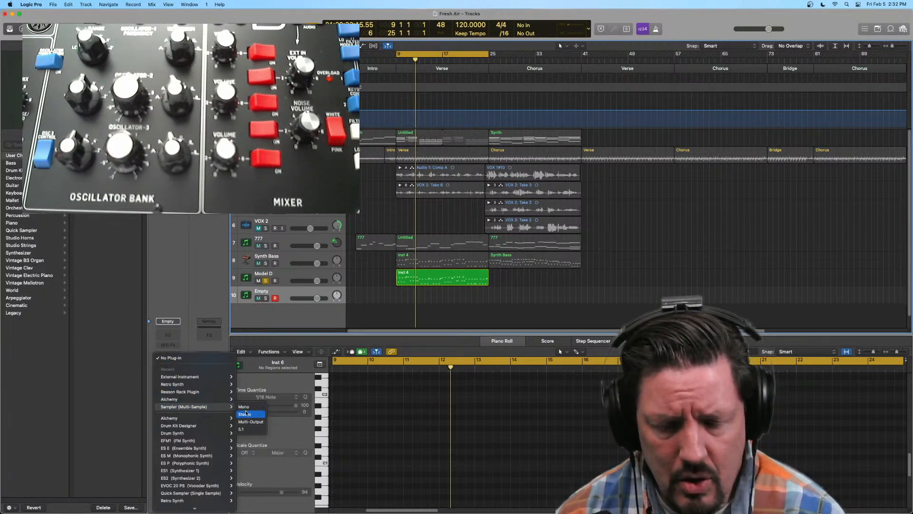
left_click(249, 408)
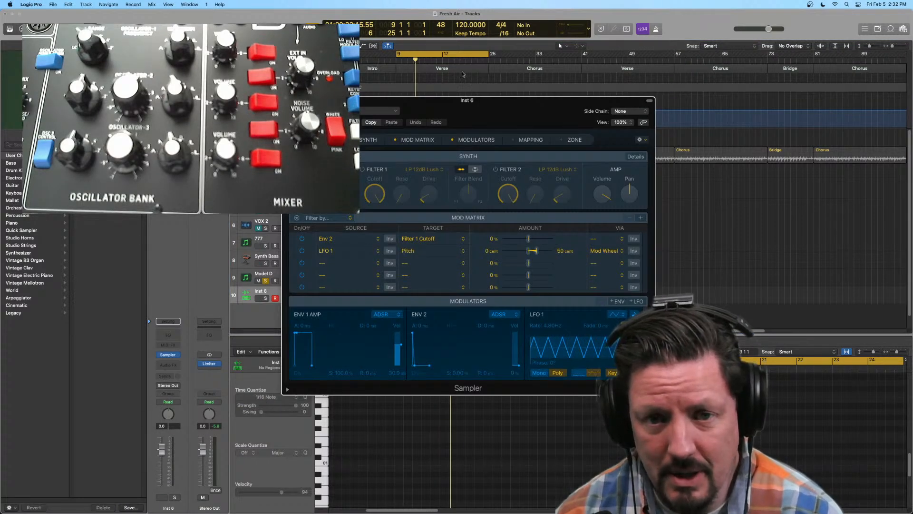
left_click(371, 112)
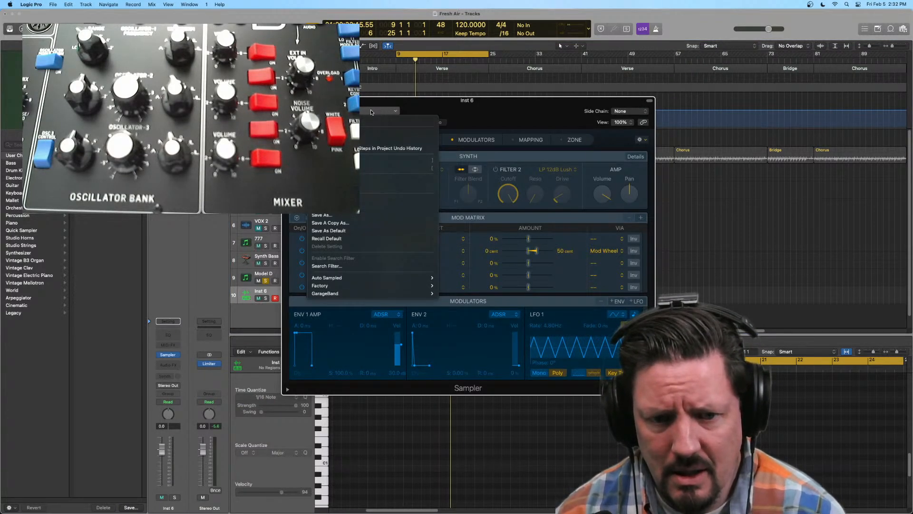
left_click(365, 115)
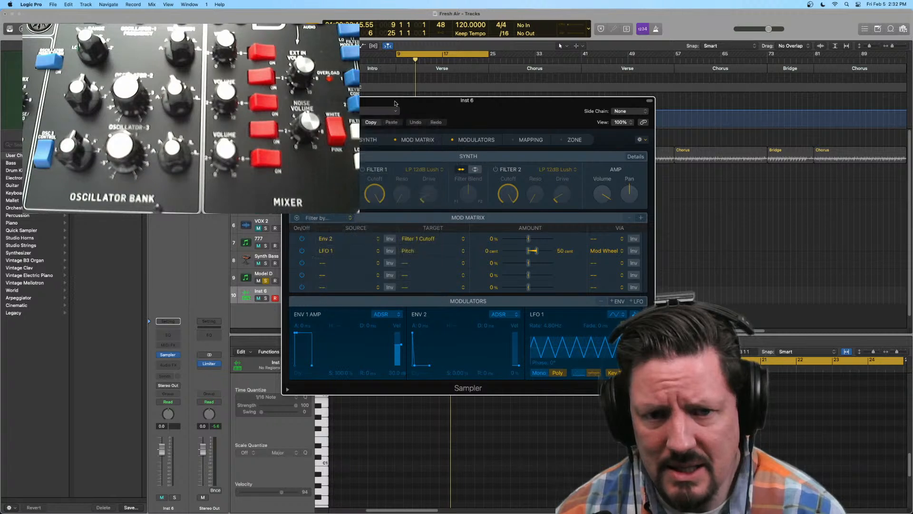
left_click(365, 115)
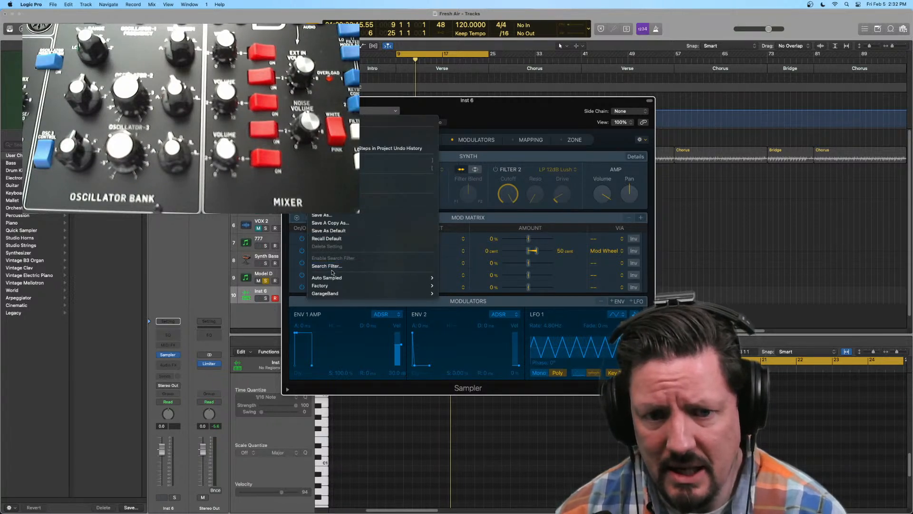
mouse_move(328, 284)
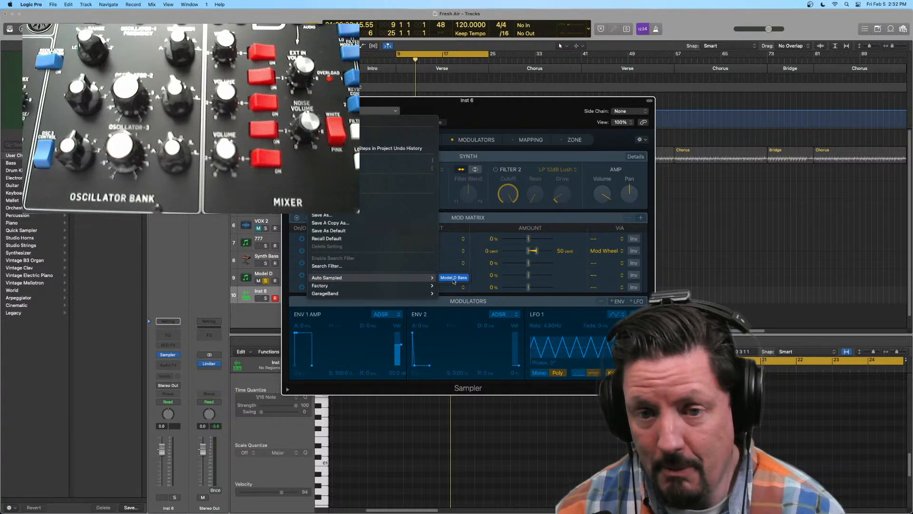
left_click(453, 279)
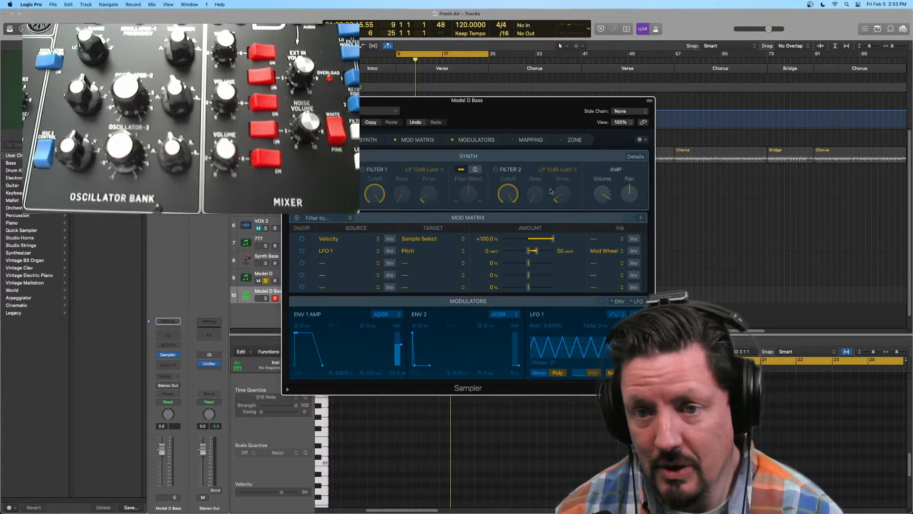
Examine the loop in the Sampler's zone view and the key zones in its mapping view.
left_click(575, 139)
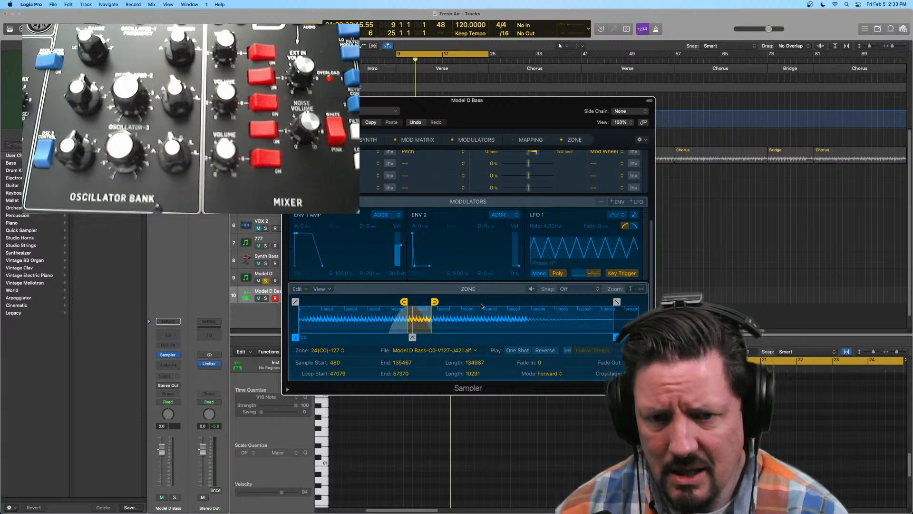
left_click(535, 140)
scroll(519, 235, "up", 2)
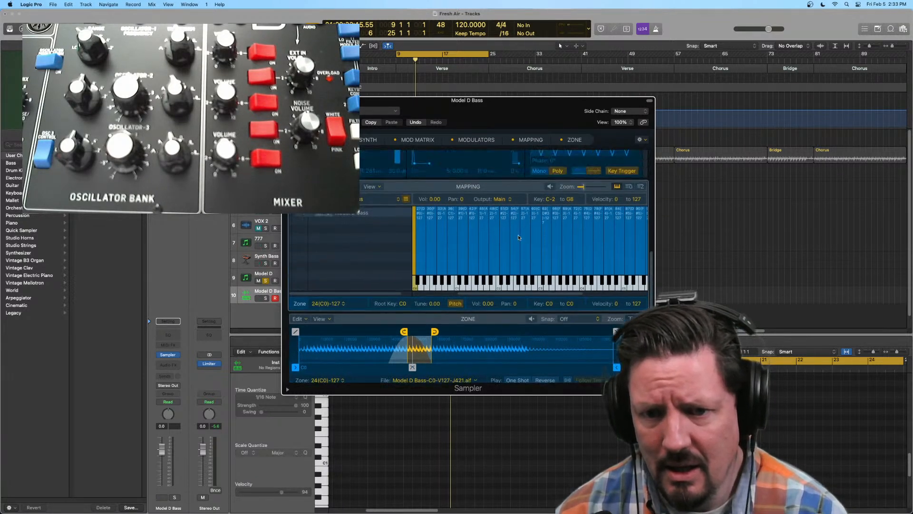
scroll(519, 235, "down", 1)
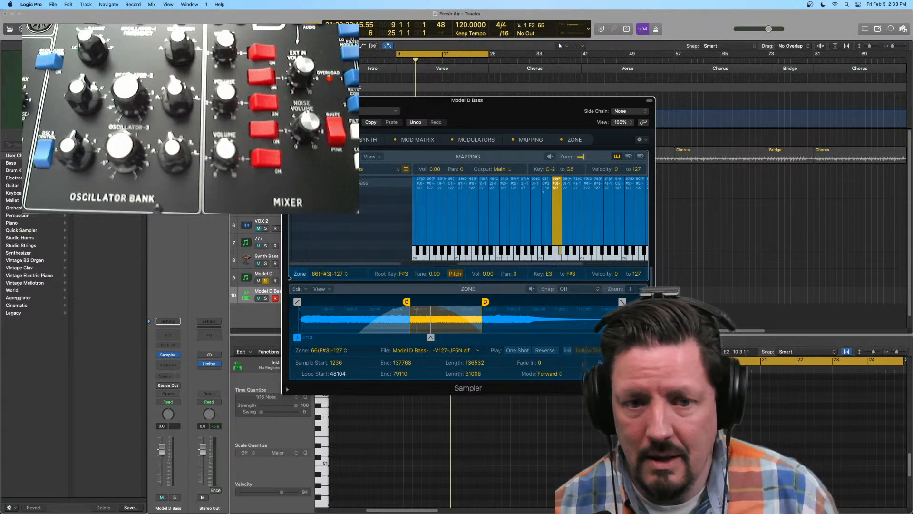
Solo the Model D Bass track instead of Model D, and close the Sampler window.
left_click(259, 302)
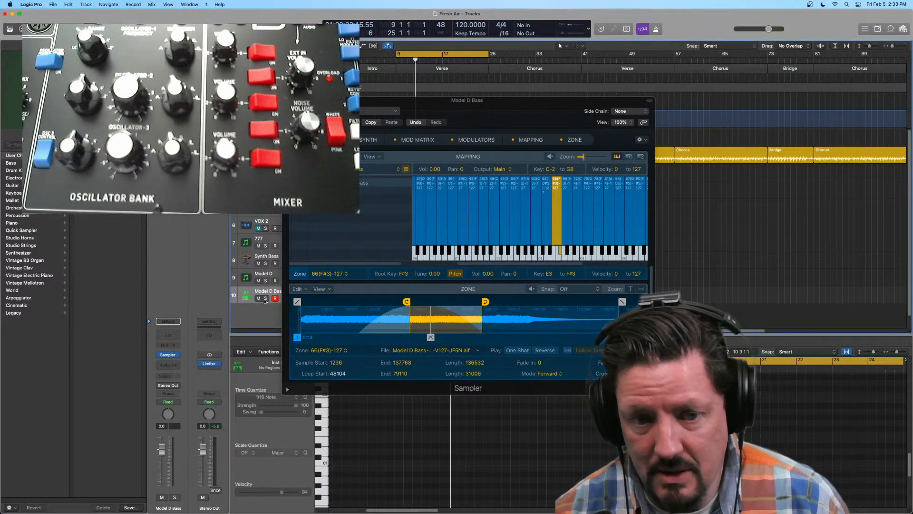
left_click(266, 298)
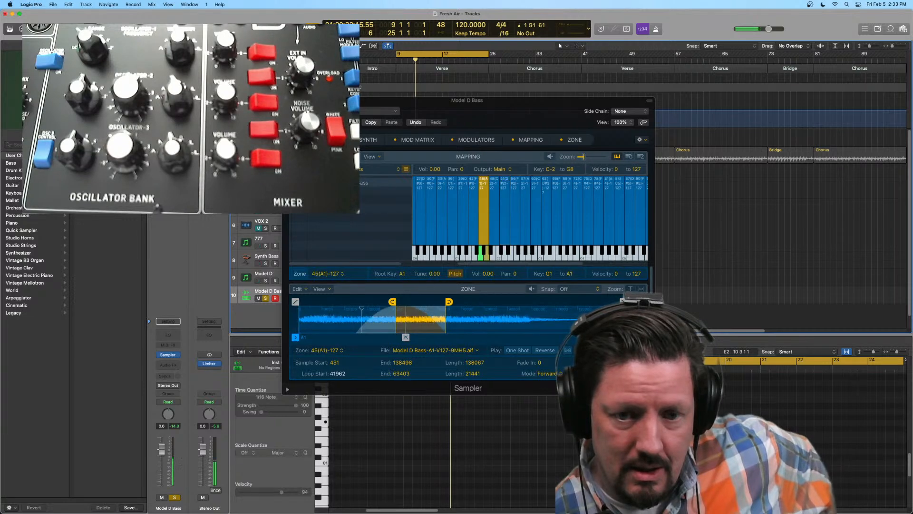
left_click_drag(495, 121, 726, 221)
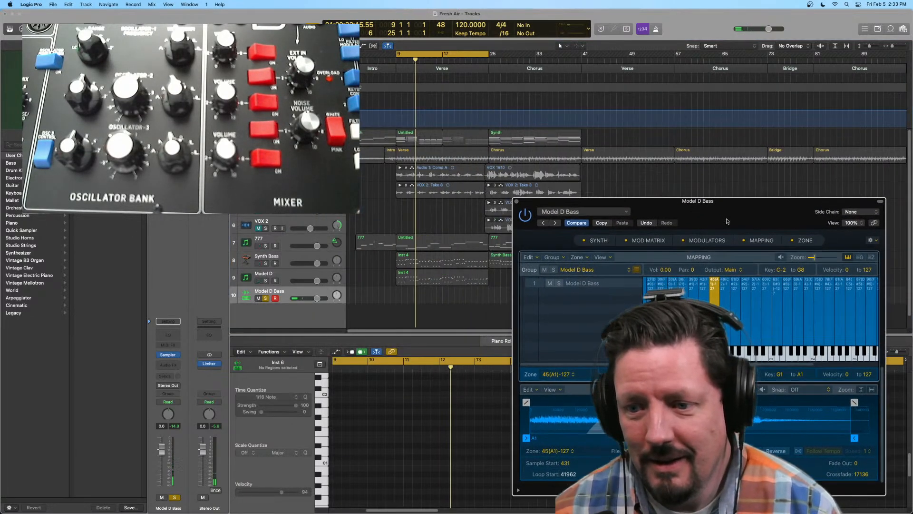
left_click(517, 202)
Move the Inst 4 region from Model D to the Model D Bass track, and play it unsoloed with the Synth Bass track muted.
left_click(421, 281)
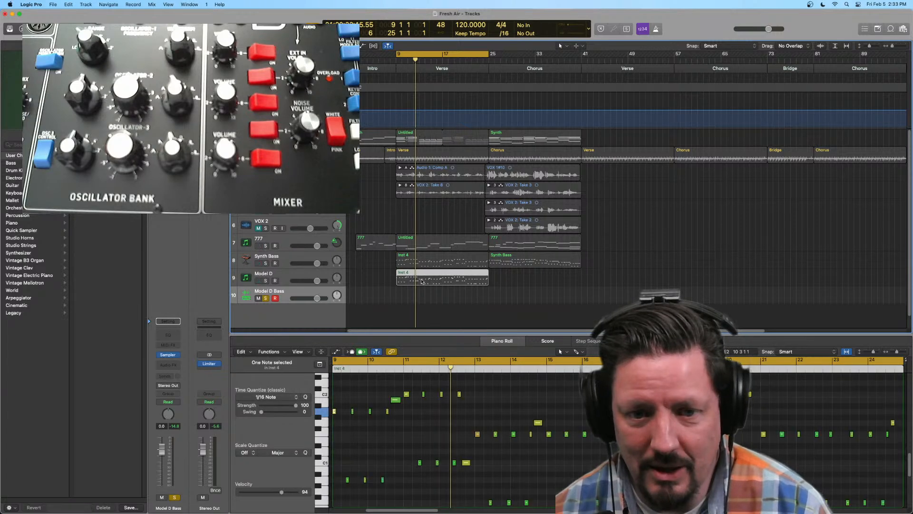
left_click_drag(422, 281, 421, 294)
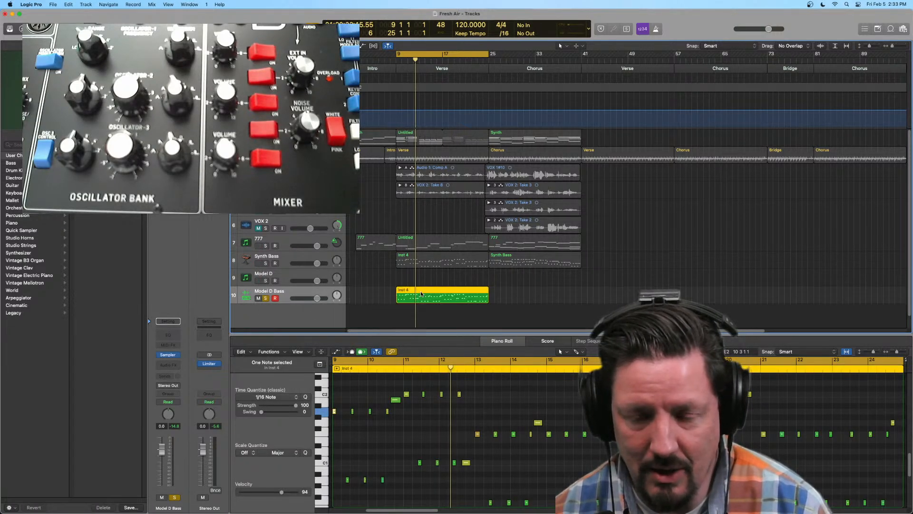
left_click(266, 298)
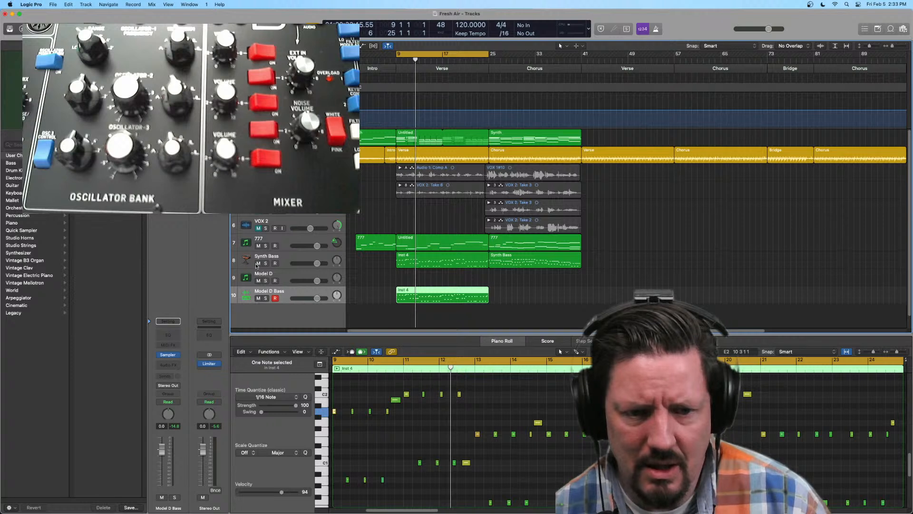
left_click(258, 263)
key("space")
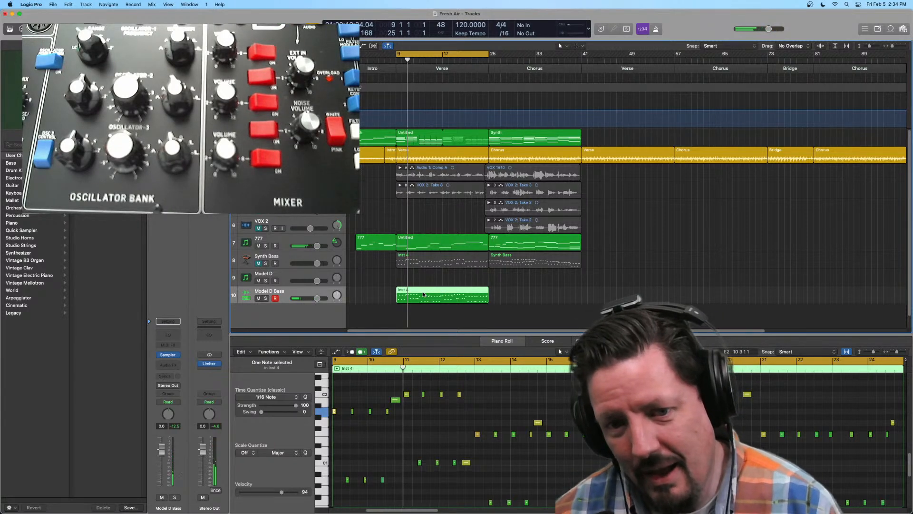
Move the Inst 4 region back to the Model D track and select that track.
left_click_drag(424, 295, 422, 284)
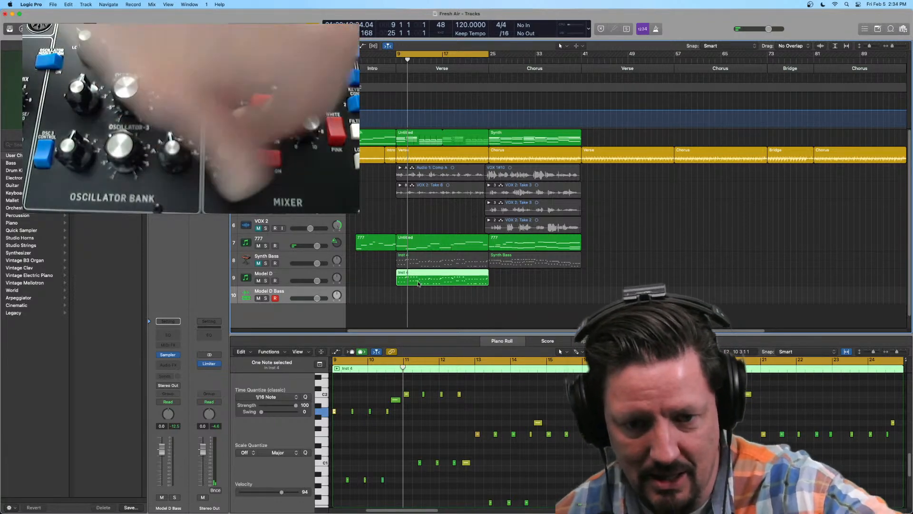
left_click(401, 281)
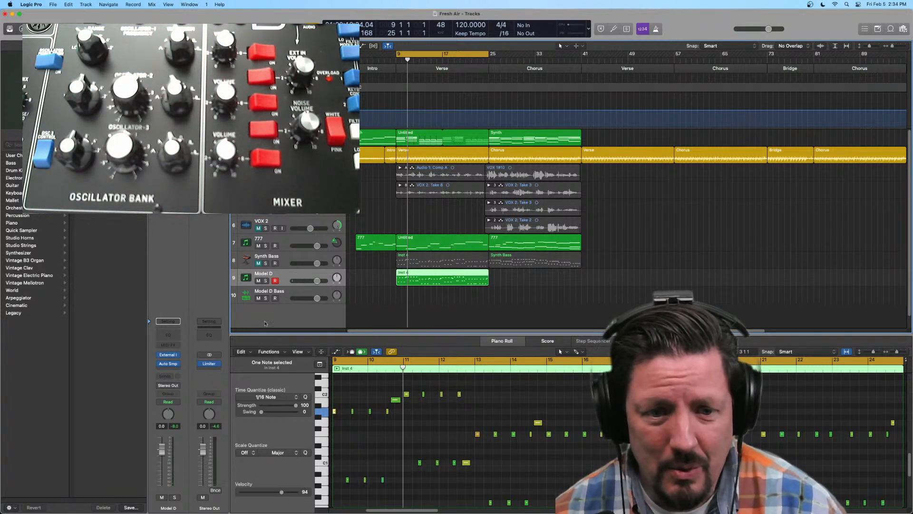
Sample the Model D track again with Auto Sampler, replacing the existing Model D Bass.exs, and close the plug-in window.
left_click(170, 365)
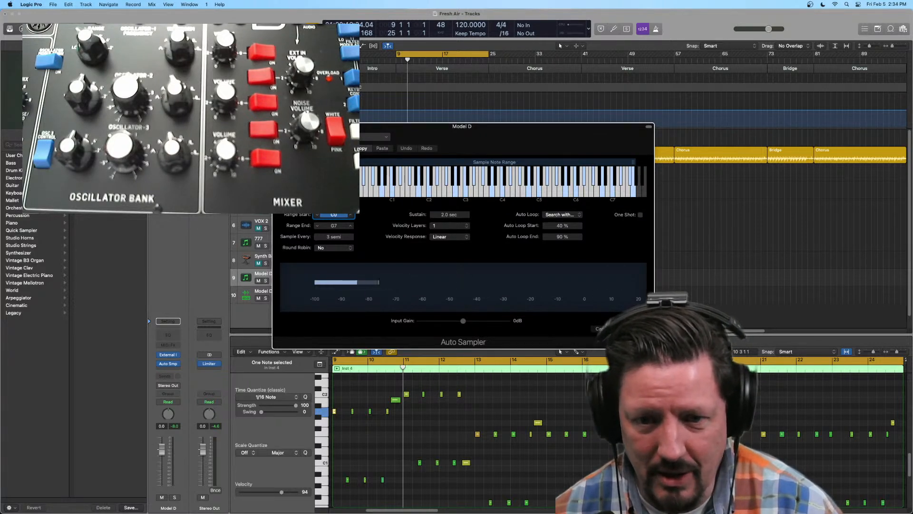
left_click(619, 329)
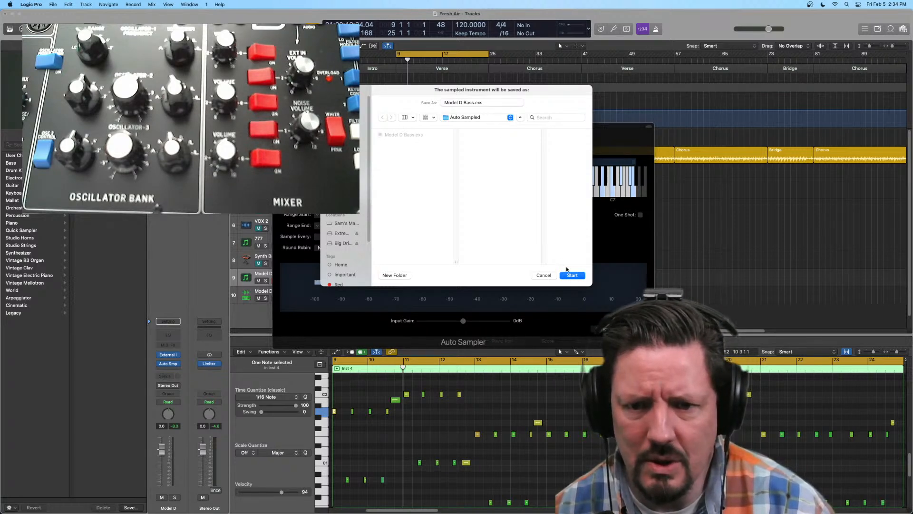
left_click(572, 275)
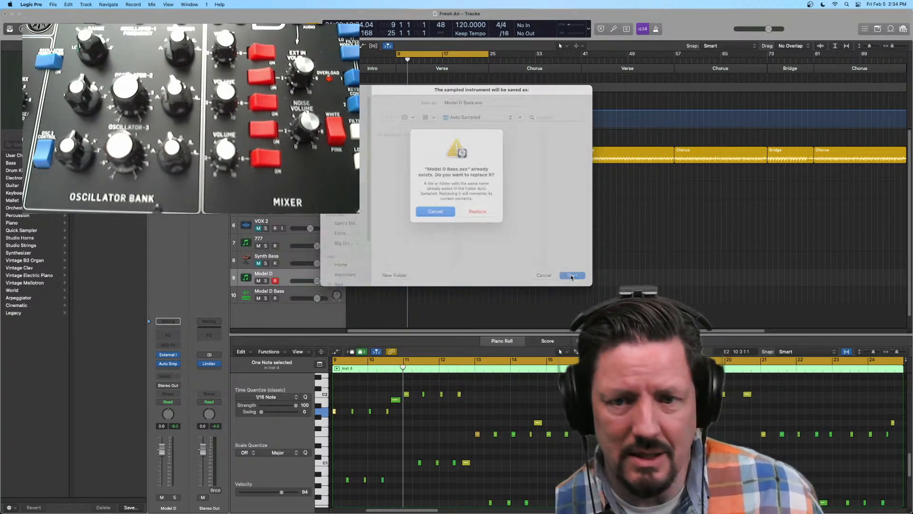
left_click(478, 222)
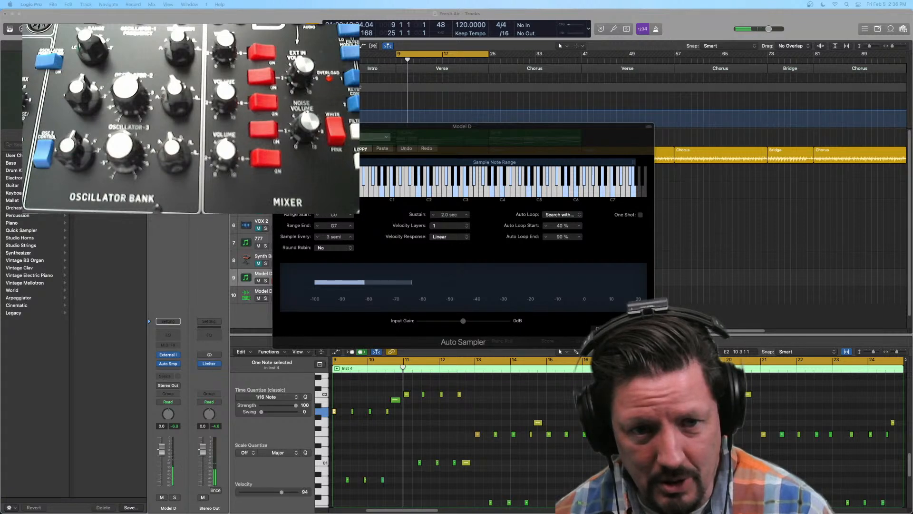
left_click(278, 126)
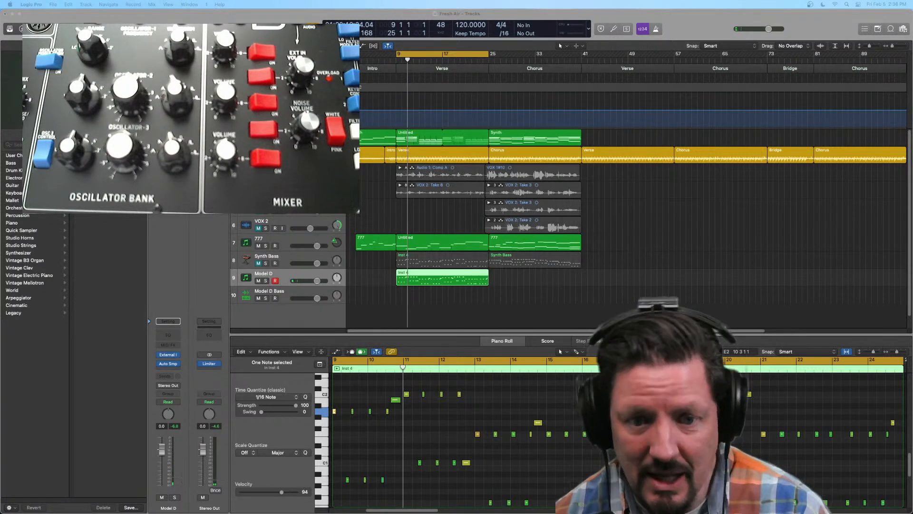
Delete the Model D Bass track and add a new empty instrument track below Model D.
left_click(289, 292)
key("super+BackSpace")
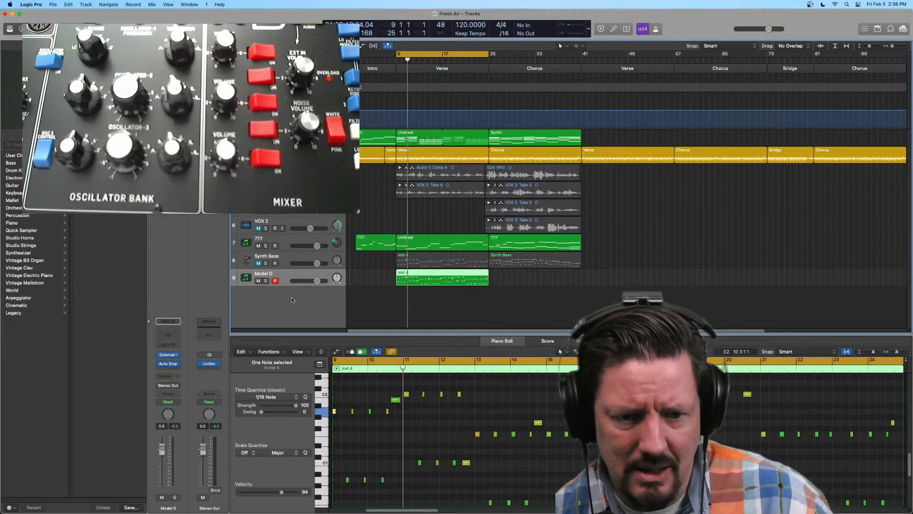
double_click(291, 300)
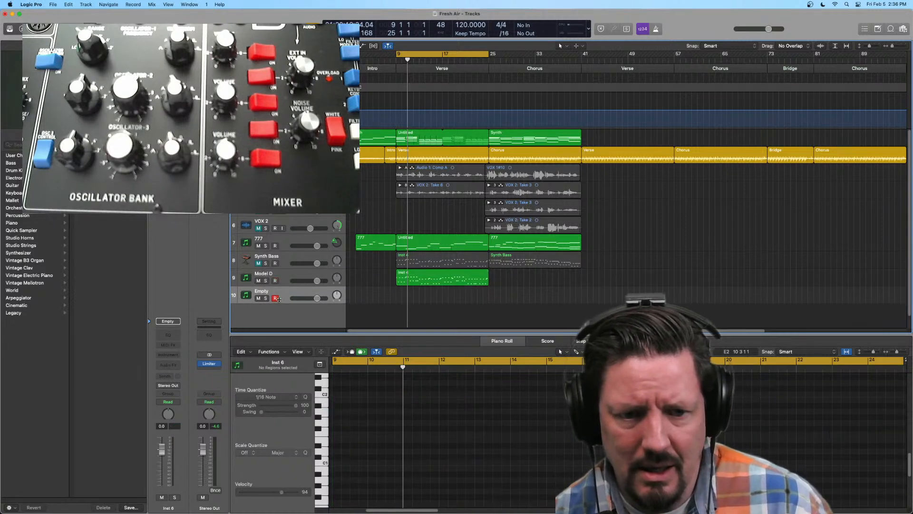
Insert a stereo Sampler on the empty track, load the auto-sampled Model D Bass instrument, and close the Sampler window.
left_click(169, 355)
mouse_move(177, 376)
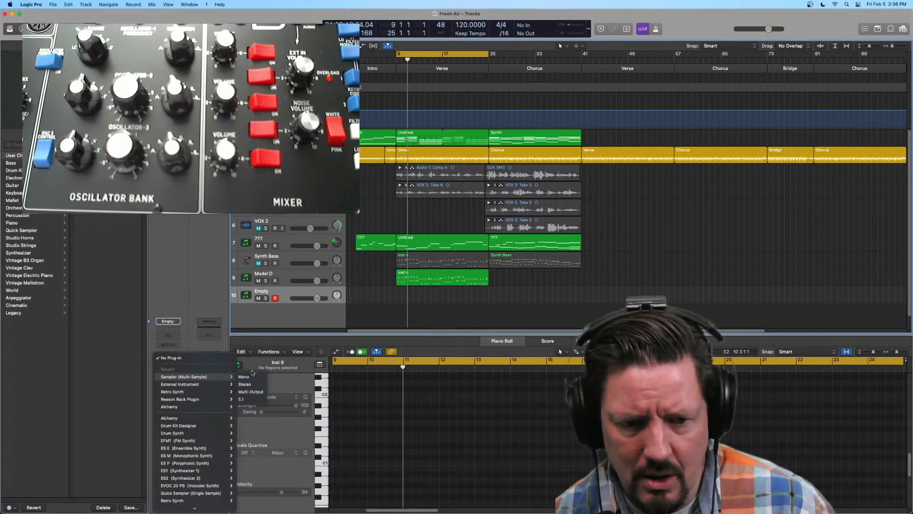
left_click(246, 384)
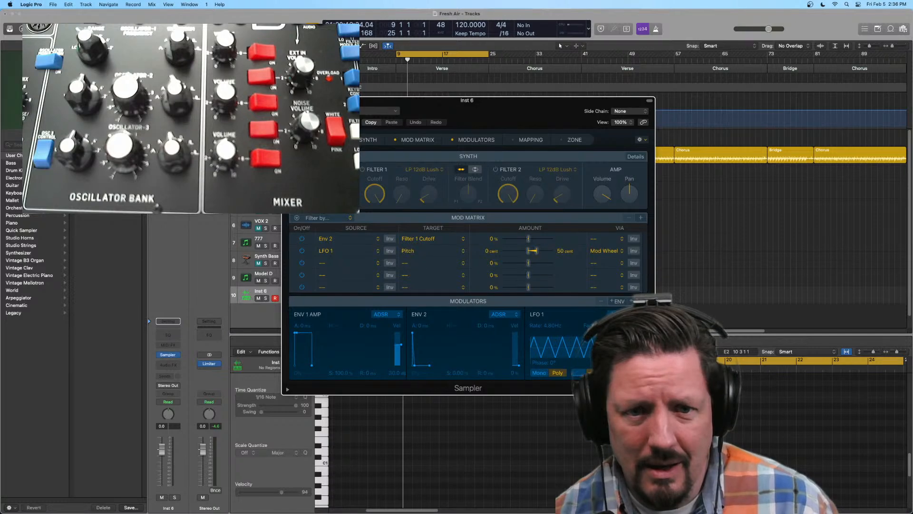
left_click(348, 111)
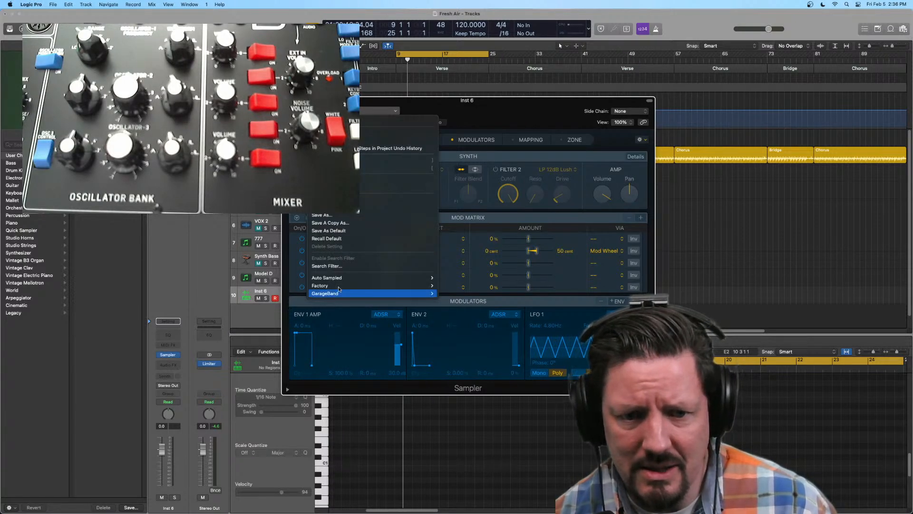
left_click(442, 277)
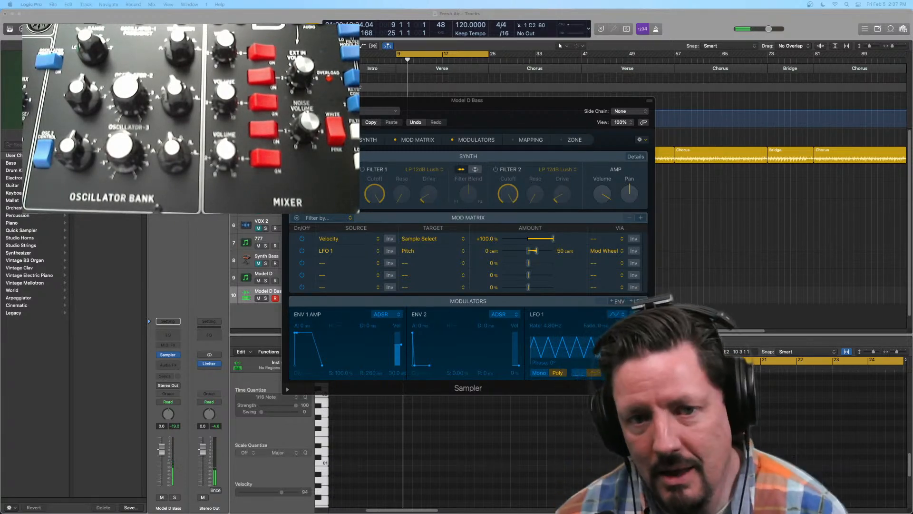
key("super+w")
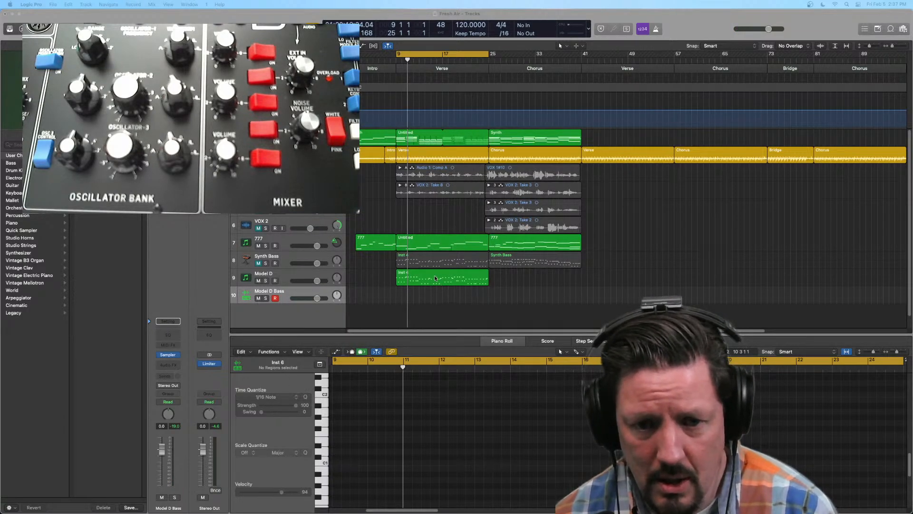
Move the Inst 4 region from Model D to the Model D Bass track, and play it soloed, then with the full song.
left_click_drag(436, 278, 436, 296)
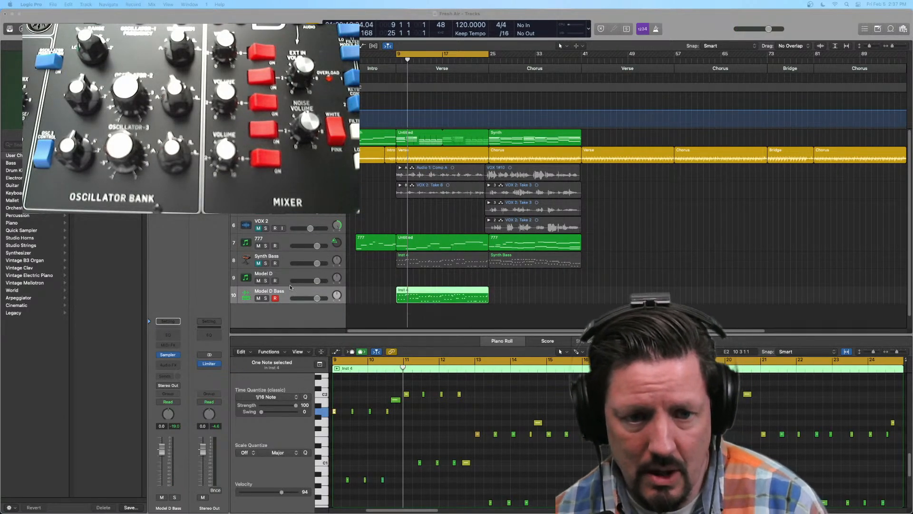
left_click(266, 298)
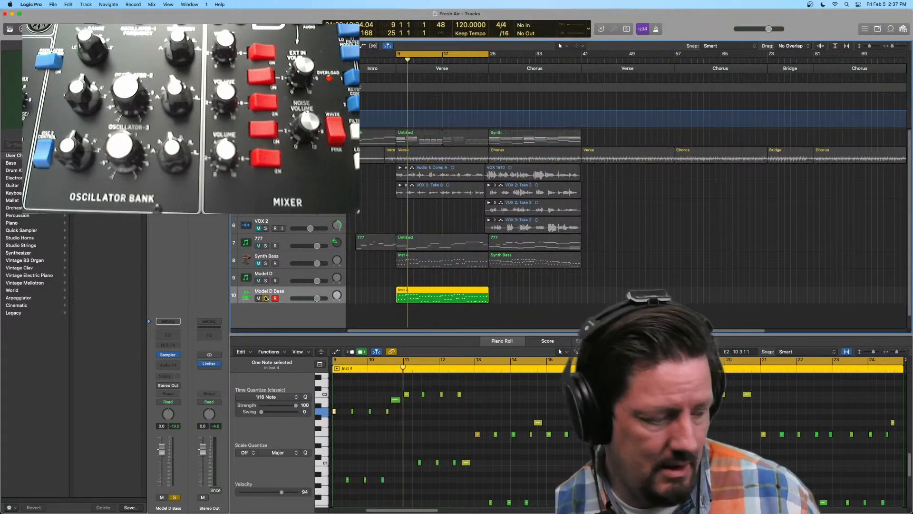
key("space")
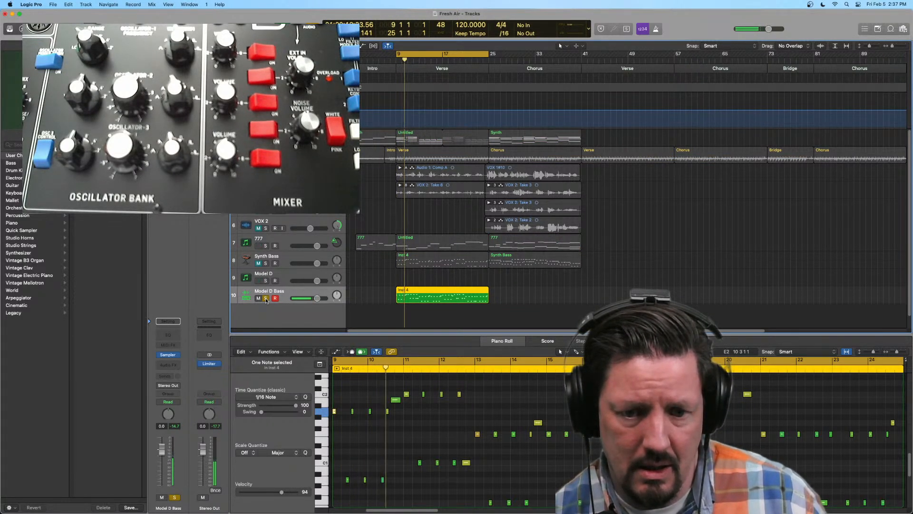
left_click(266, 298)
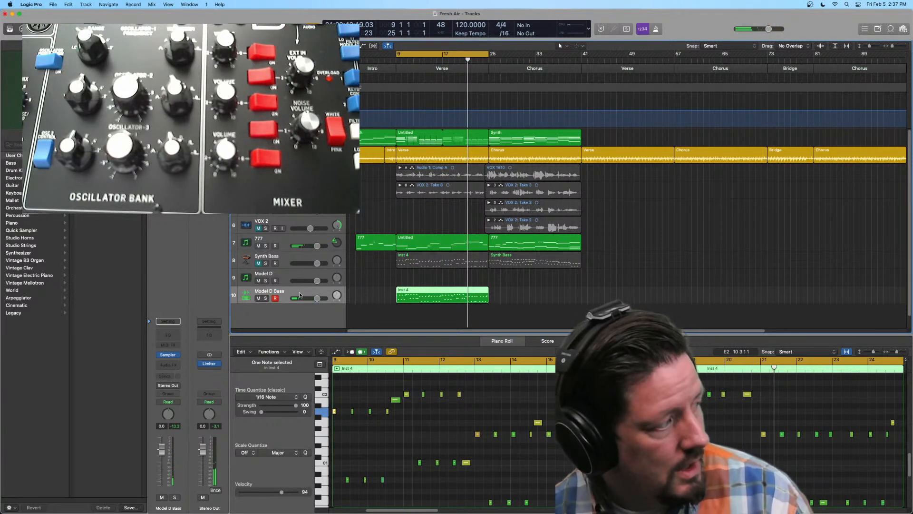
Open the Model D Bass track's Sampler, show its mapping and zone sections, and enlarge the window to about 146%.
mouse_move(180, 355)
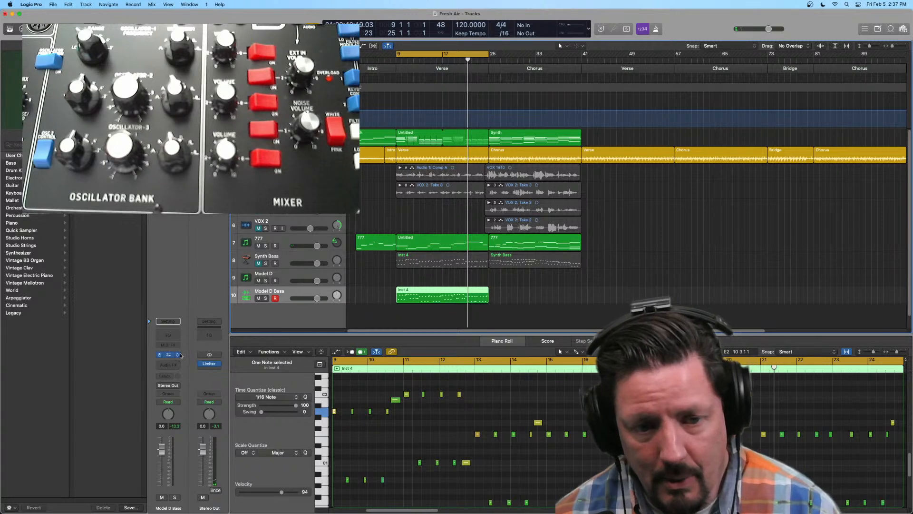
left_click(169, 356)
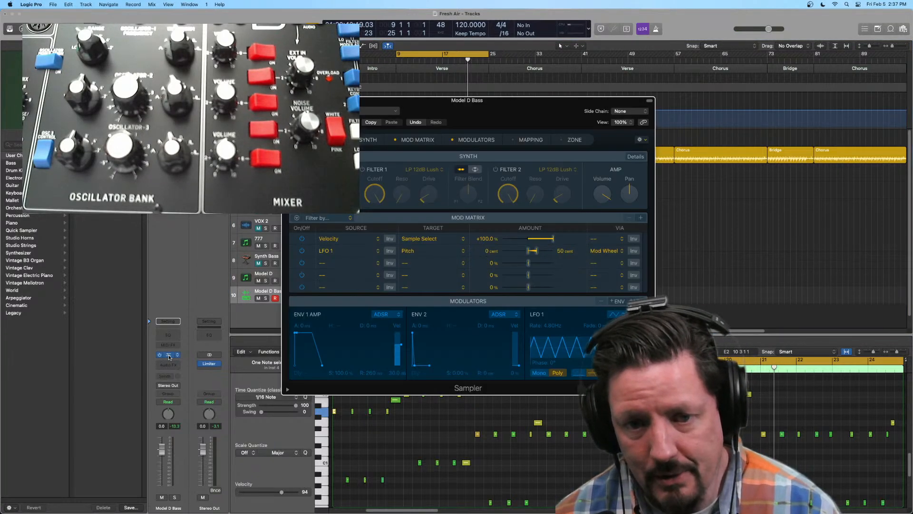
left_click_drag(499, 117, 528, 63)
left_click(560, 86)
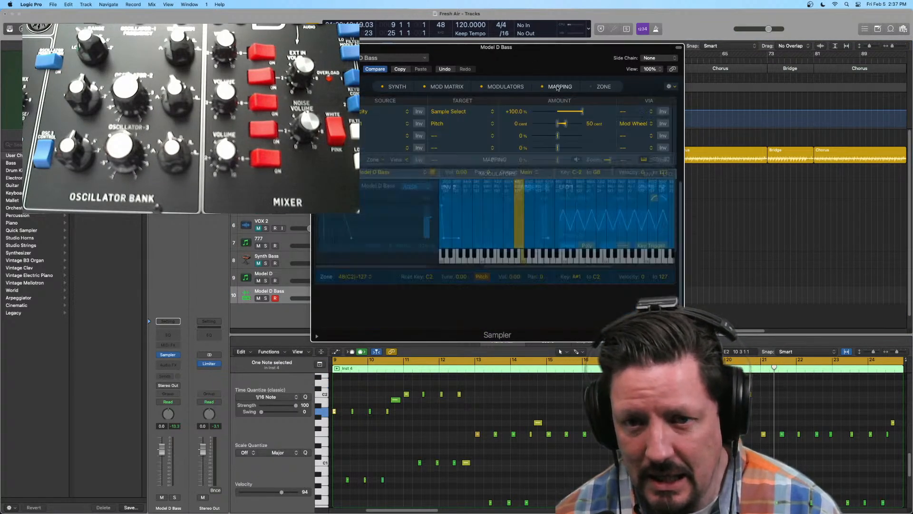
left_click(604, 87)
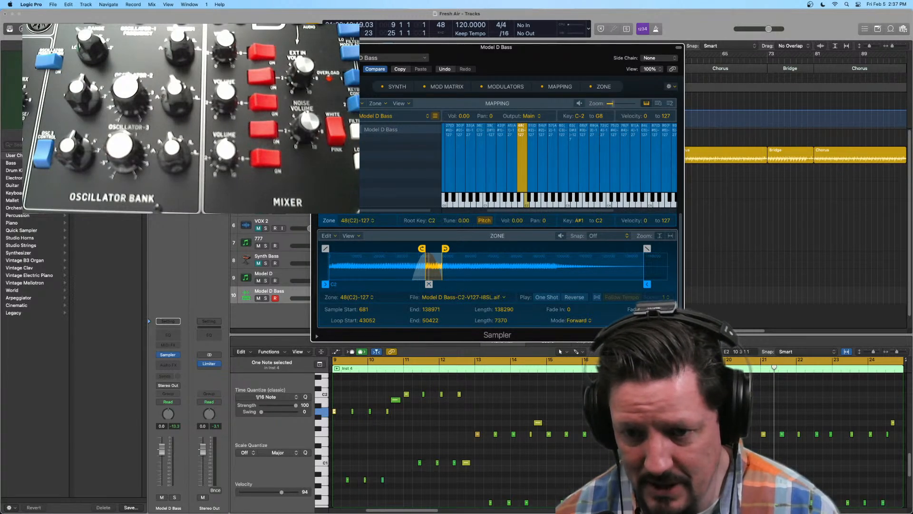
left_click_drag(684, 341, 856, 458)
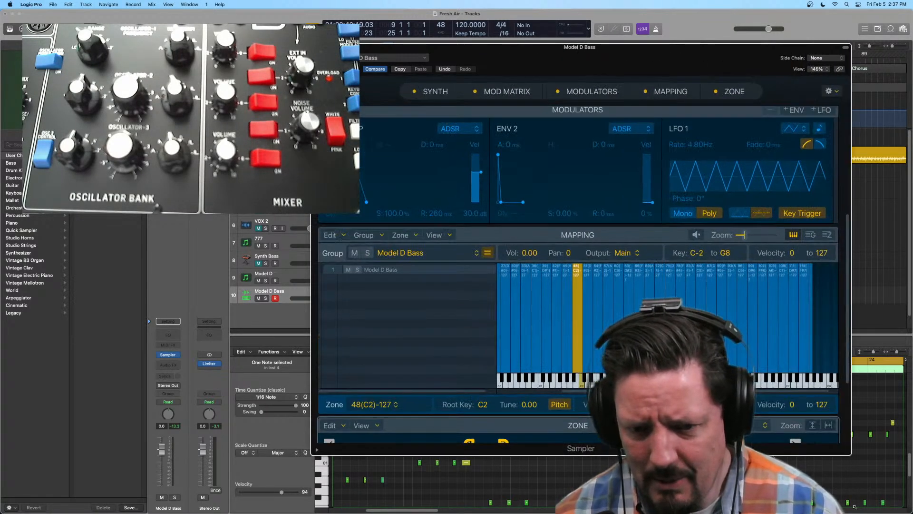
scroll(466, 336, "down", 5)
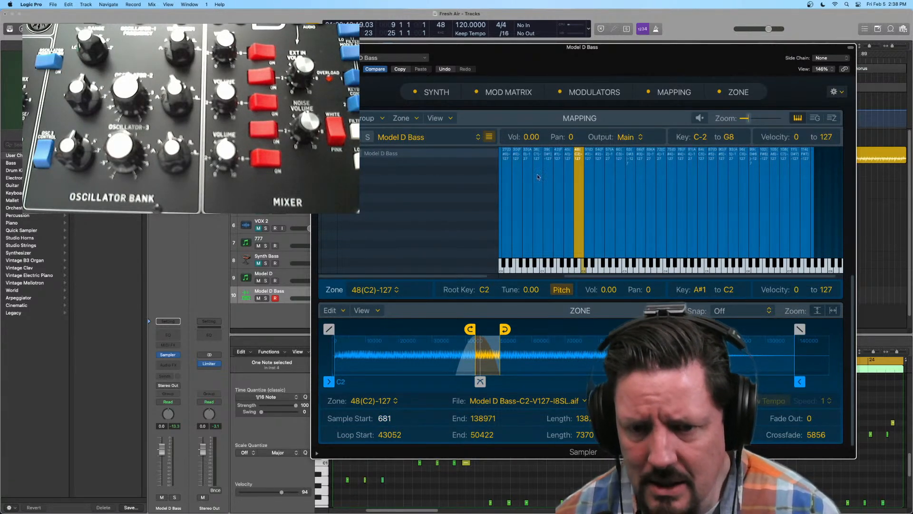
Examine the loop placement and crossfade of the low zones, going down from F#1 through D#1, C1, A0 and F#0 to D#0.
left_click(559, 169)
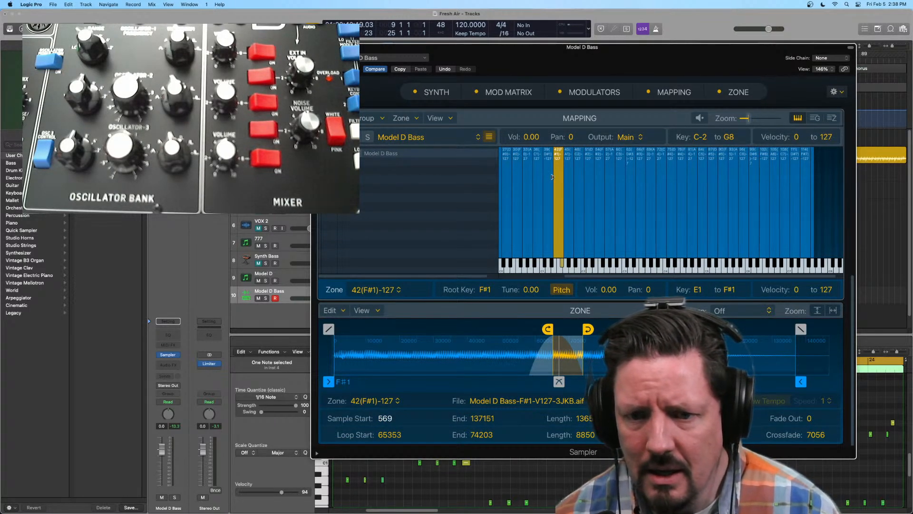
left_click(545, 193)
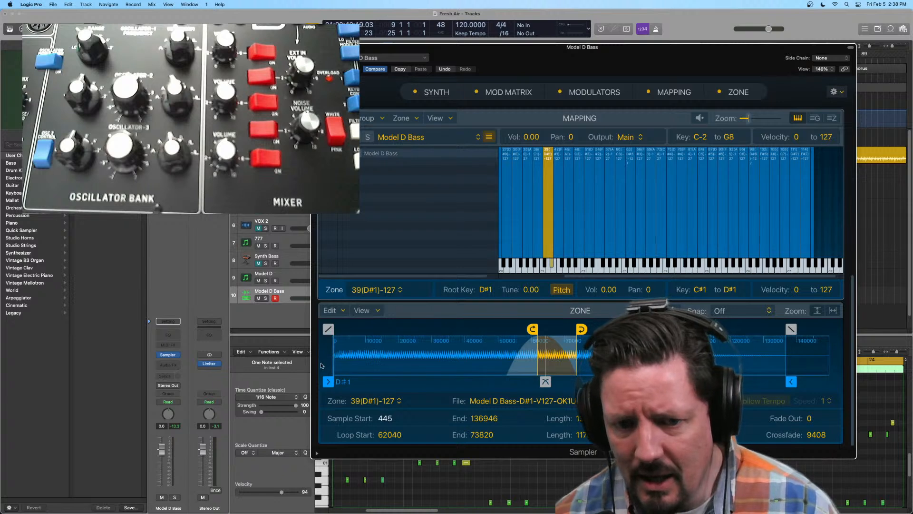
left_click(537, 206)
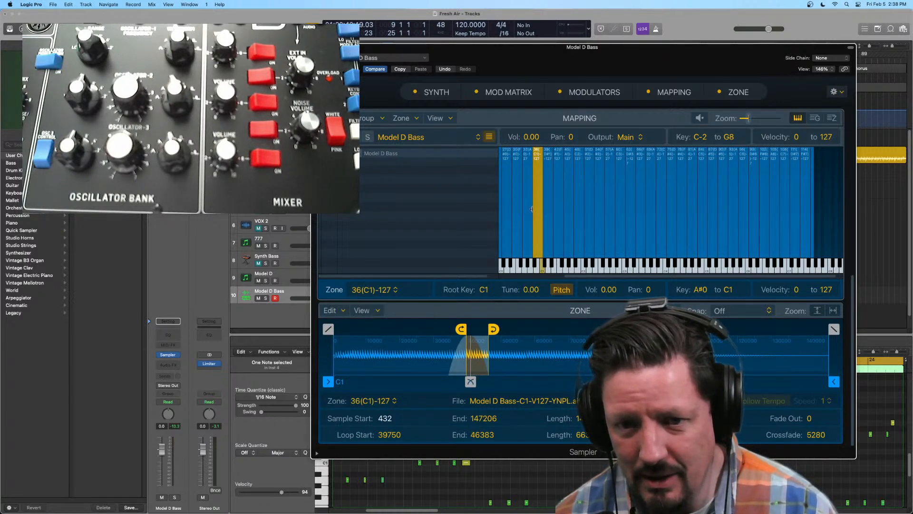
left_click(529, 208)
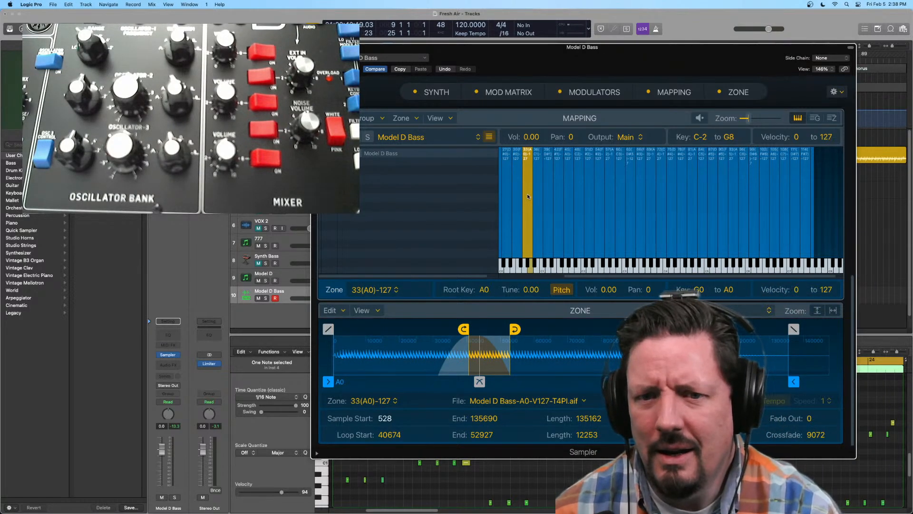
left_click(516, 209)
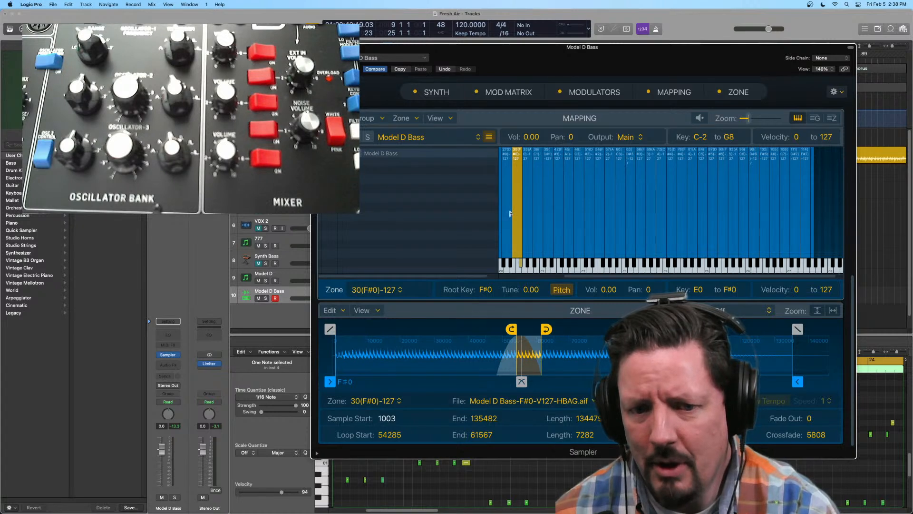
left_click(506, 215)
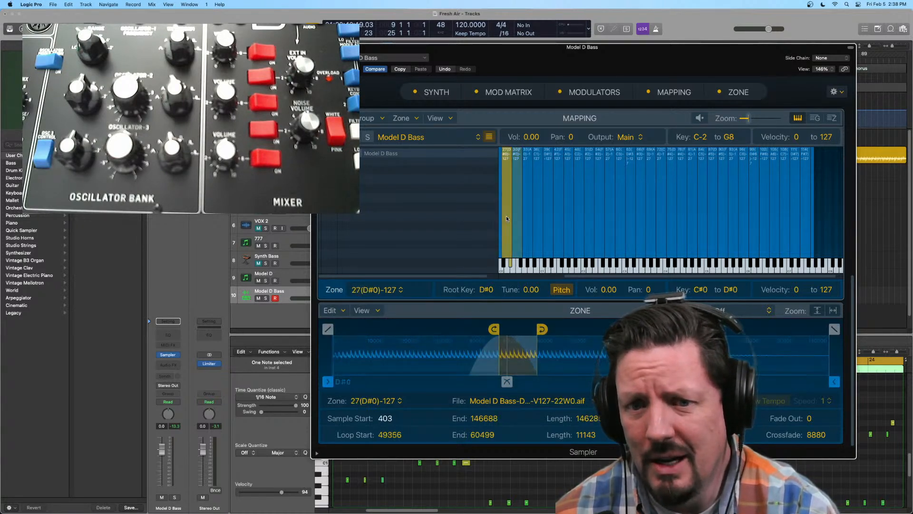
Examine the loops of zones from A1 up through A3, F#4, F#5 and A6 to D#7, then return to the F#3 zone.
left_click(570, 210)
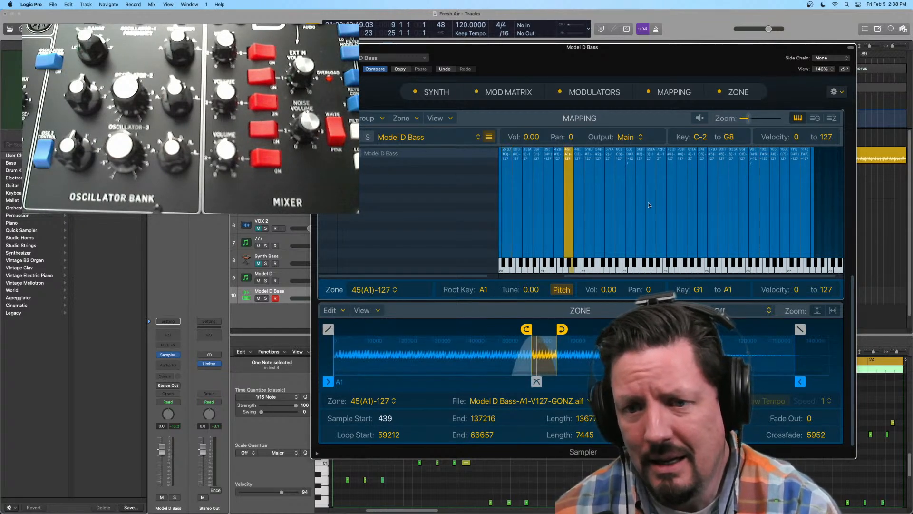
left_click(651, 201)
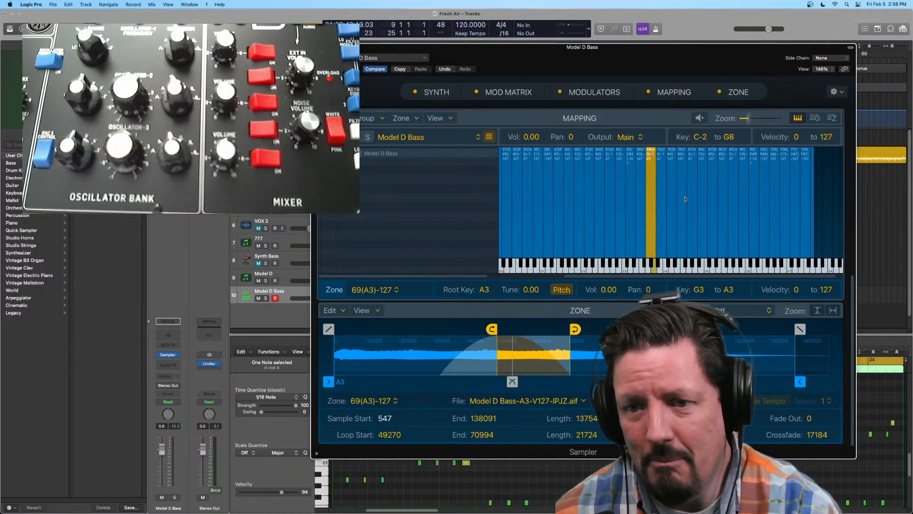
left_click(682, 201)
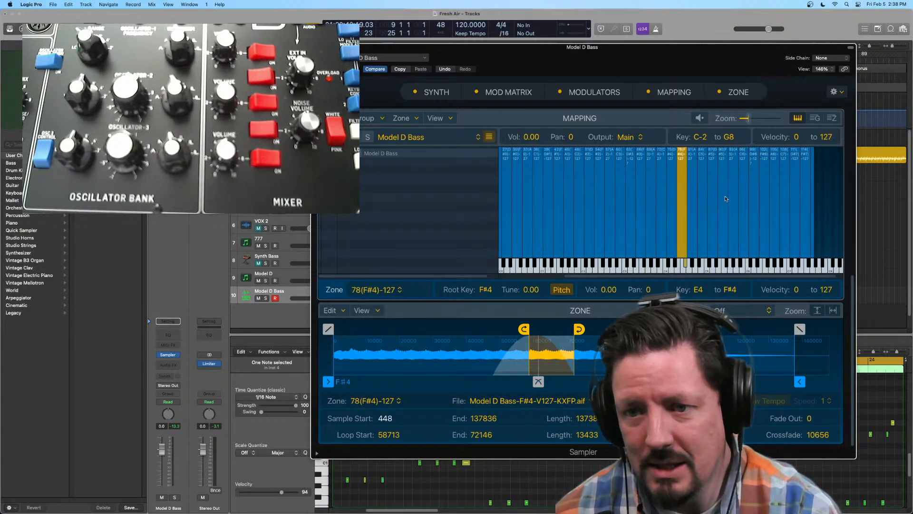
left_click(723, 196)
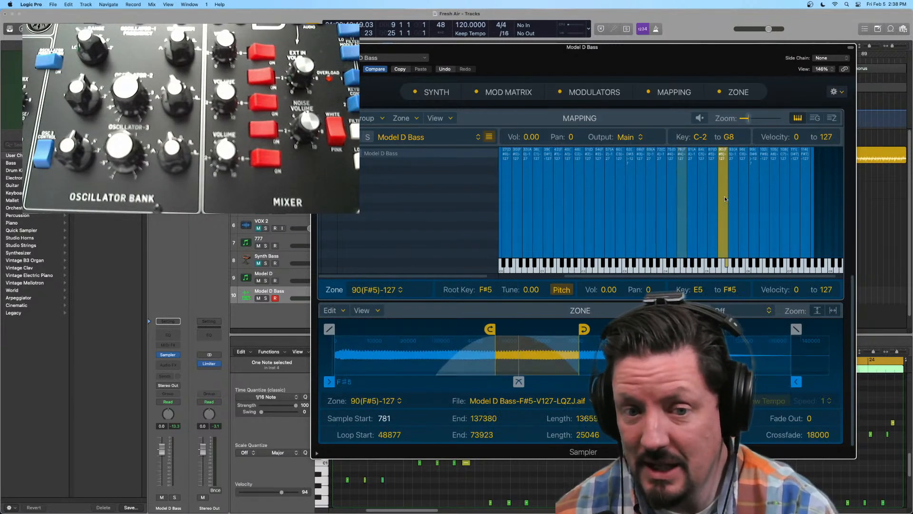
left_click(754, 202)
left_click(772, 198)
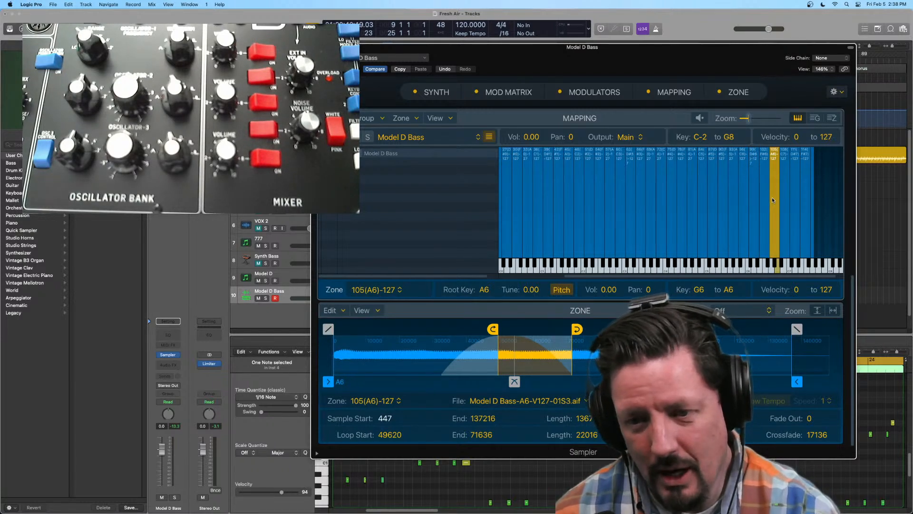
left_click(798, 186)
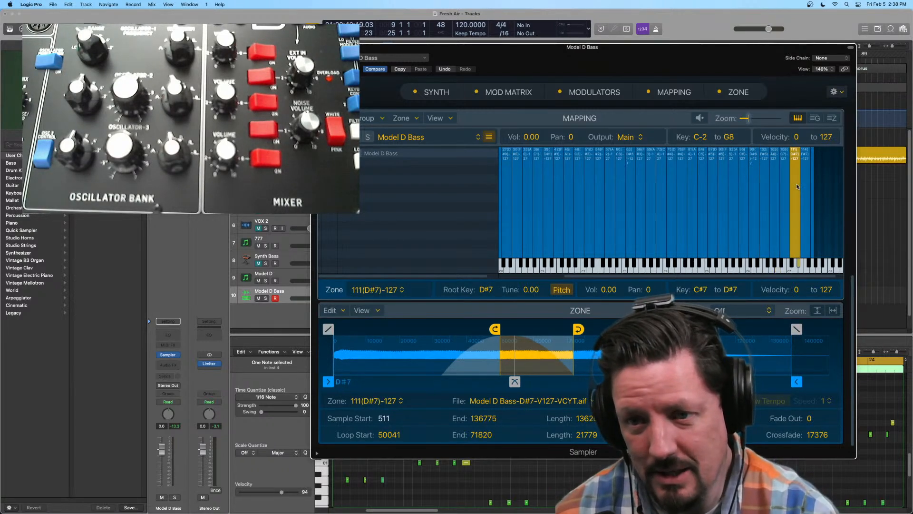
left_click(642, 197)
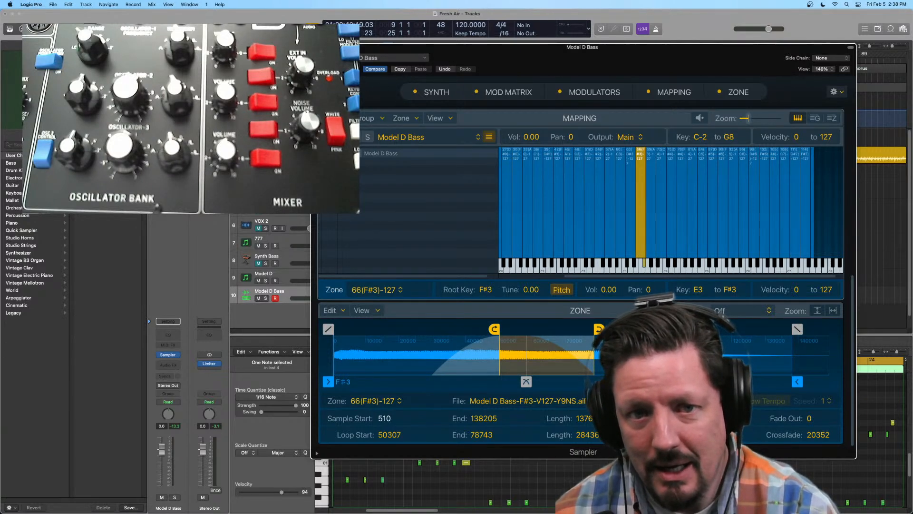
Close the Sampler and nudge the Inst 4 region on the Model D Bass track to start slightly before bar 9, at 8 4 4 1.
key("super+w")
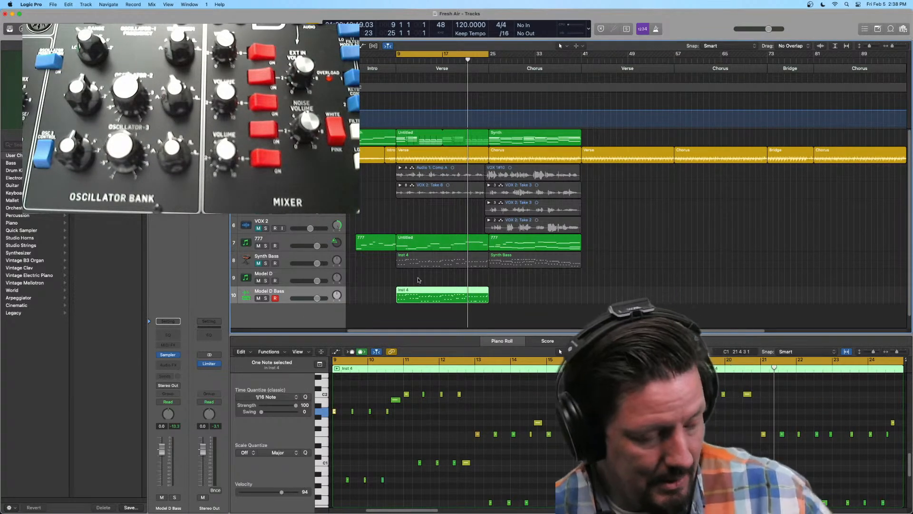
key("super+Right")
key("super+Right")
key("super+Right")
key("super+Right")
key("super+Right")
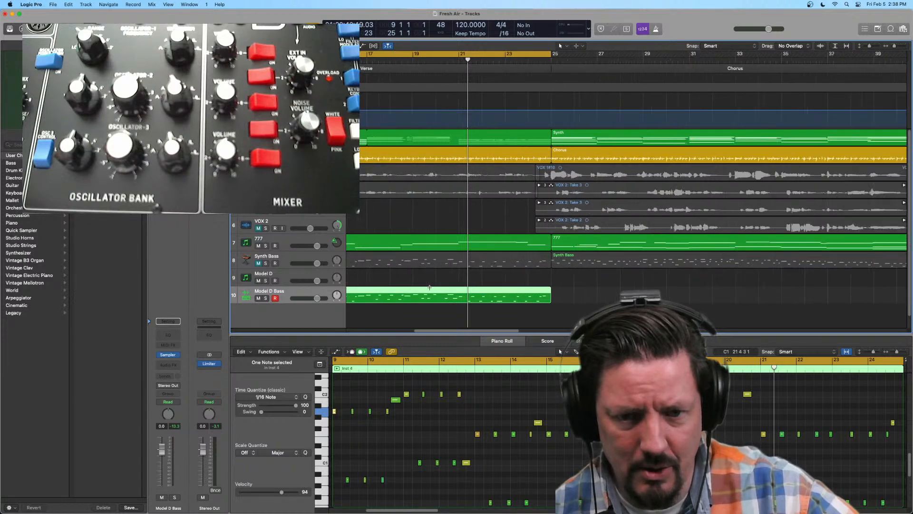
scroll(505, 314, "left", 10)
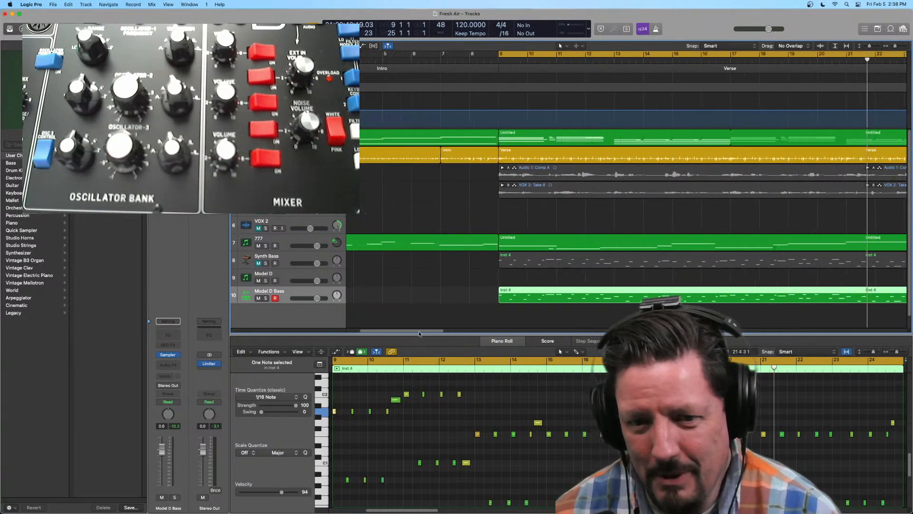
left_click_drag(551, 291, 549, 291)
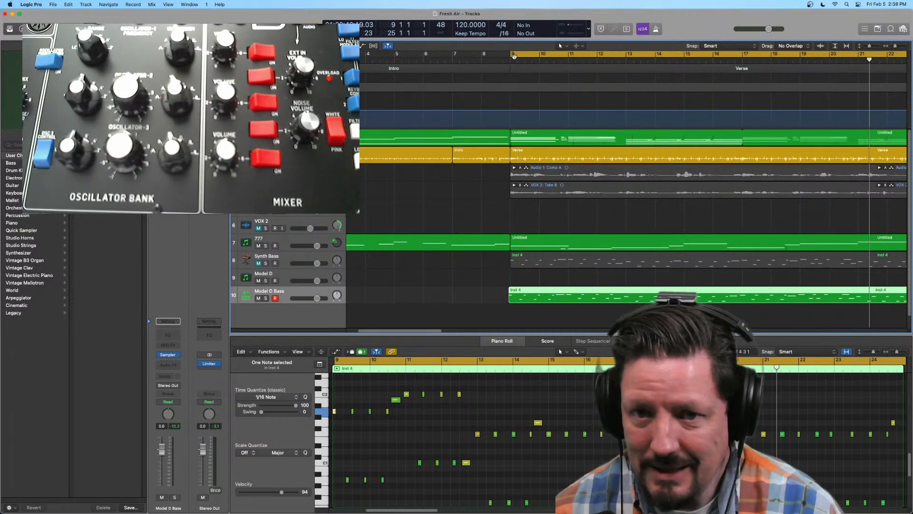
Extend the start of the cycle range back to beat 8 4 and play the verse with the full song.
left_click_drag(510, 53, 502, 53)
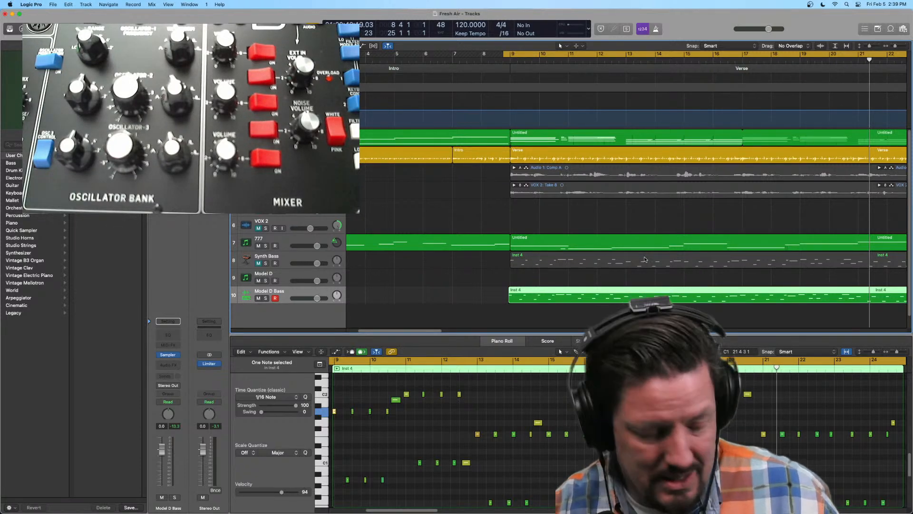
key("super+Left")
key("super+Left")
key("super+Left")
key("super+Left")
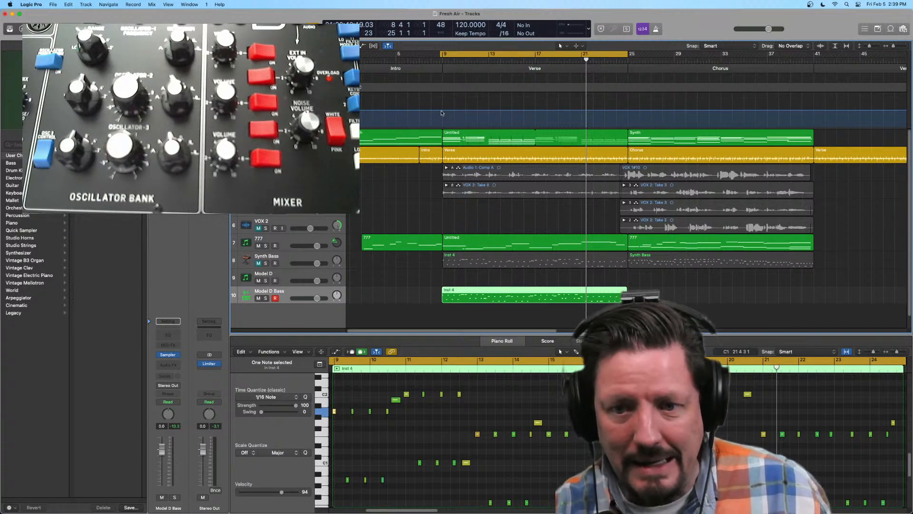
key("space")
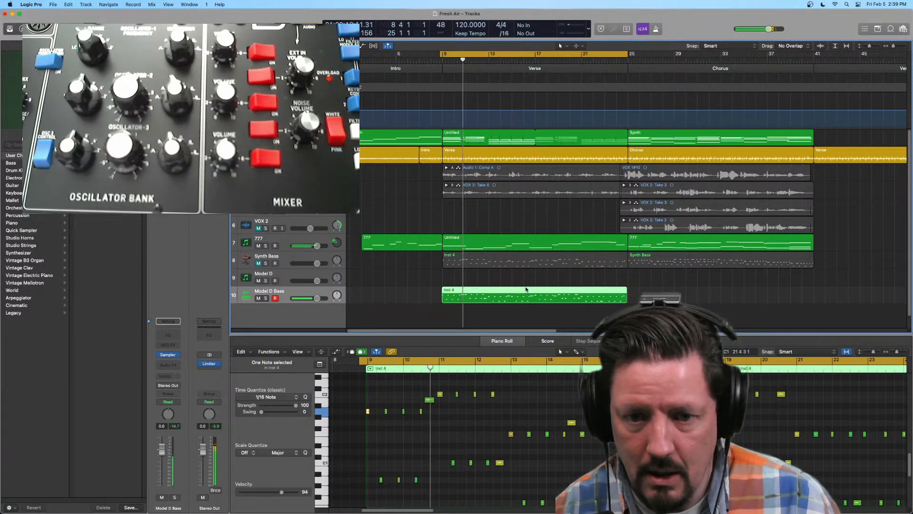
Check the Inst 4 region's exact start position on the Model D Bass track and place the playhead there.
key("super+Right")
key("super+Right")
key("super+Right")
key("super+Right")
key("super+Right")
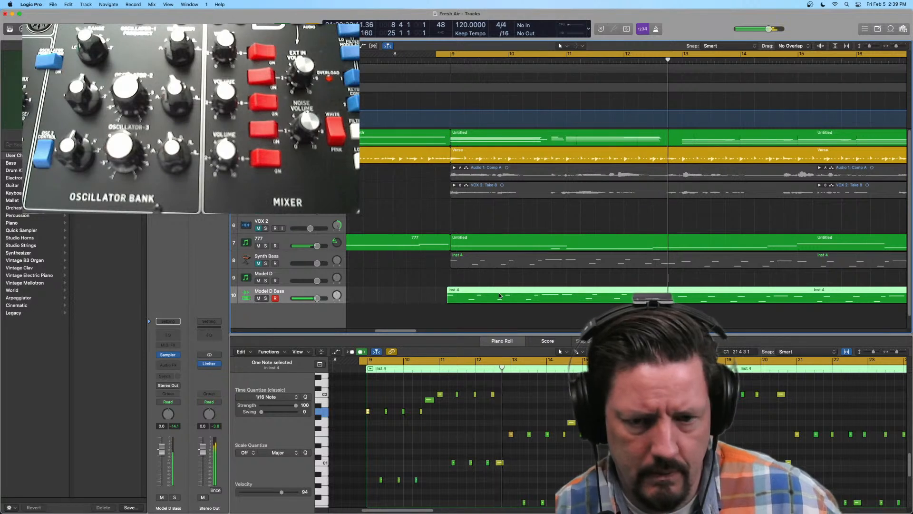
left_click_drag(483, 293, 482, 292)
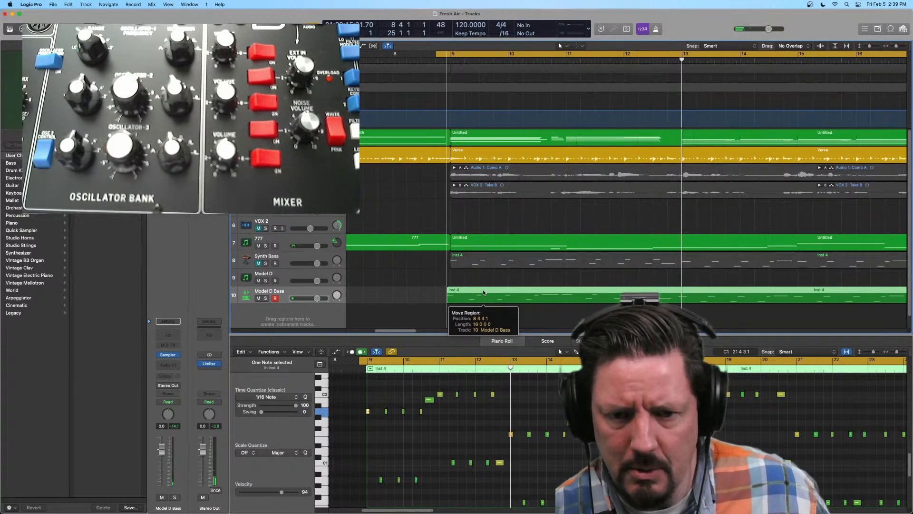
left_click_drag(483, 293, 483, 292)
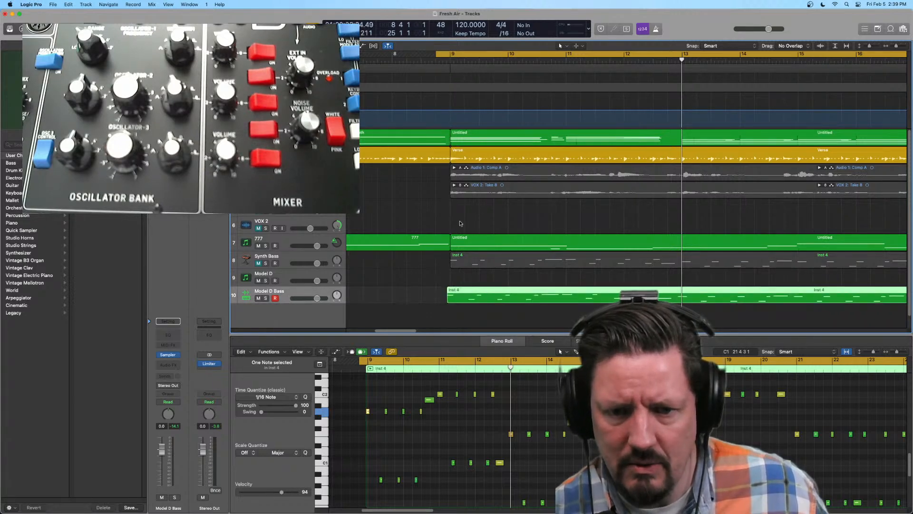
left_click(446, 60)
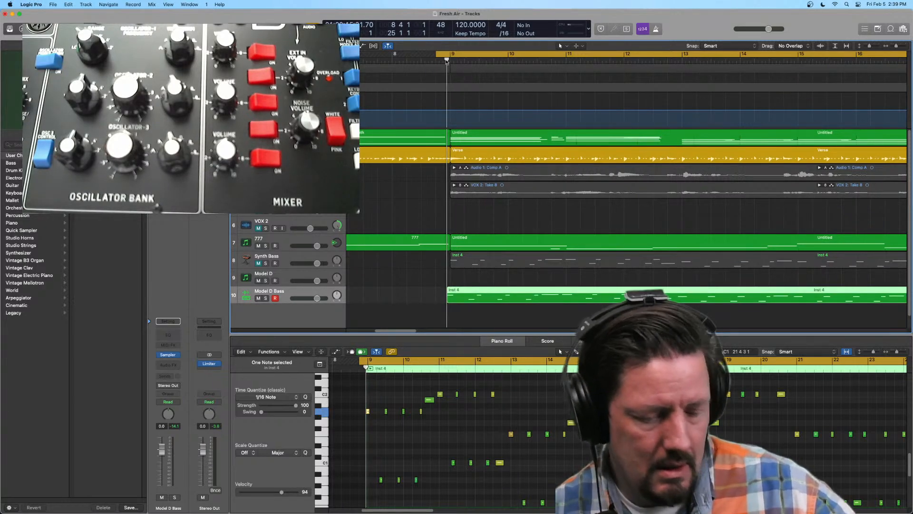
Shift the Inst 4 region on the Model D Bass track by a fraction of a sixteenth closer to bar 9 and play it.
key("super+Right")
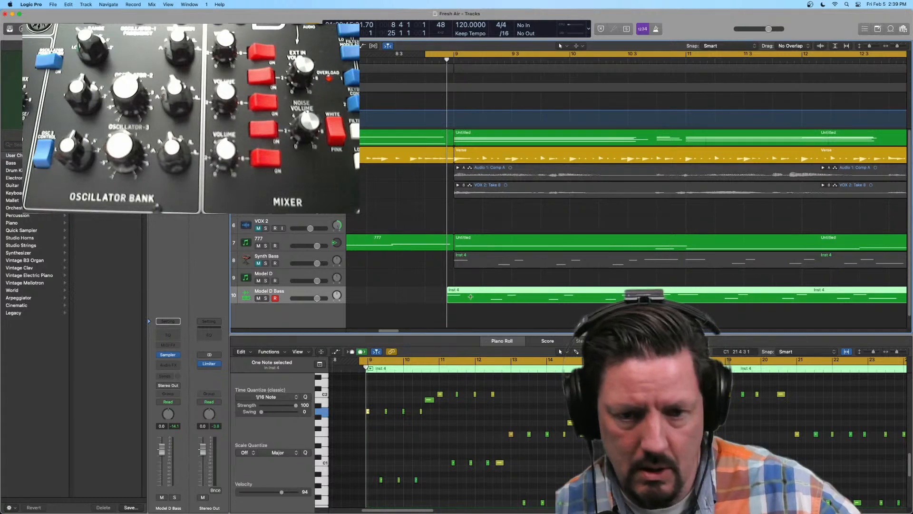
key("super+Right")
key("super+Right")
left_click_drag(470, 296, 493, 292)
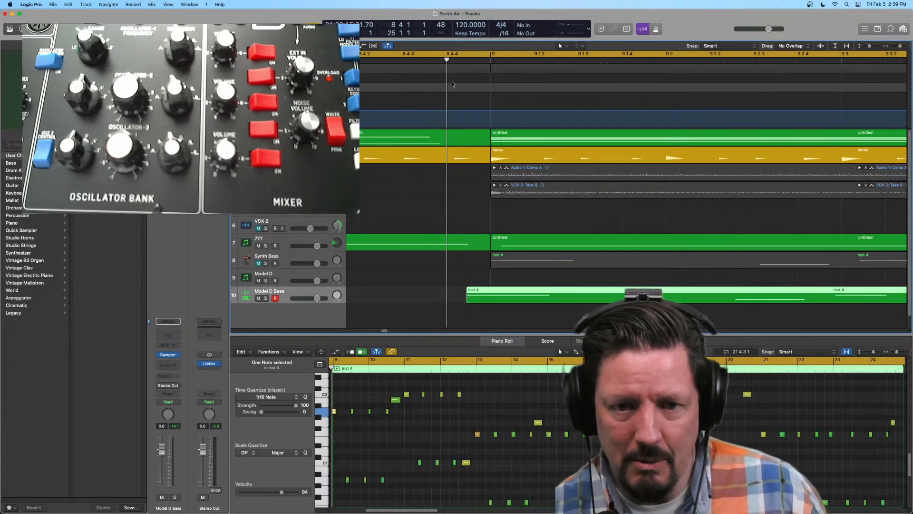
key("space")
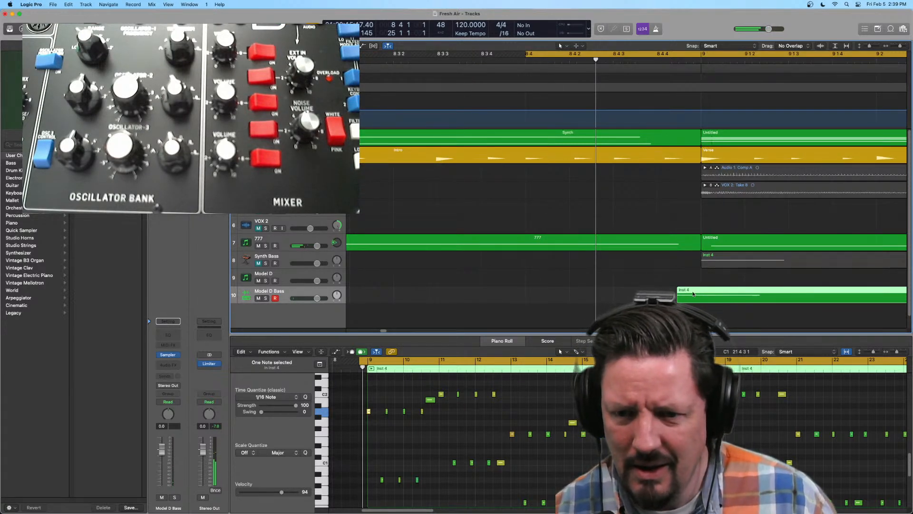
Nudge the Inst 4 region on Model D Bass closer to bar 9 in two small moves and listen to its timing.
left_click_drag(695, 292, 704, 292)
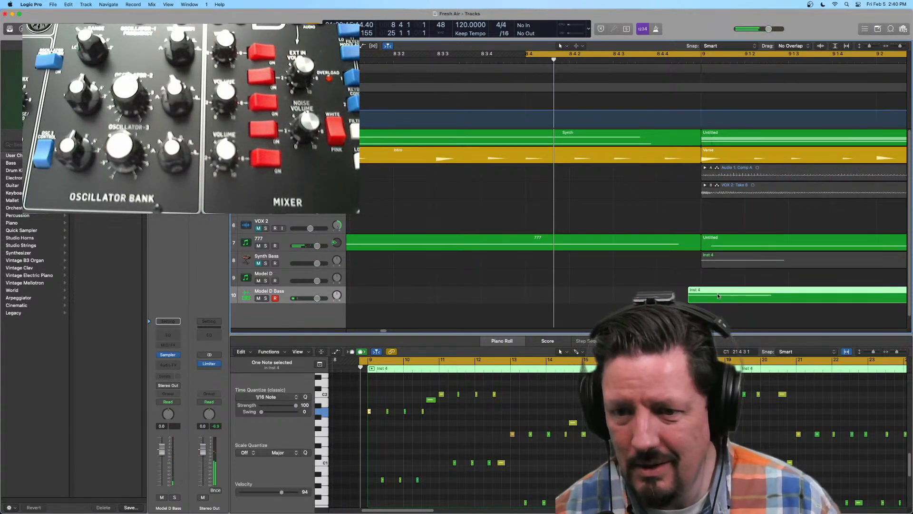
left_click_drag(718, 293, 726, 294)
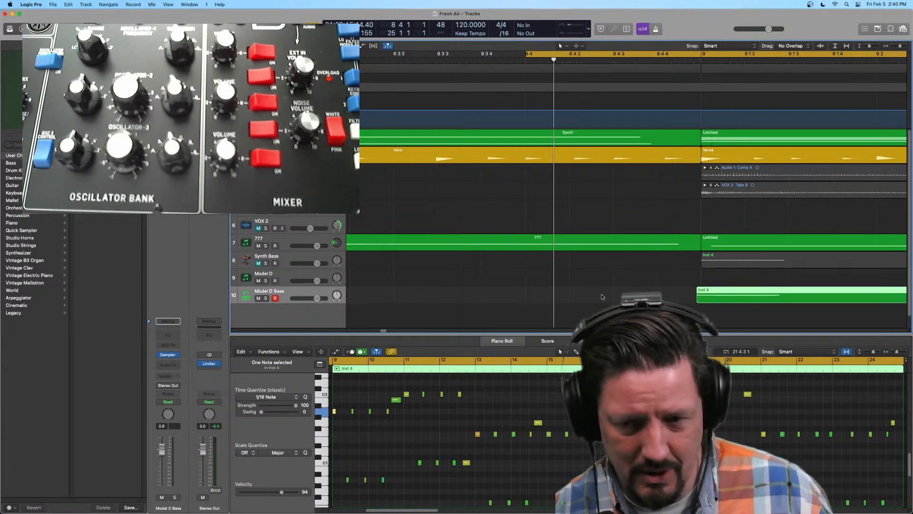
key("space")
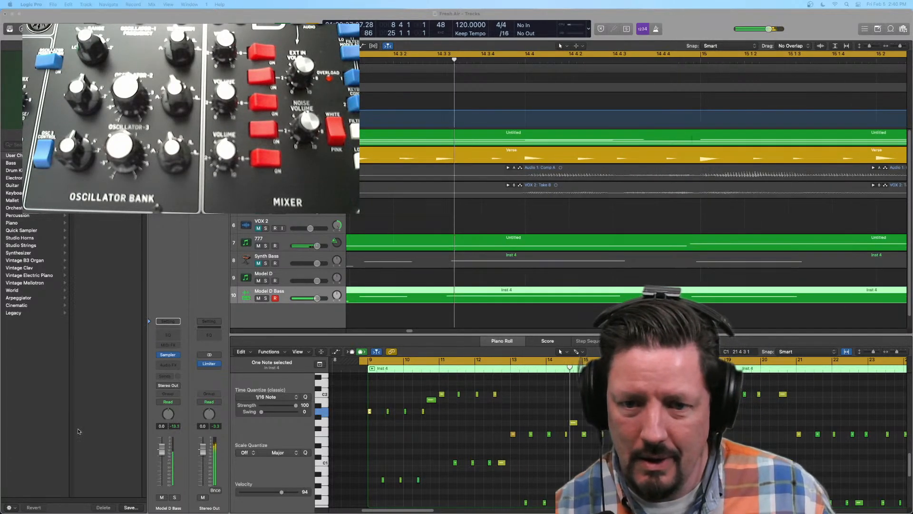
left_click(450, 318)
key("space")
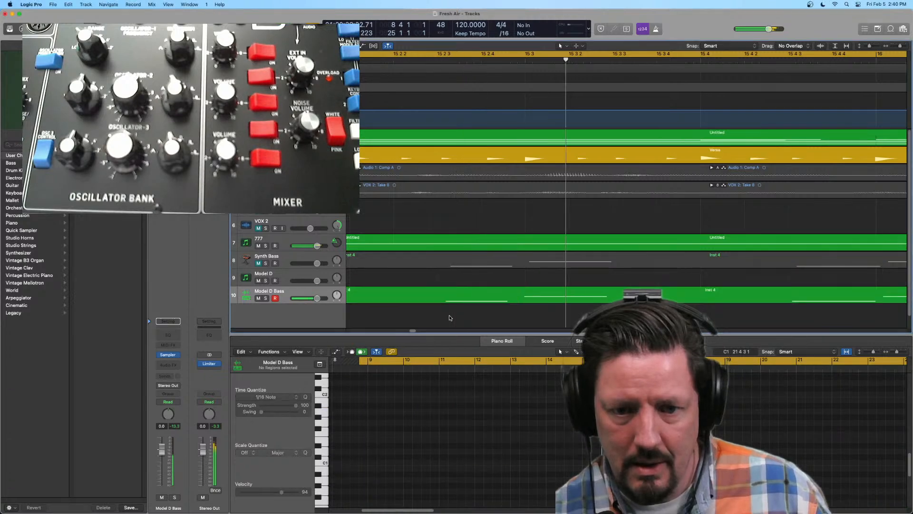
Move the Inst 4 region on Model D Bass slightly earlier again and show the mixer during playback.
key("space")
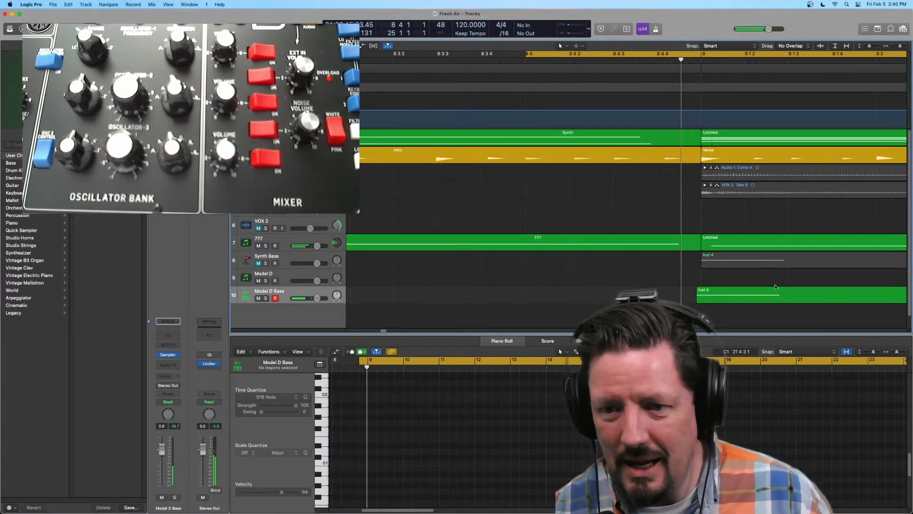
left_click_drag(775, 291, 766, 295)
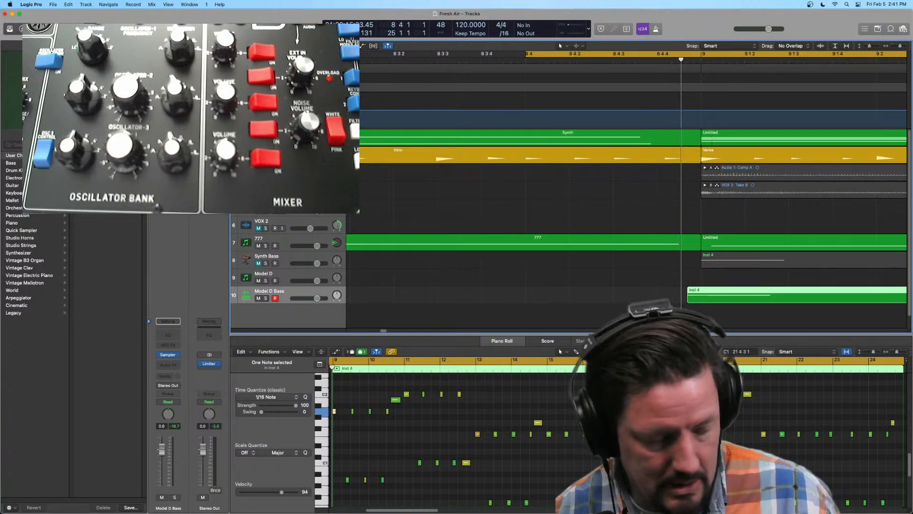
key("space")
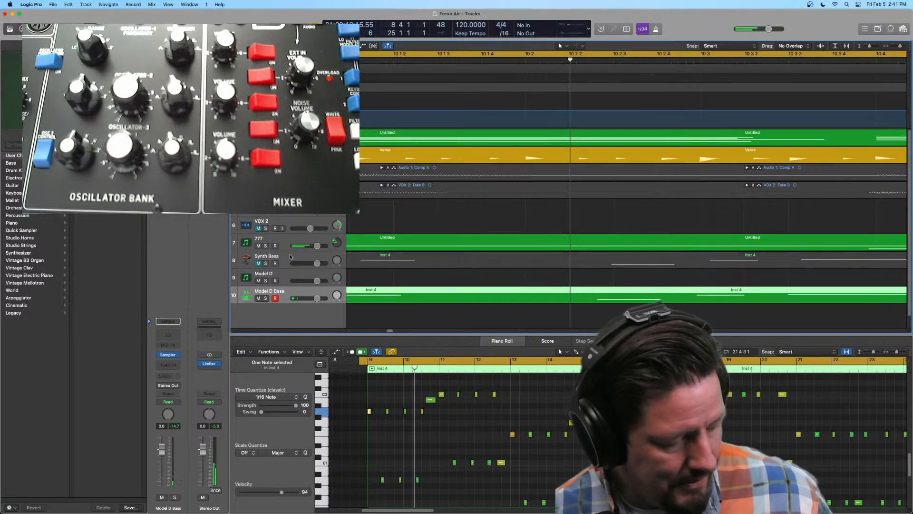
key("x")
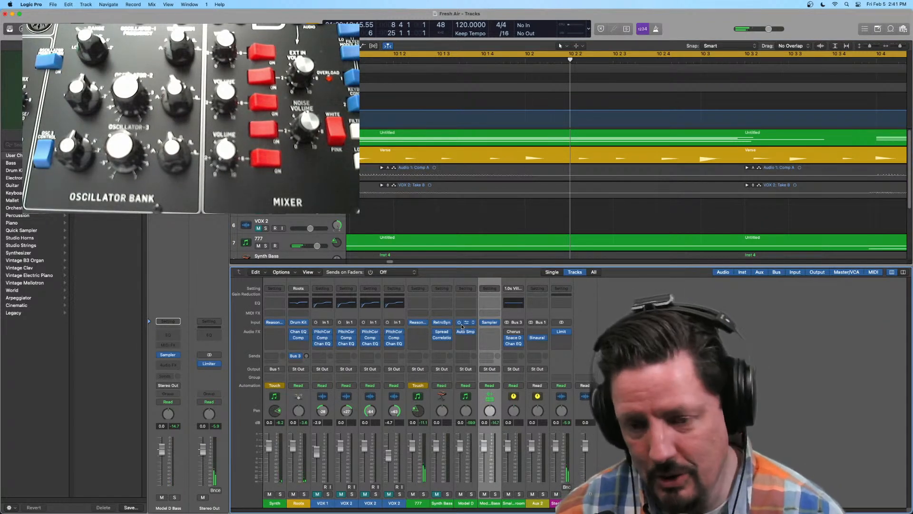
left_click(495, 302)
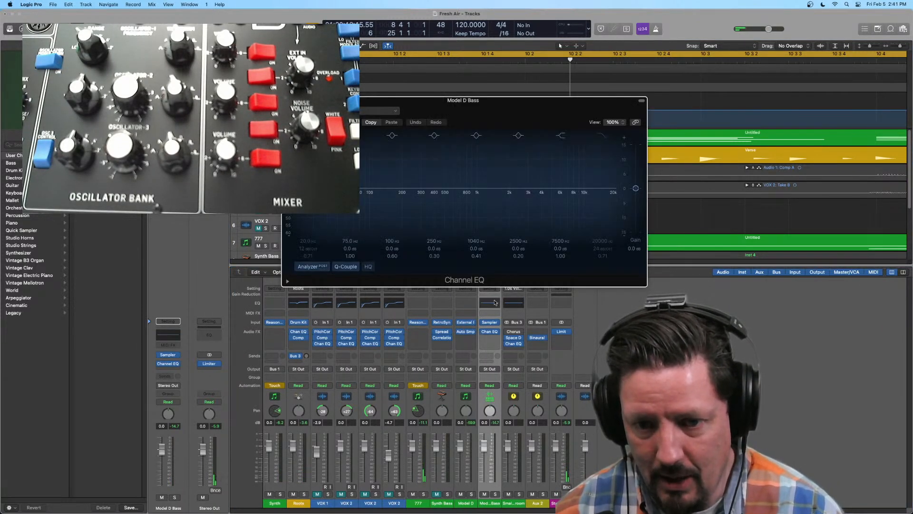
left_click(497, 332)
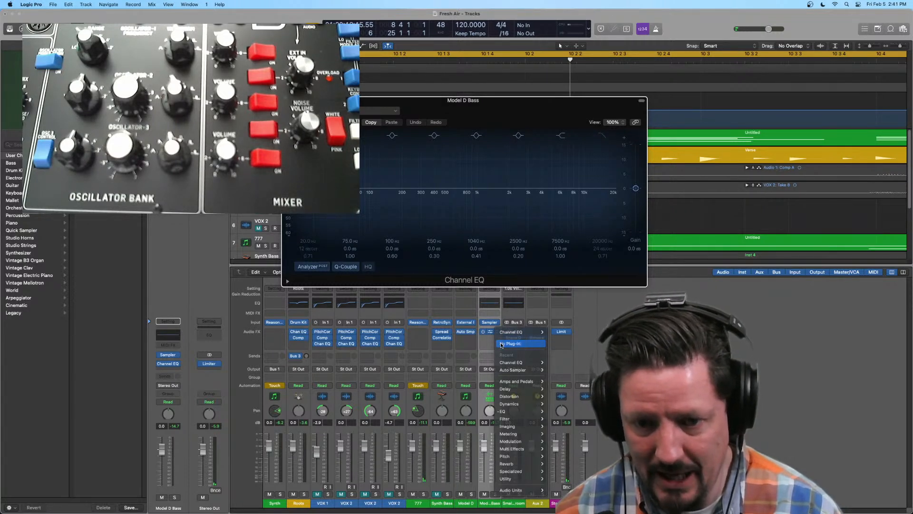
left_click(503, 341)
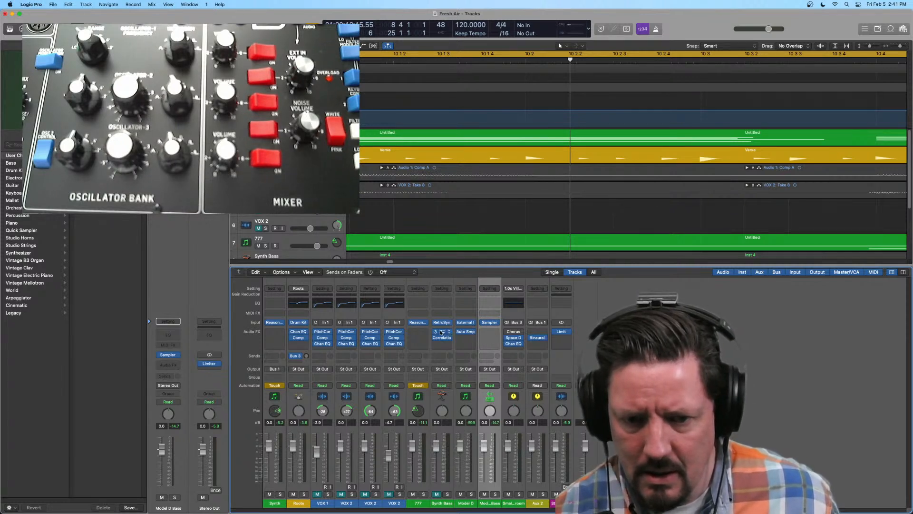
Copy the Stereo Spread effect from the Synth Bass channel to Model D Bass and open its settings during playback.
left_click_drag(441, 333, 490, 332)
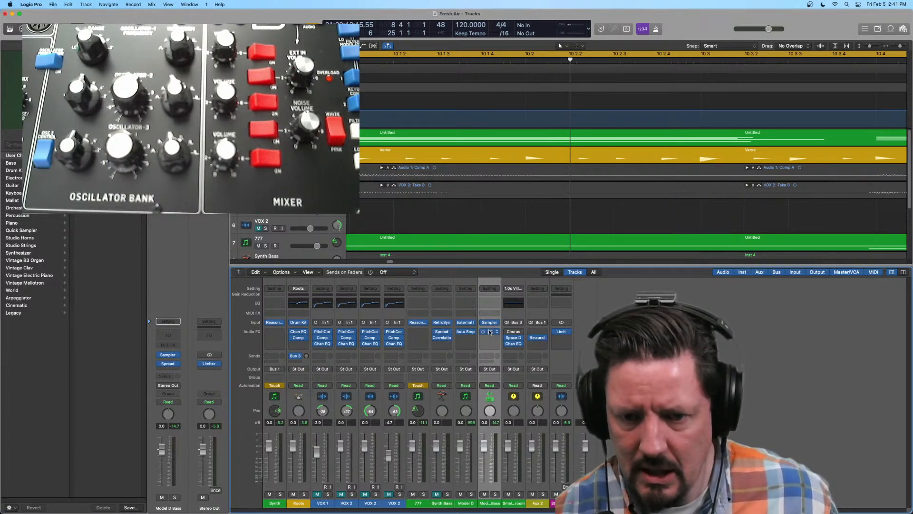
left_click(442, 338)
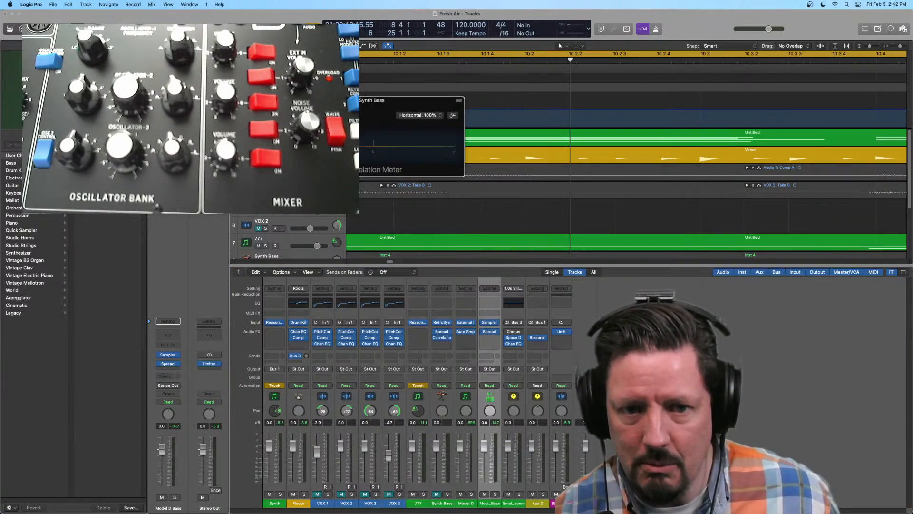
left_click(288, 101)
key("space")
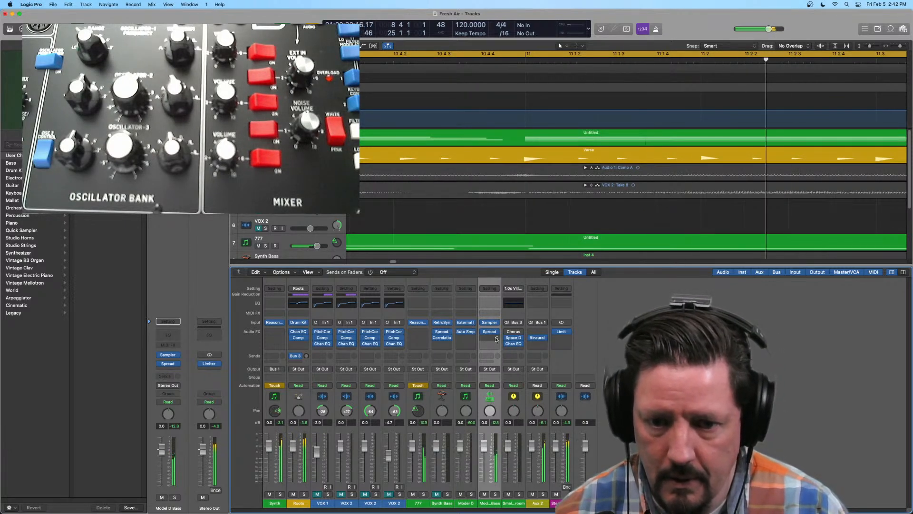
left_click(490, 332)
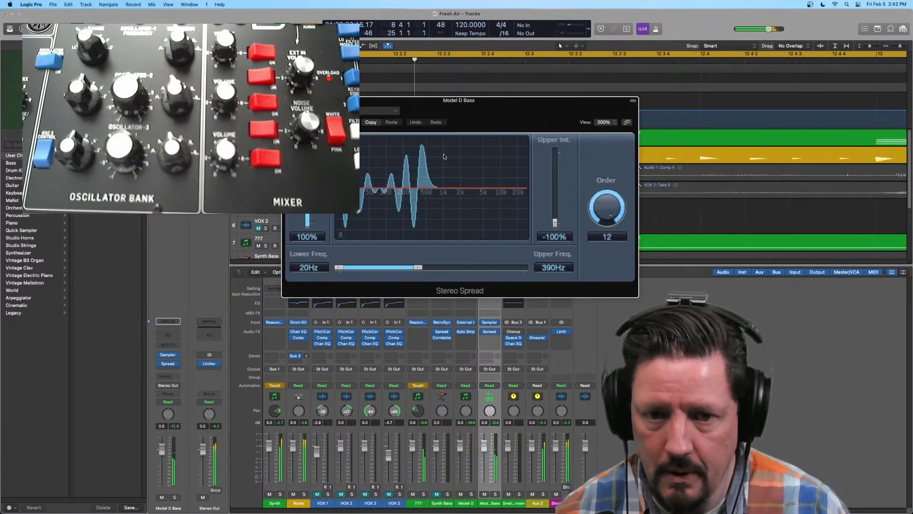
Try an Upper Int. of 24% in Model D Bass's Stereo Spread, and undo the change.
left_click_drag(555, 222, 545, 178)
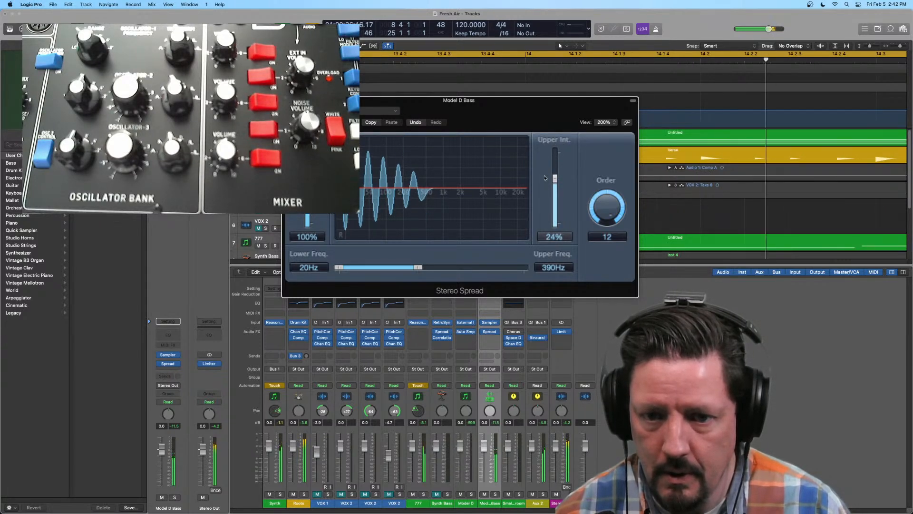
key("super+z")
key("super+z")
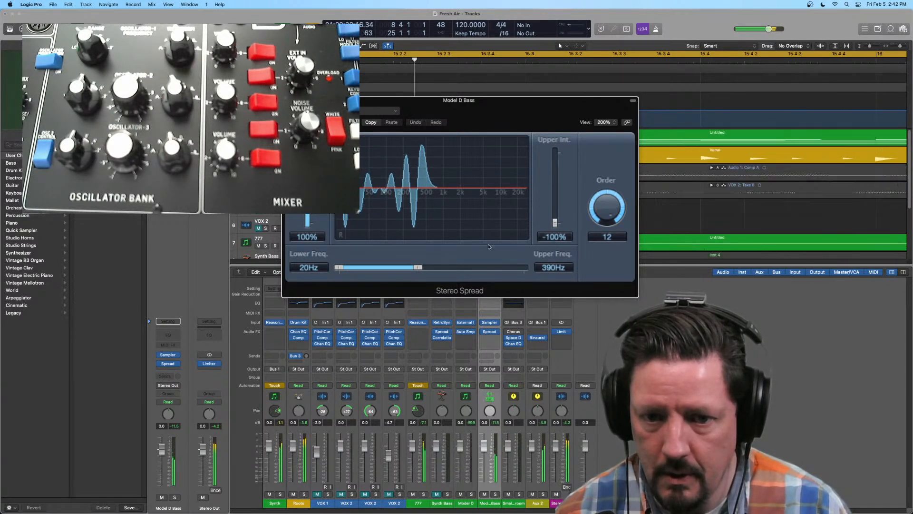
Set the Upper Freq. of Model D Bass's Stereo Spread to 2000 Hz and close the effect.
left_click_drag(418, 268, 396, 265)
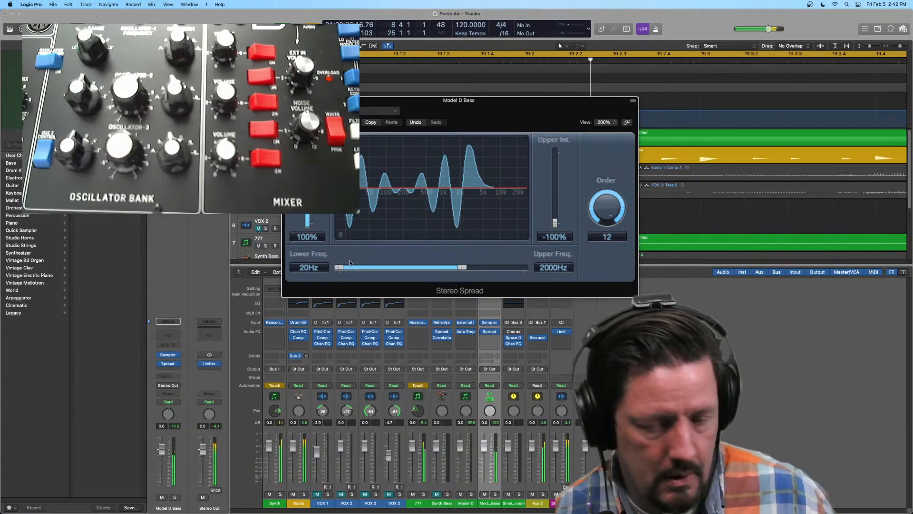
left_click_drag(447, 117, 544, 146)
left_click(383, 130)
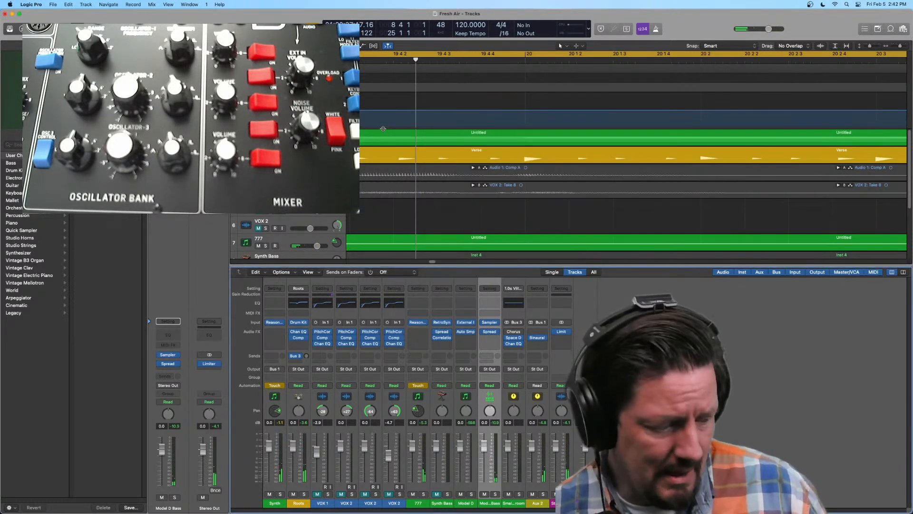
key("super+Left")
key("super+Left")
key("super+Left")
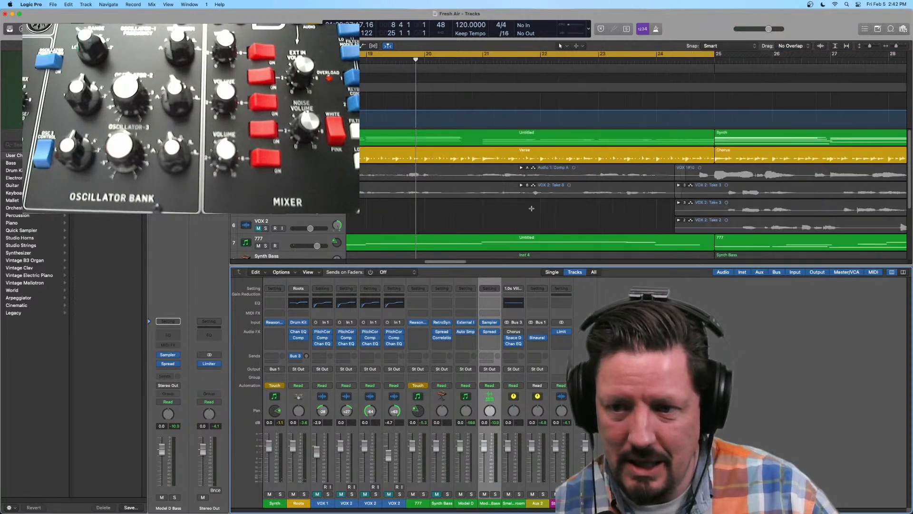
scroll(531, 209, "down", 5)
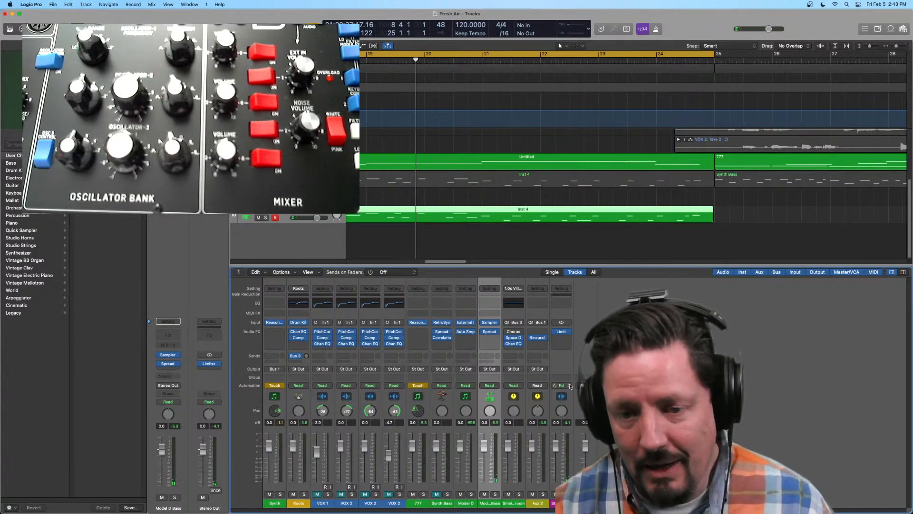
Open Model D Bass's Sampler and set LFO 2 as the source of the third Mod Matrix routing.
left_click(490, 324)
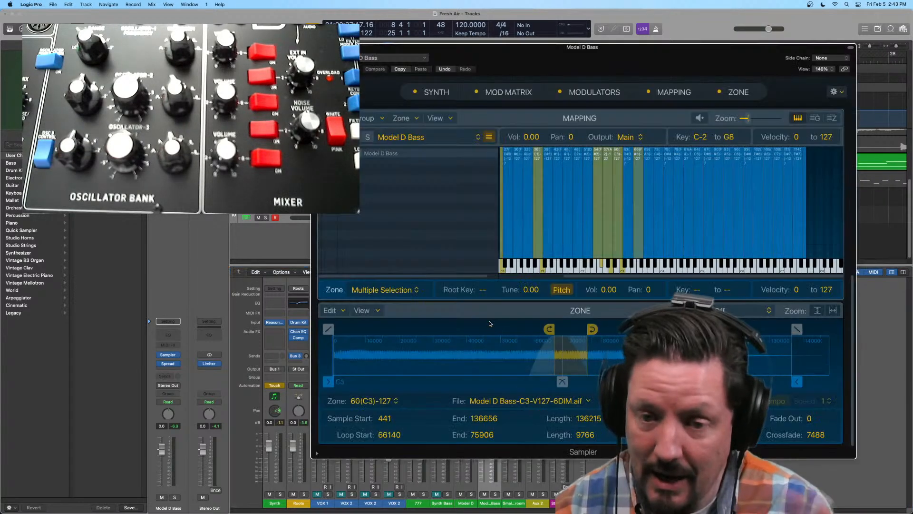
left_click(507, 93)
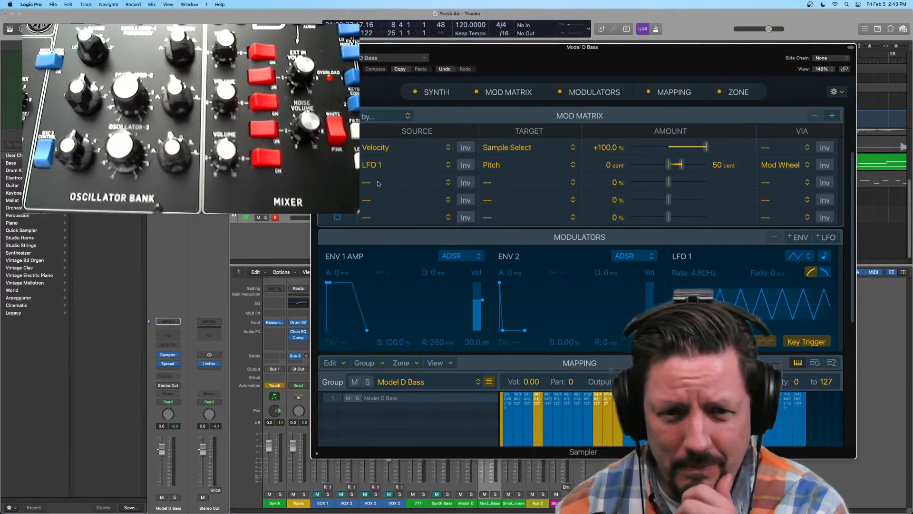
left_click(397, 185)
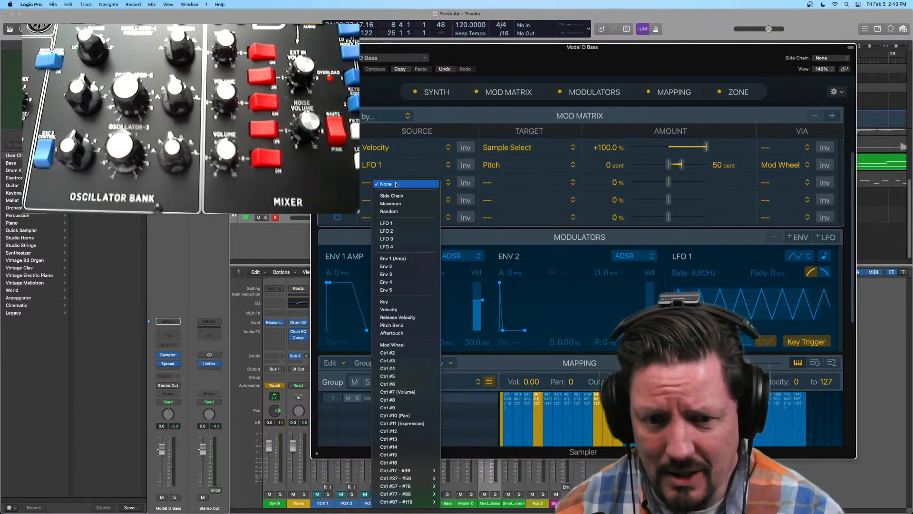
left_click(396, 231)
Look through the modulation targets and sources available in Sampler's Mod Matrix without choosing any, and close Sampler.
left_click(508, 183)
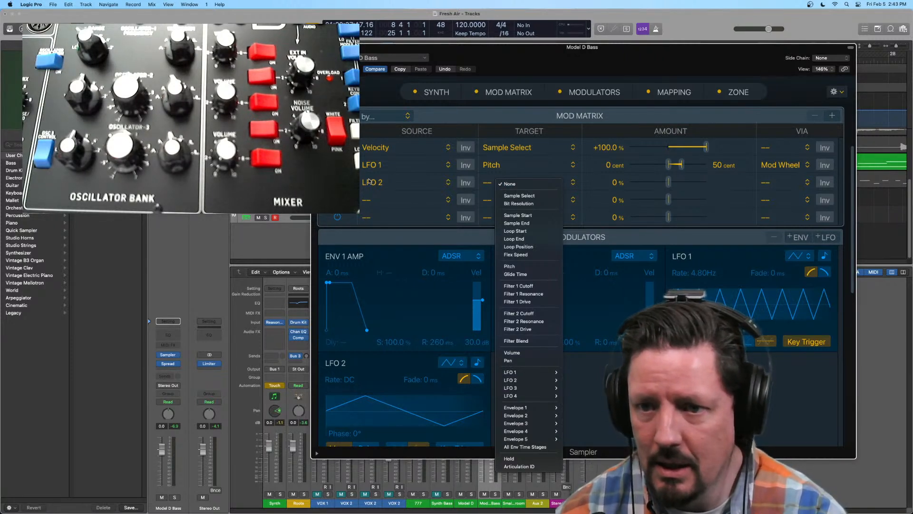
left_click(427, 186)
left_click(412, 166)
key("Escape")
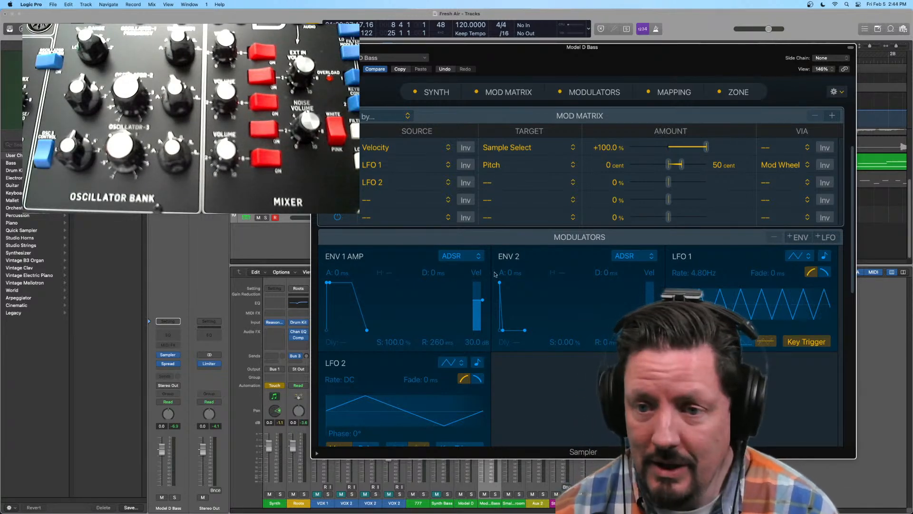
left_click_drag(514, 54, 537, 88)
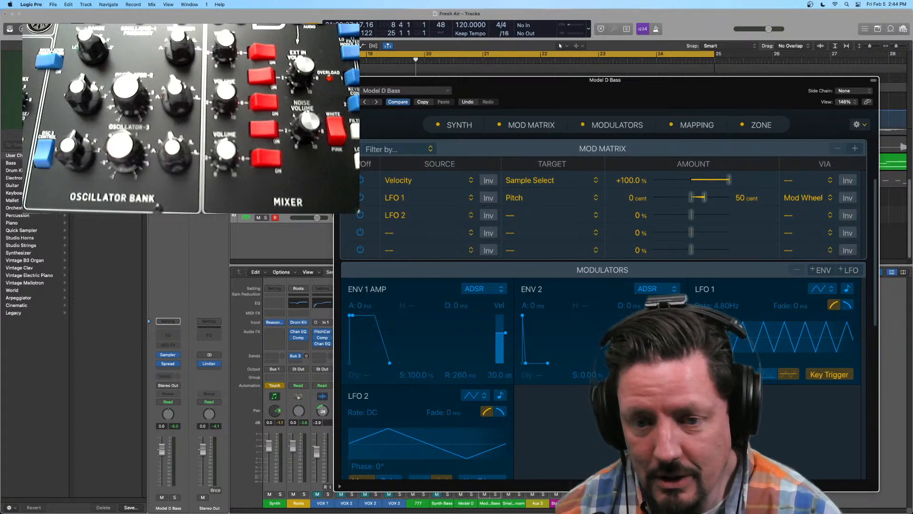
left_click(339, 80)
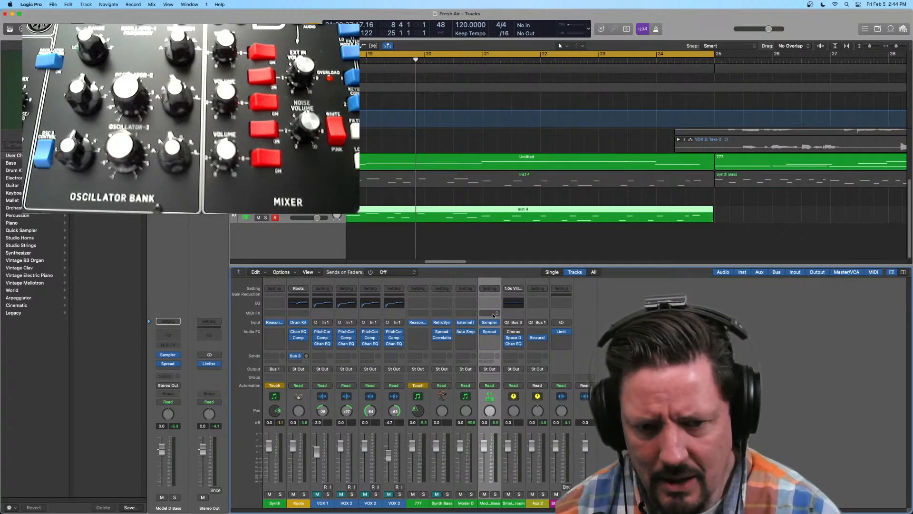
Add the Arpeggiator MIDI effect to Model D Bass and load the factory grid pattern Grooving Velocity 01.
left_click(494, 315)
left_click(496, 326)
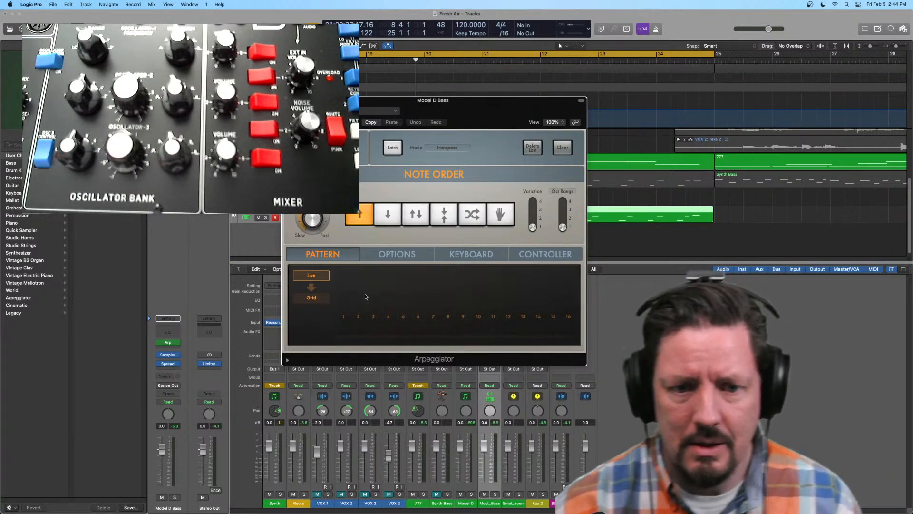
left_click(317, 300)
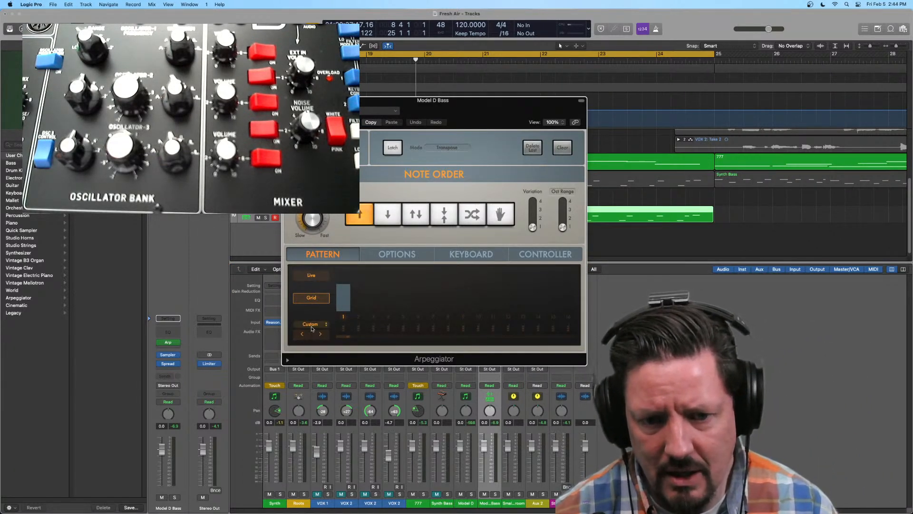
left_click(312, 325)
mouse_move(375, 333)
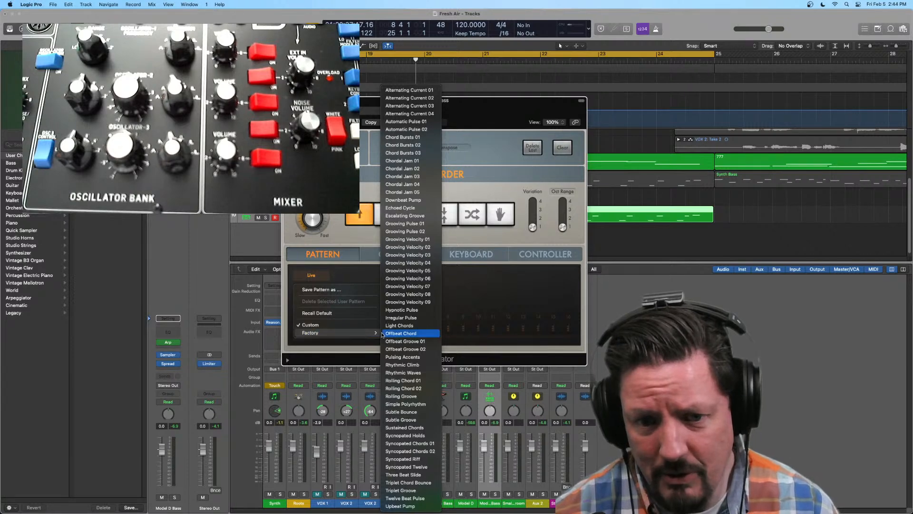
left_click(415, 239)
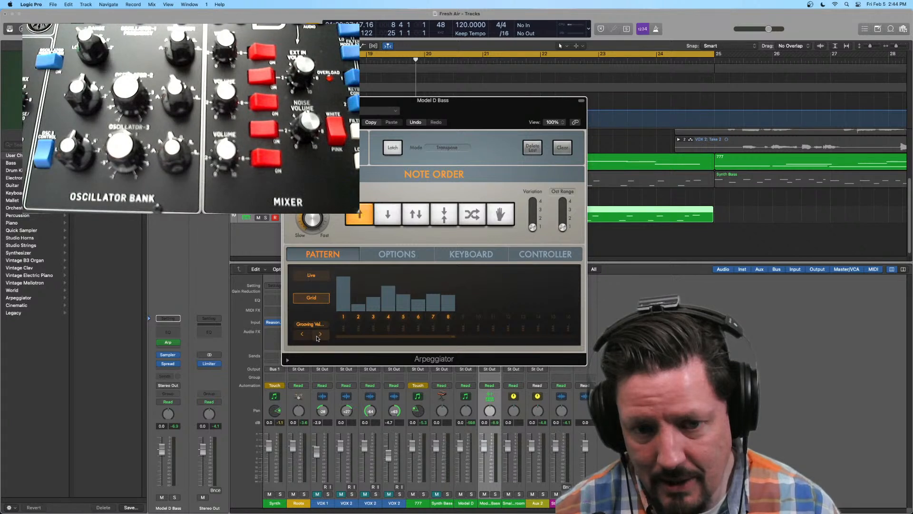
Step forward through the Arpeggiator's factory grid patterns as far as Irregular Pulse.
left_click(320, 335)
left_click(320, 335)
left_click(321, 335)
left_click(321, 335)
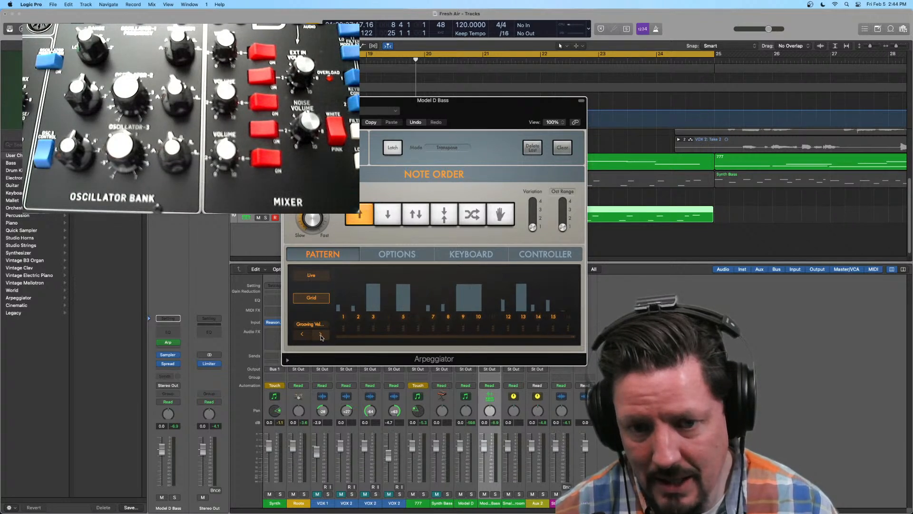
left_click(320, 336)
left_click(320, 335)
left_click(320, 335)
left_click(321, 336)
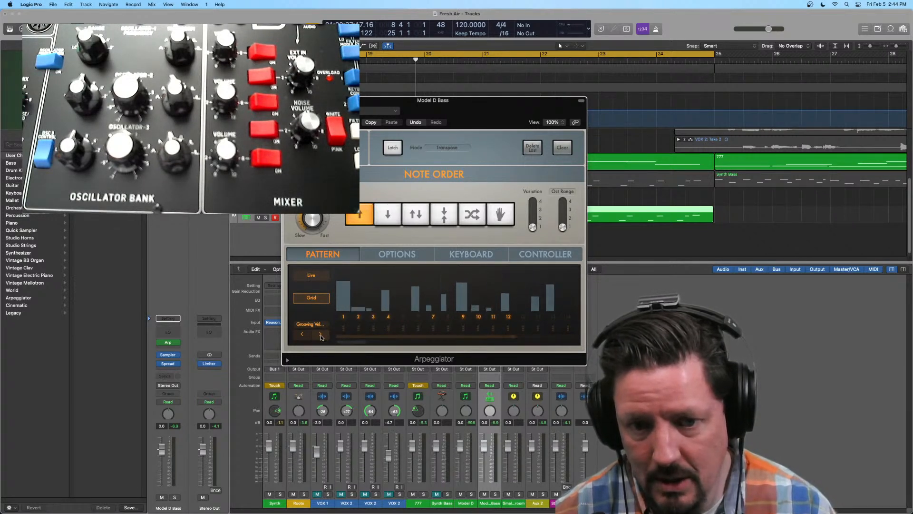
left_click(320, 335)
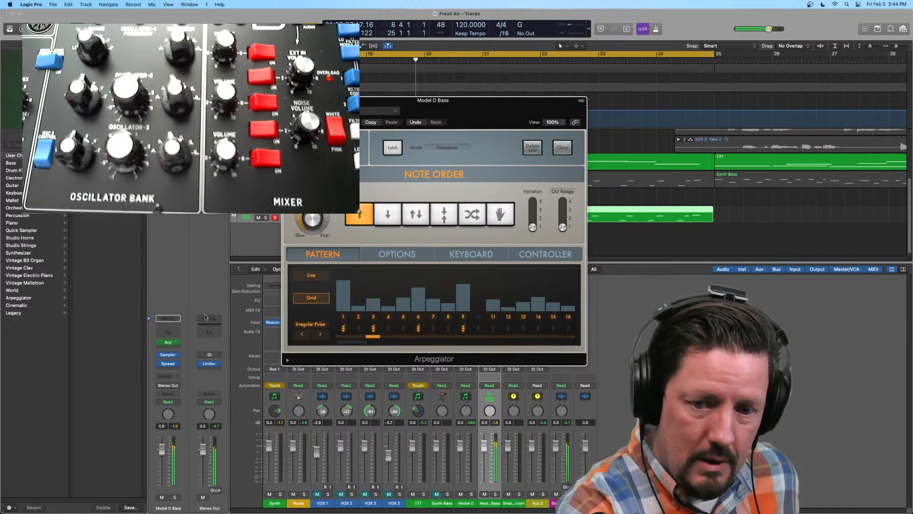
Continue through the factory grid patterns from Irregular Pulse, past Pulsing Accents, to Rolling Chord 01.
left_click(322, 334)
left_click(323, 336)
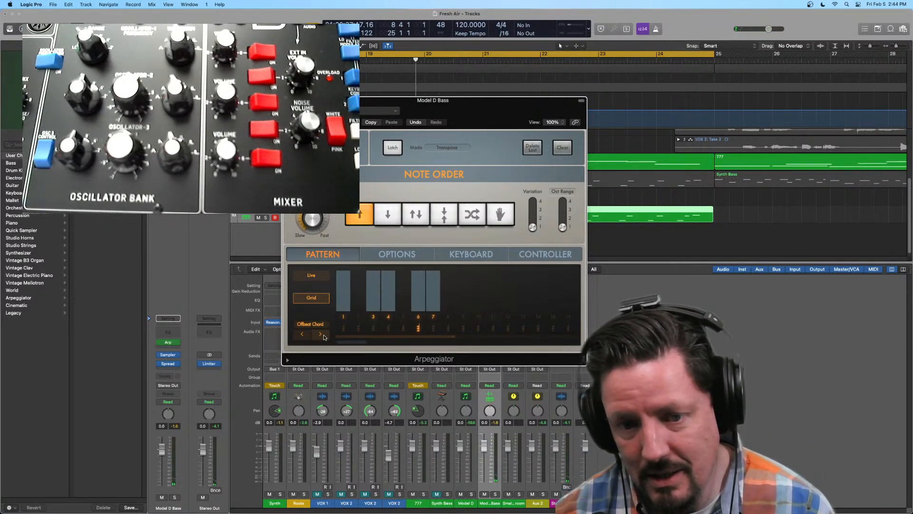
left_click(323, 336)
left_click(324, 336)
left_click(323, 337)
left_click(322, 334)
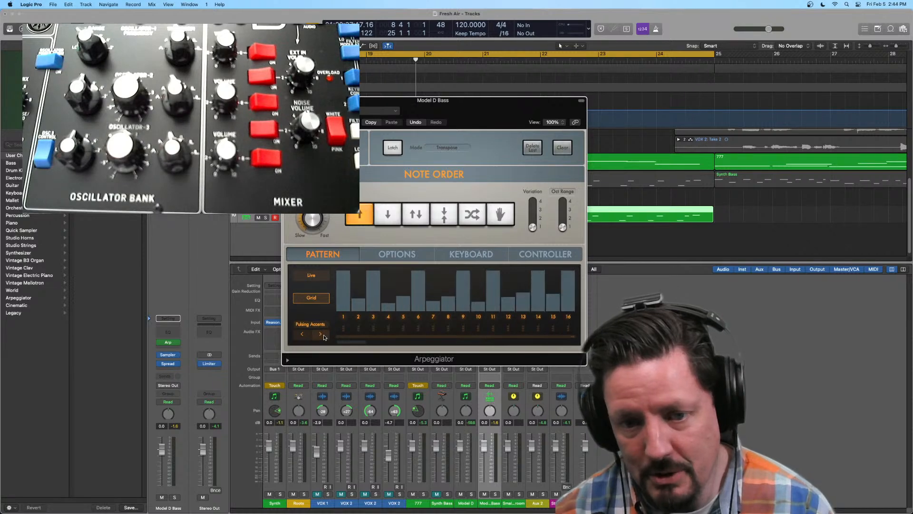
left_click(322, 335)
left_click(322, 334)
left_click(322, 334)
left_click(323, 335)
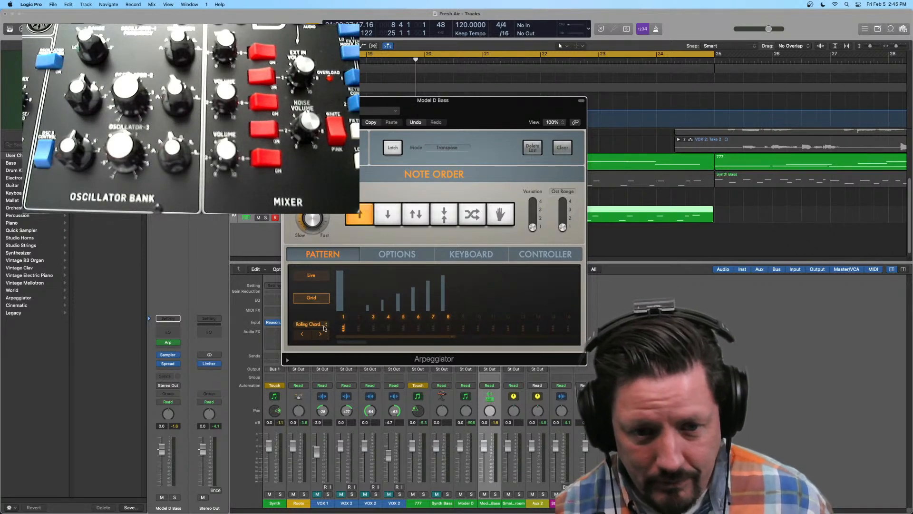
Set the Arpeggiator's grid pattern back to Grooving Velocity 01 and move its window clear of the mixer.
left_click(325, 325)
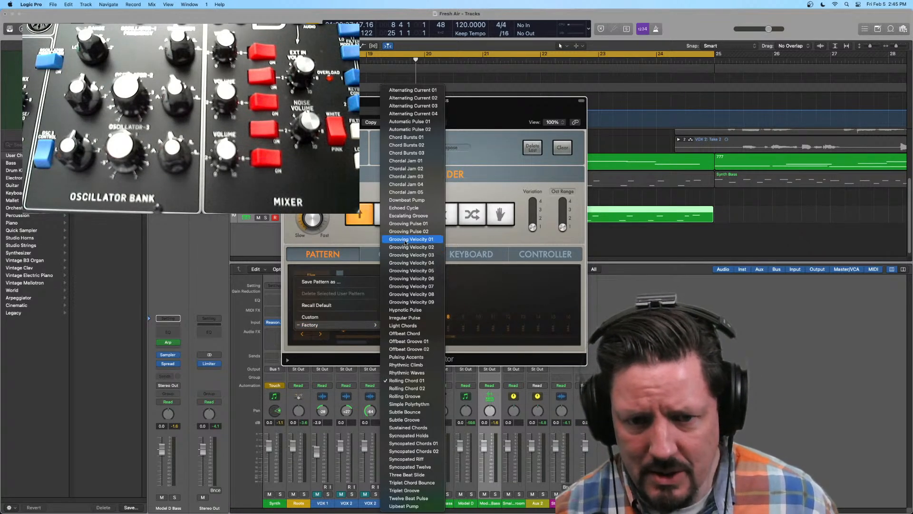
left_click(390, 232)
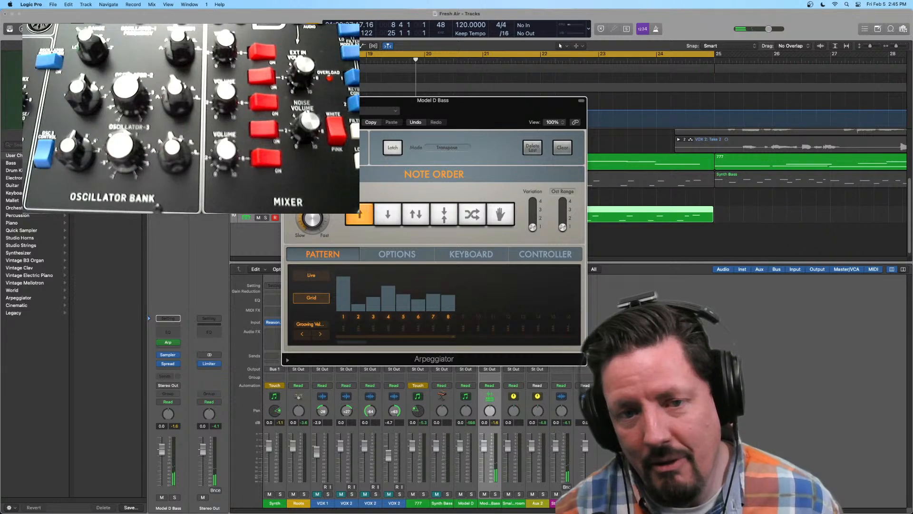
left_click_drag(333, 101, 644, 225)
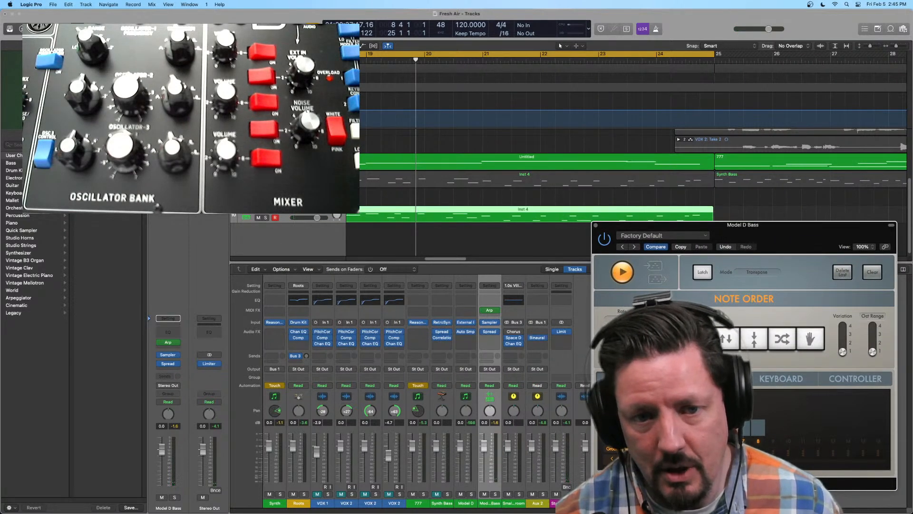
Select the external Model D track and move the Arpeggiator from Model D Bass onto its channel.
left_click(290, 196)
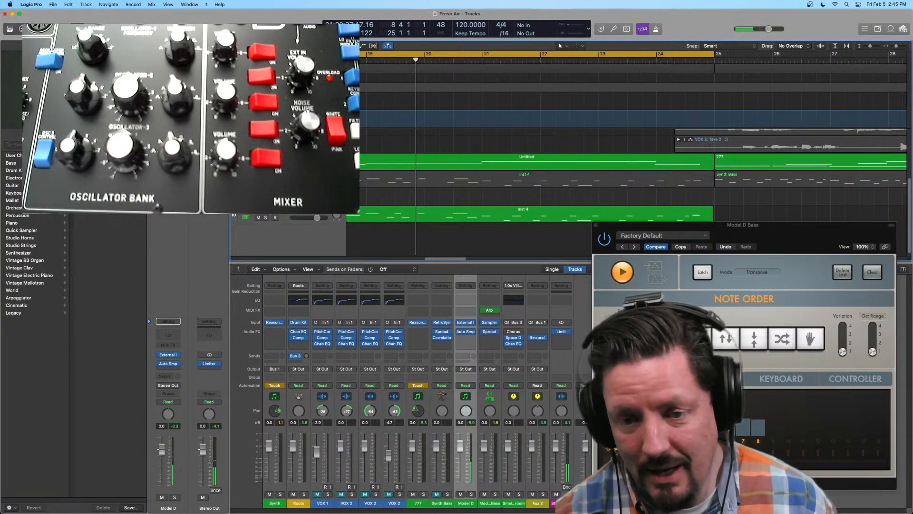
left_click_drag(786, 236, 783, 241)
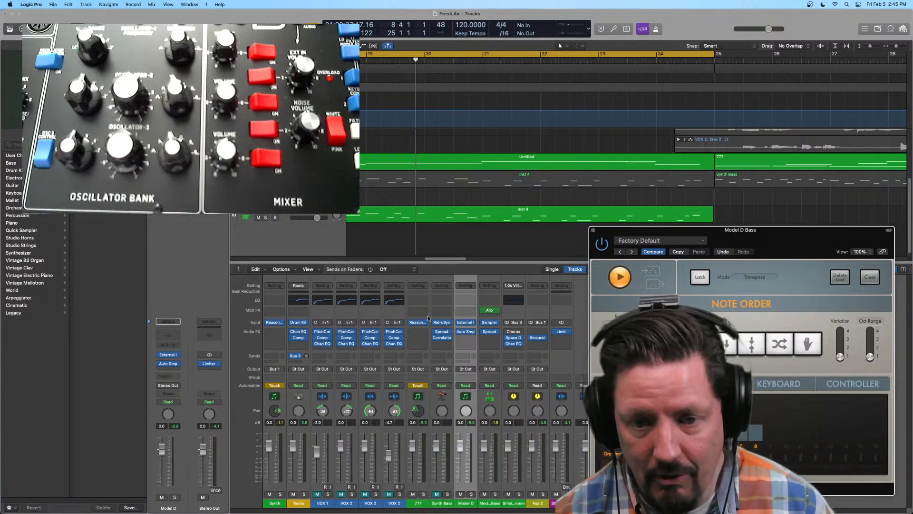
left_click_drag(489, 314, 460, 310)
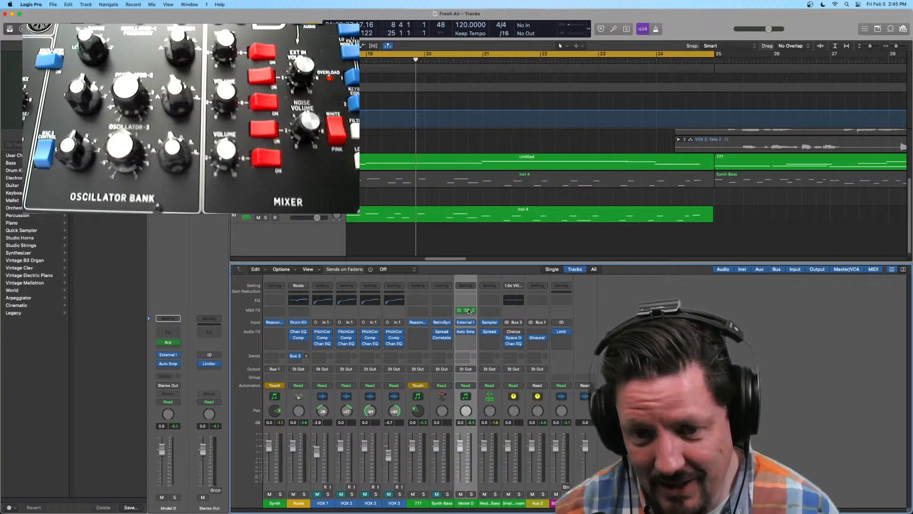
Return the Arpeggiator from the Model D channel to Model D Bass and select the Model D Bass channel.
left_click_drag(469, 311, 494, 313)
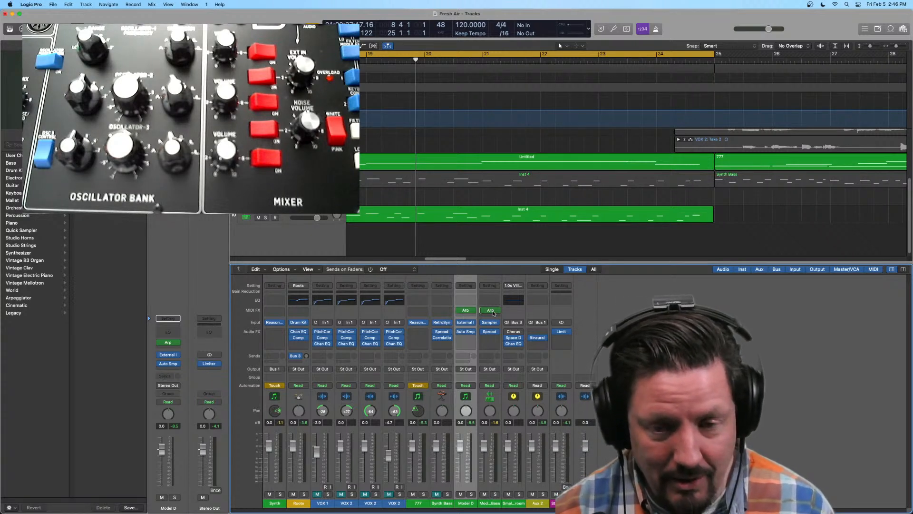
left_click_drag(494, 313, 494, 313)
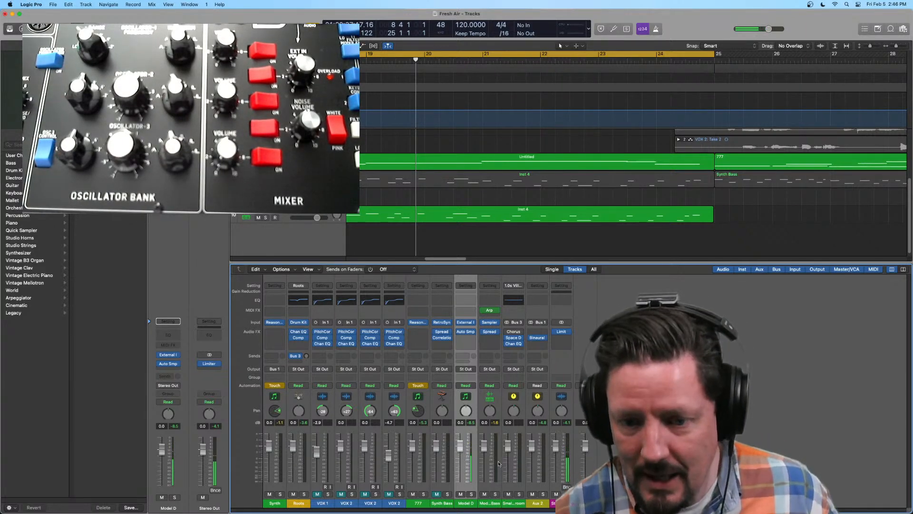
left_click(484, 502)
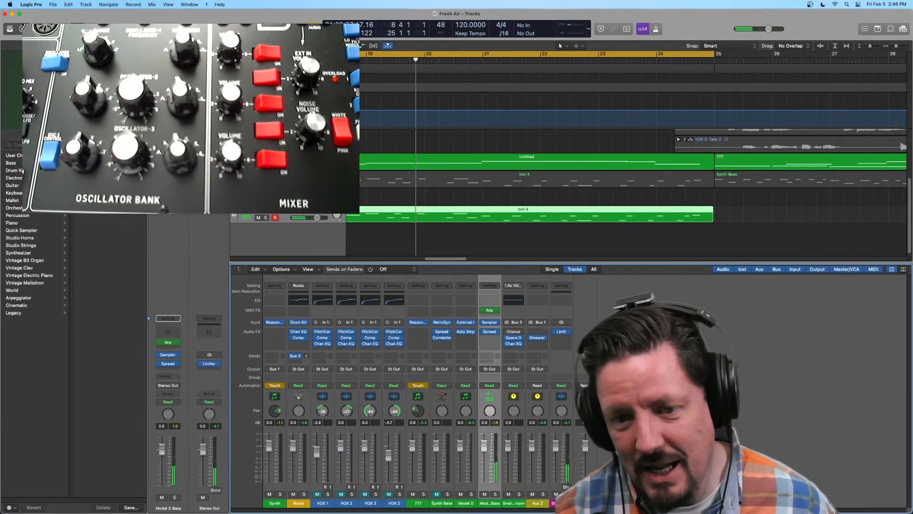
Open Model D Bass's Arpeggiator off to the side, then open Sampler to review its modulation settings and close it.
left_click(490, 312)
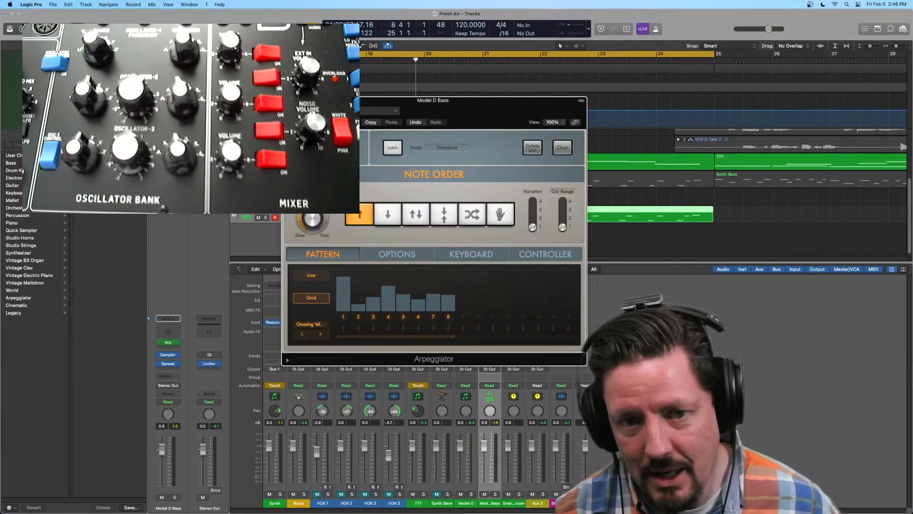
left_click_drag(338, 102, 661, 177)
mouse_move(491, 326)
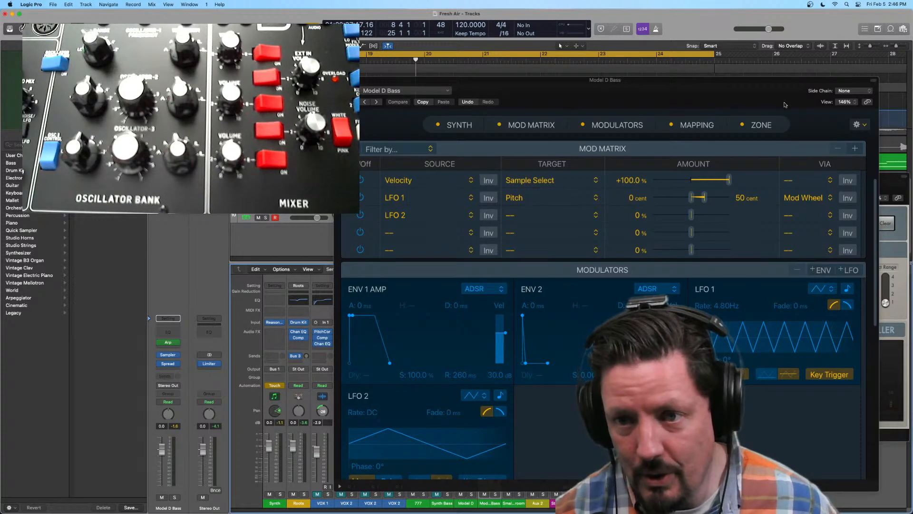
left_click_drag(774, 94, 666, 79)
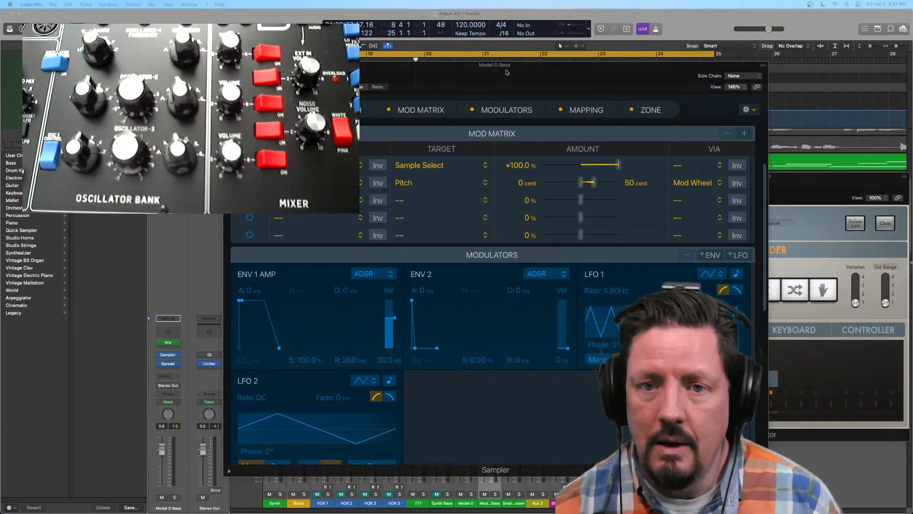
left_click_drag(507, 73, 611, 74)
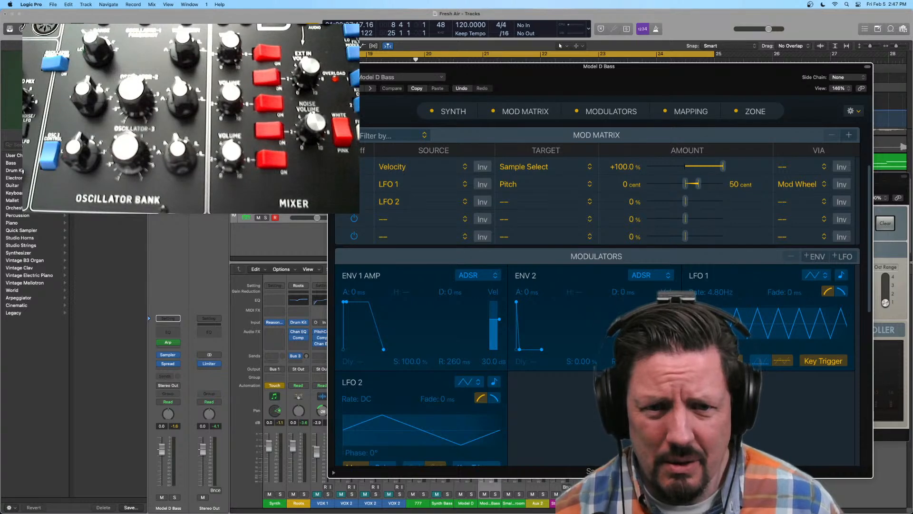
left_click(331, 67)
Switch to Finder and locate Model D Bass.exs in Music > Audio Music Apps > Sampler Instruments > Auto Sampled.
mouse_move(130, 507)
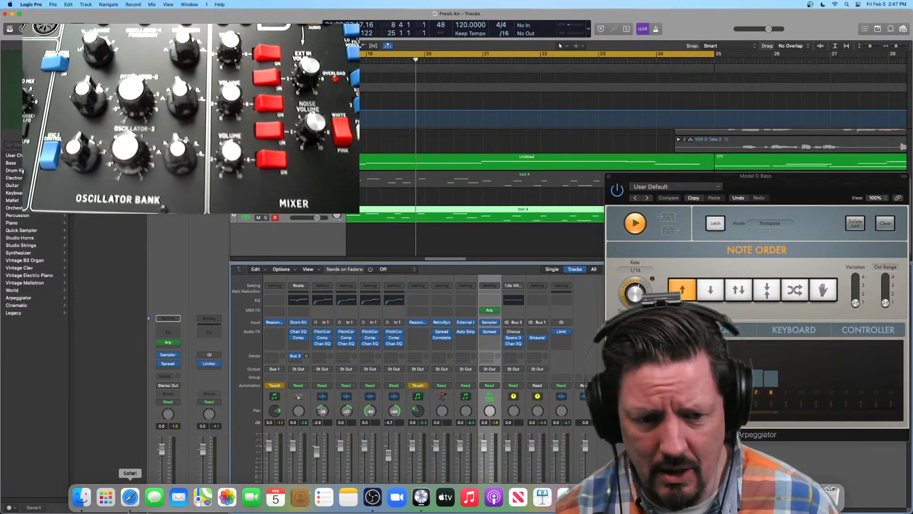
left_click(82, 495)
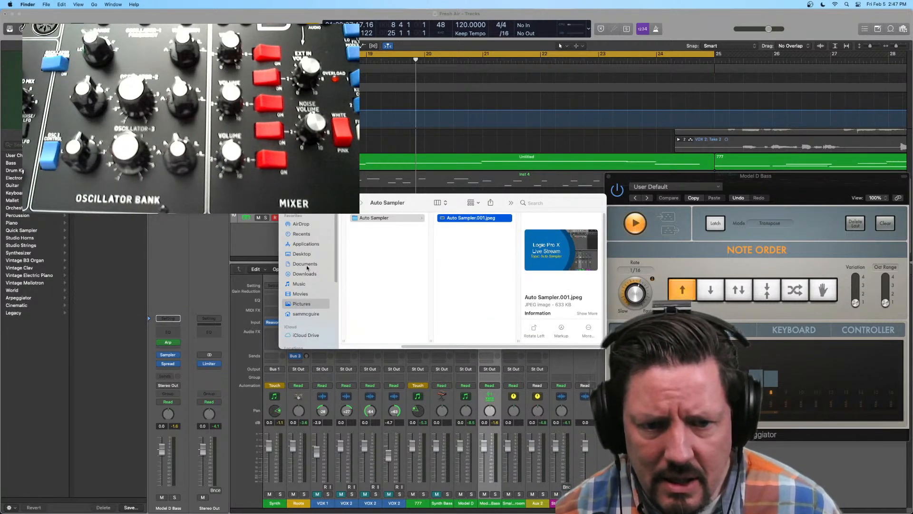
left_click(300, 284)
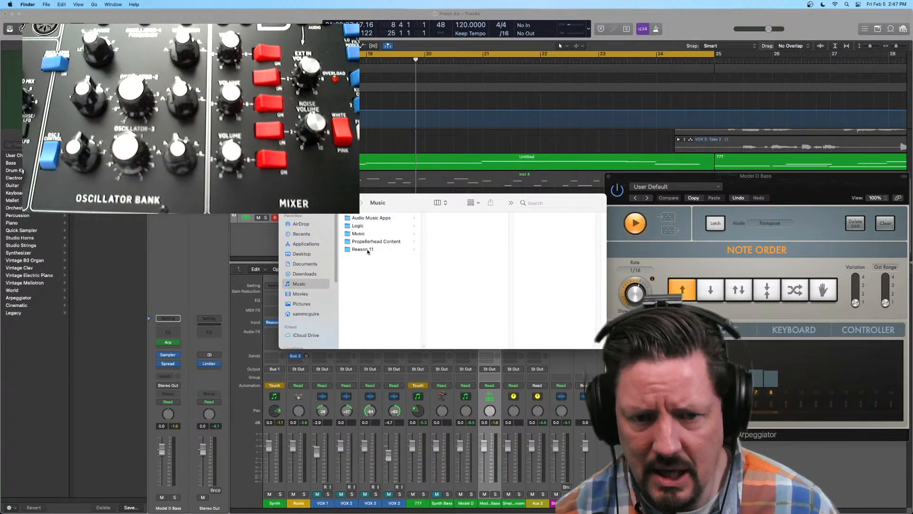
left_click(375, 218)
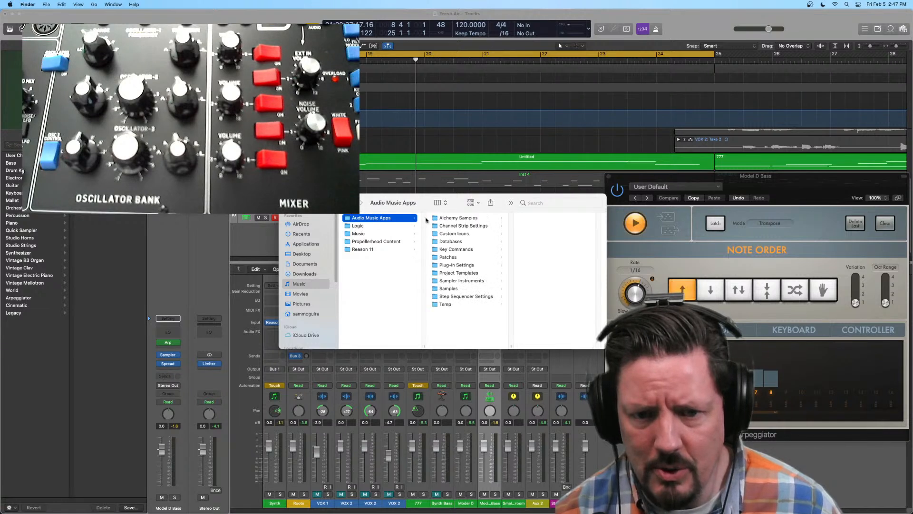
left_click(454, 281)
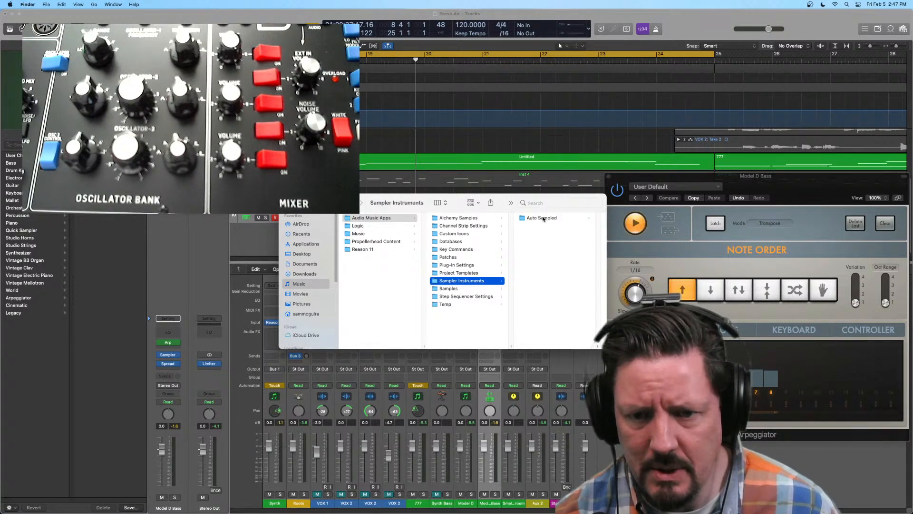
left_click(543, 218)
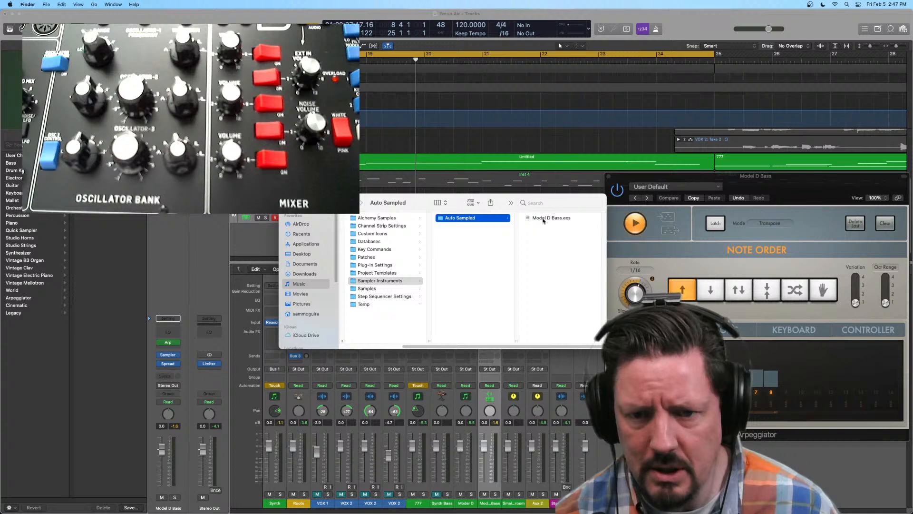
left_click(542, 219)
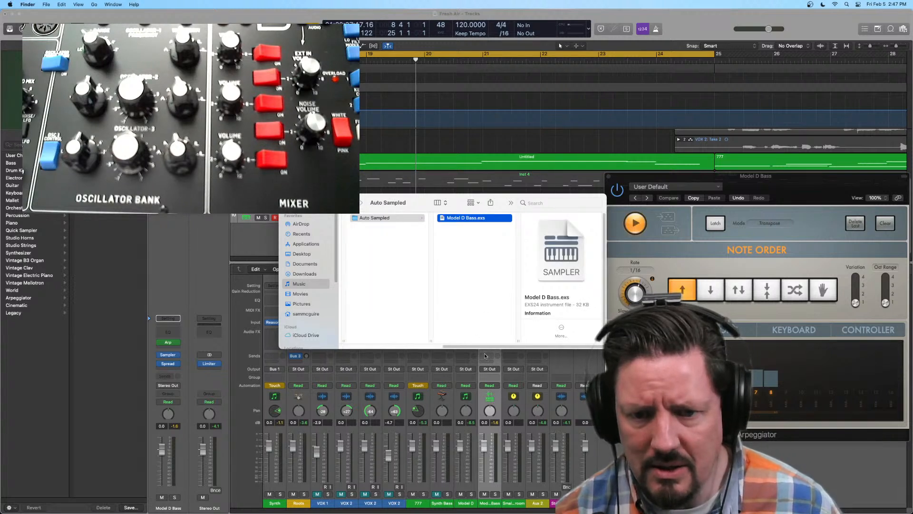
Locate the recorded Model D Bass audio files in the Auto Sampled folder inside Samples.
left_click_drag(485, 347, 446, 348)
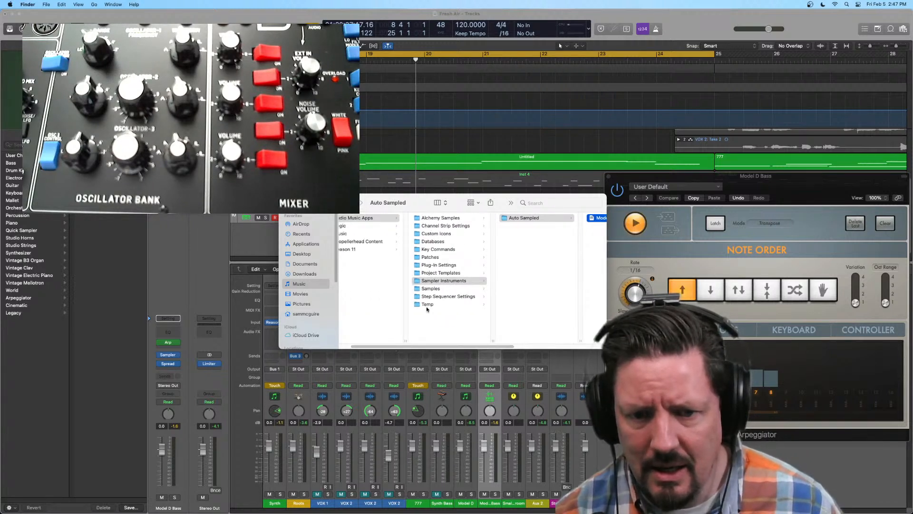
left_click(431, 289)
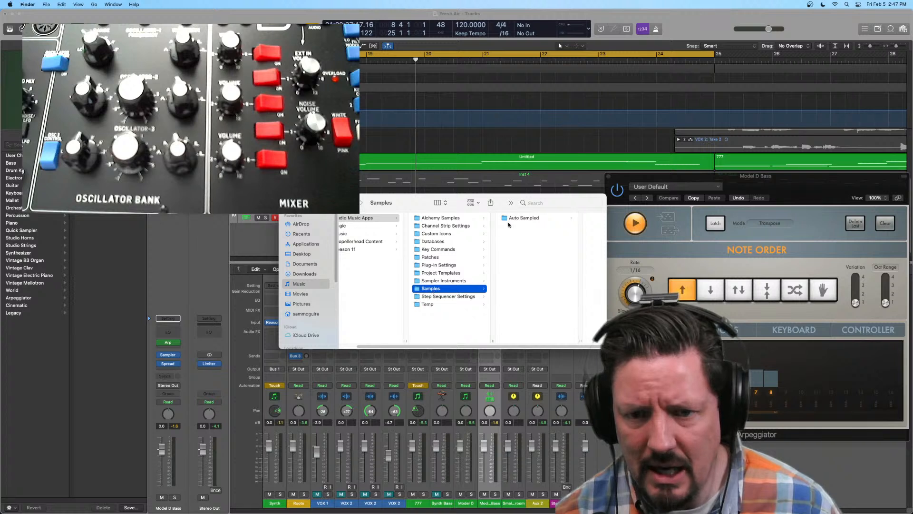
left_click(526, 217)
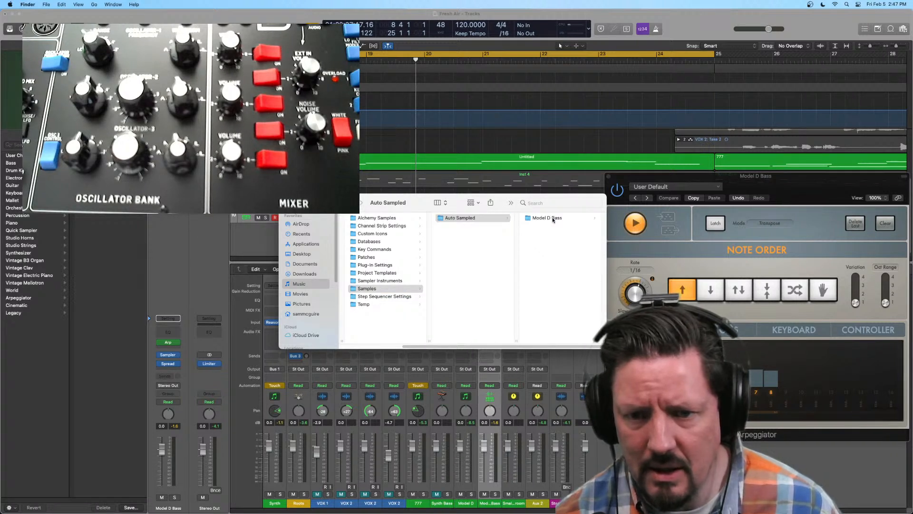
left_click(553, 218)
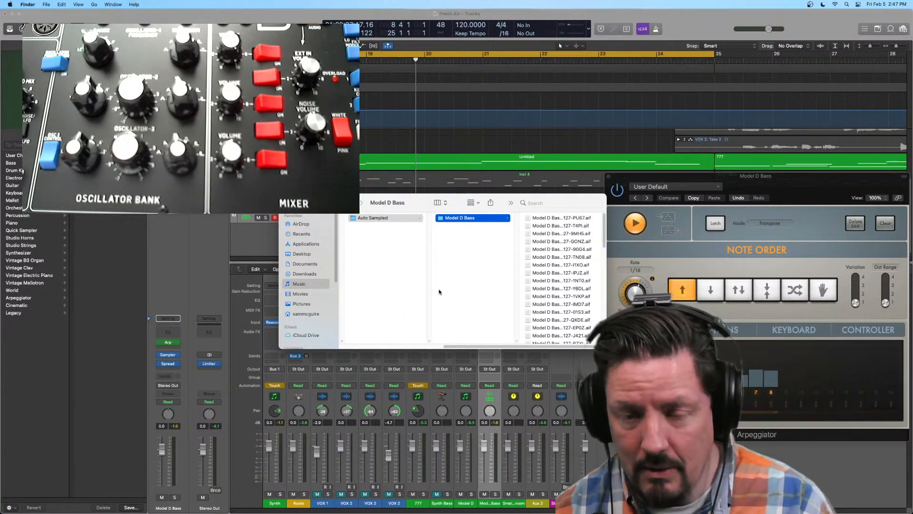
left_click_drag(488, 347, 408, 348)
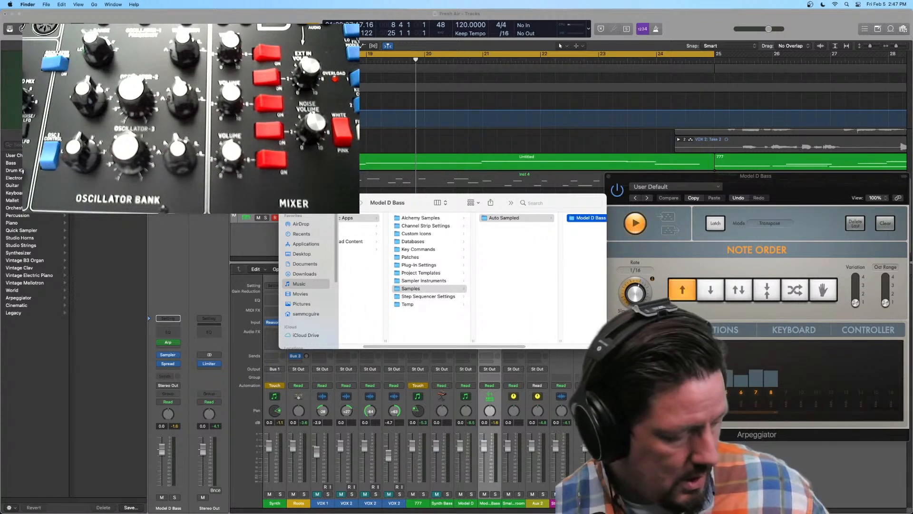
key("super+shift+n")
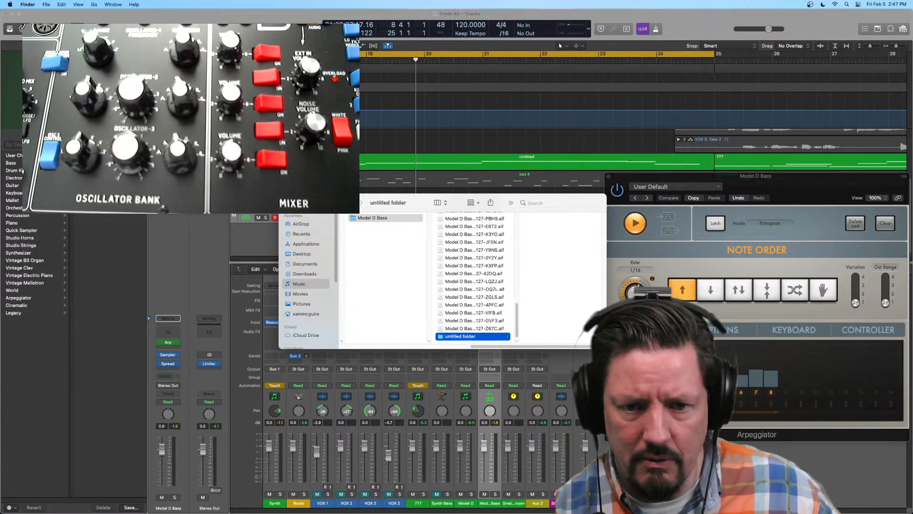
key("super+z")
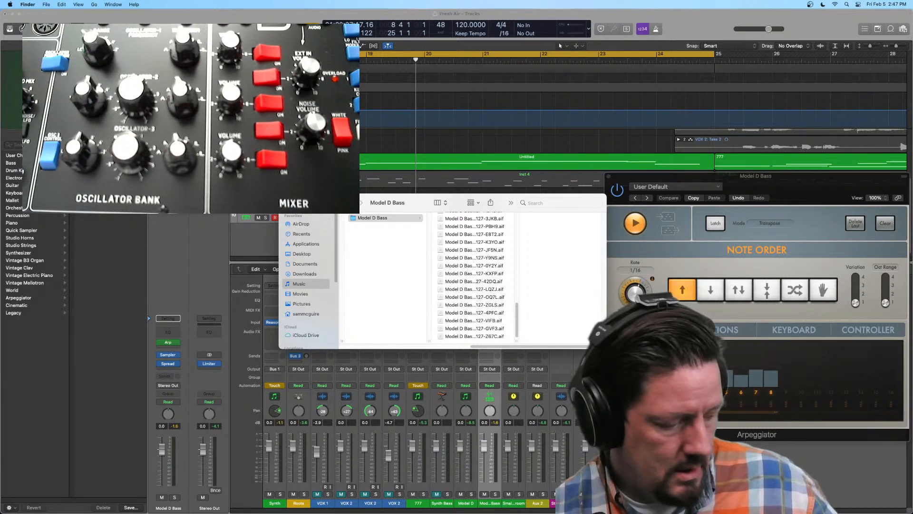
Open a second Finder window on the Music folder and move the Model D Bass window below it.
key("super+n")
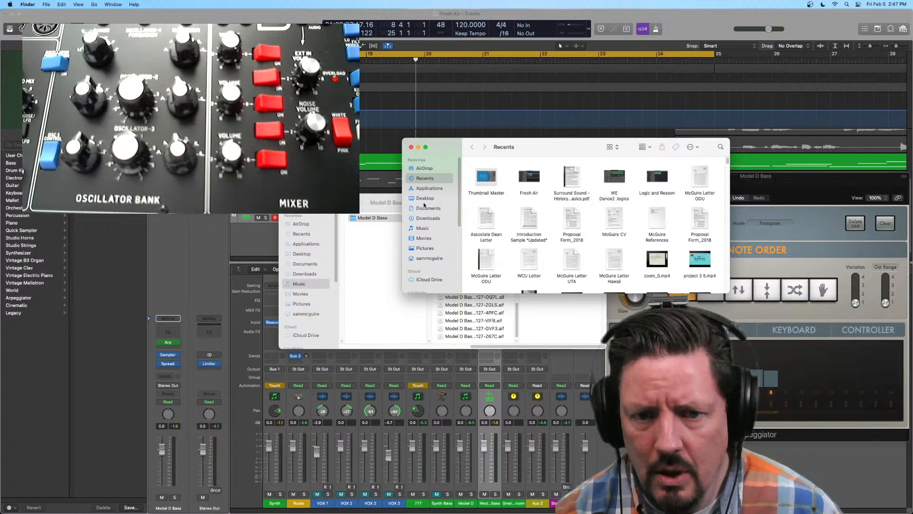
left_click(427, 229)
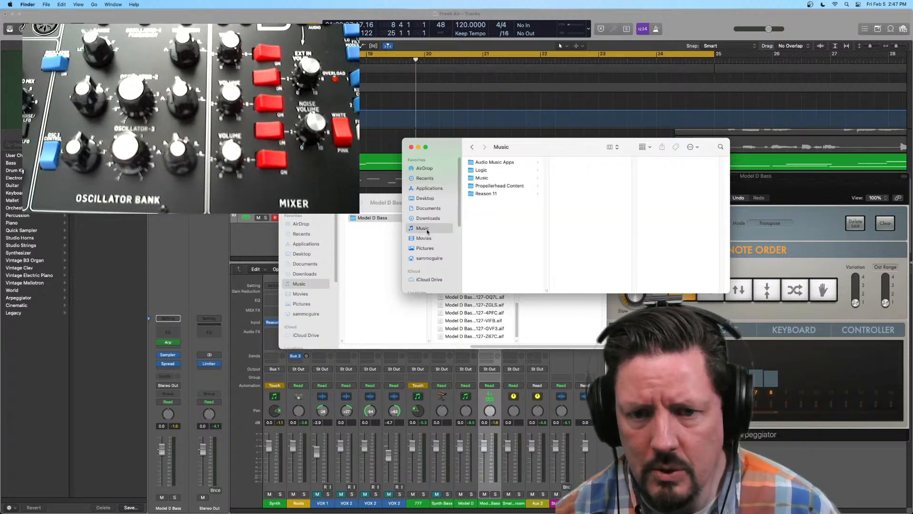
left_click(371, 286)
left_click_drag(432, 204, 326, 306)
Create a new folder named Model D in the Music folder.
right_click(498, 238)
left_click(513, 242)
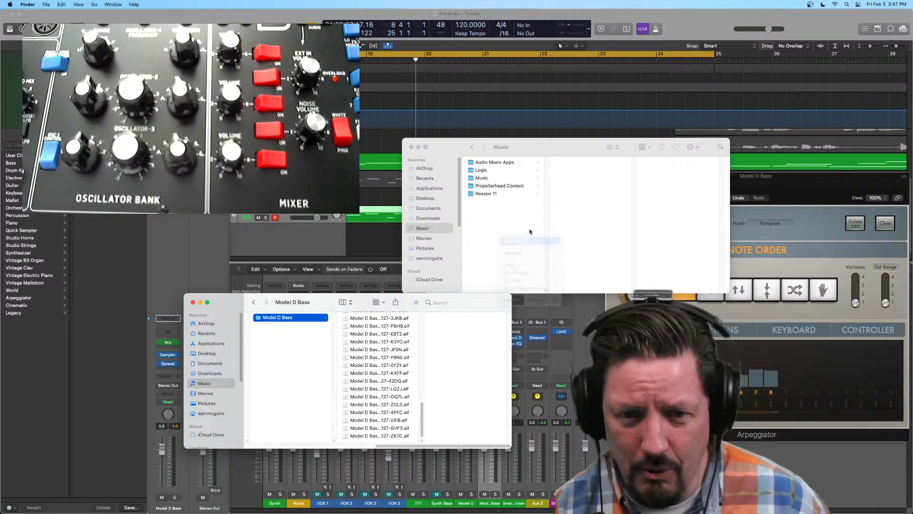
type("Mo")
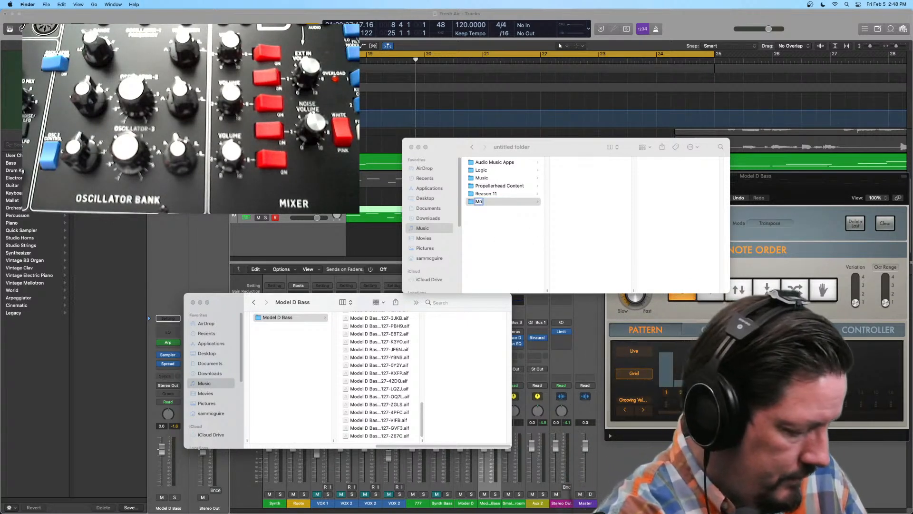
type("delD")
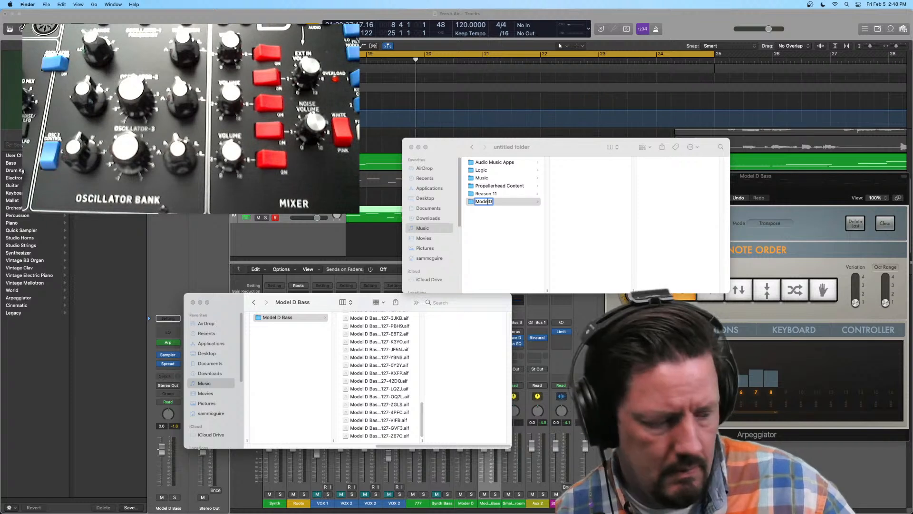
left_click(484, 250)
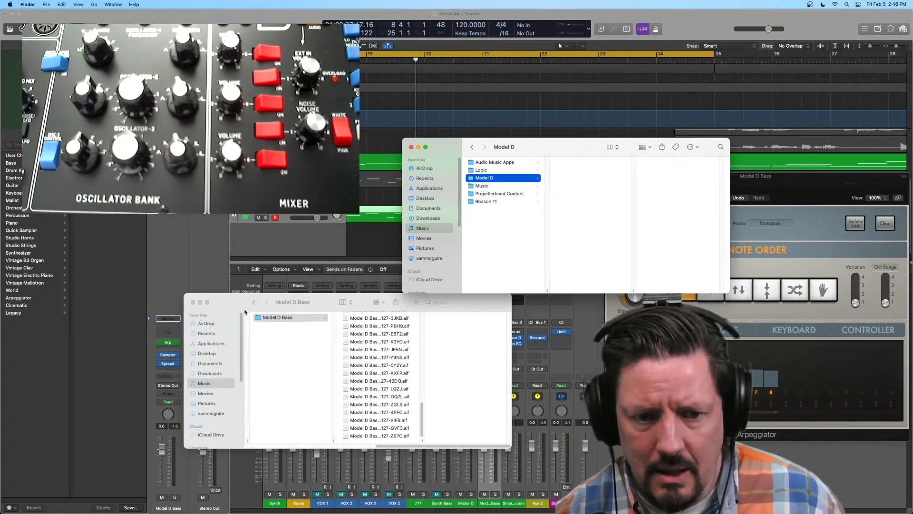
Copy the Samples folder from Audio Music Apps into the Model D folder.
left_click(274, 320)
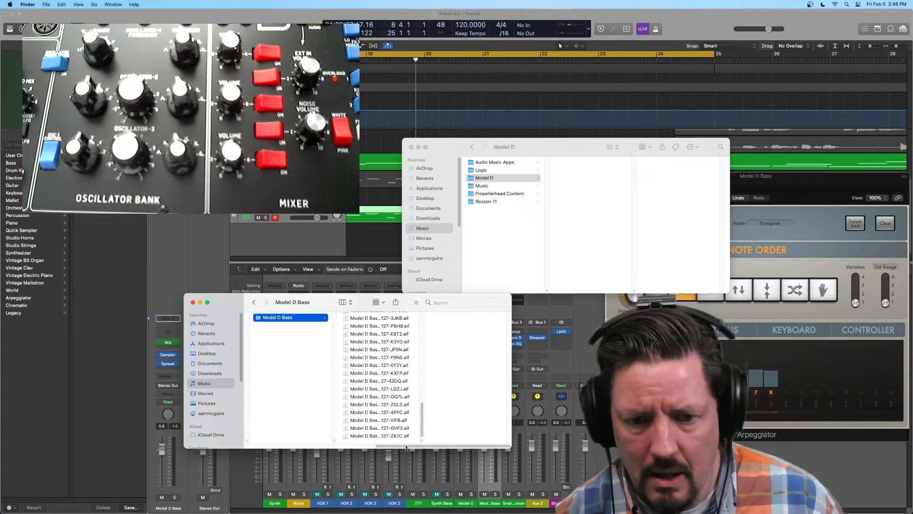
left_click_drag(407, 449, 316, 449)
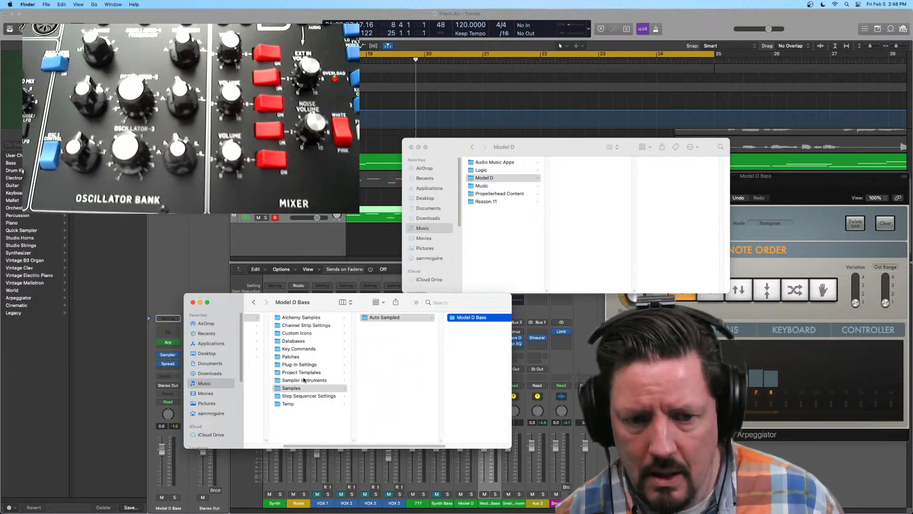
right_click(294, 388)
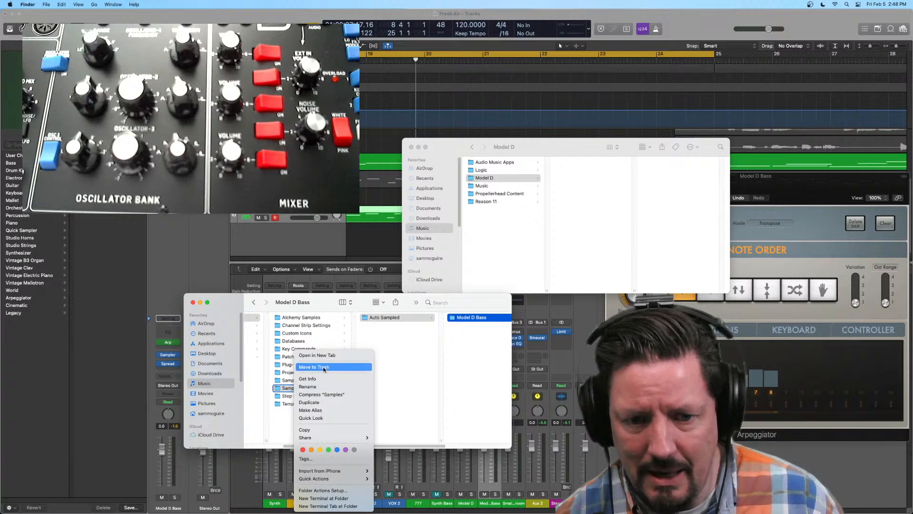
left_click(318, 430)
left_click(589, 220)
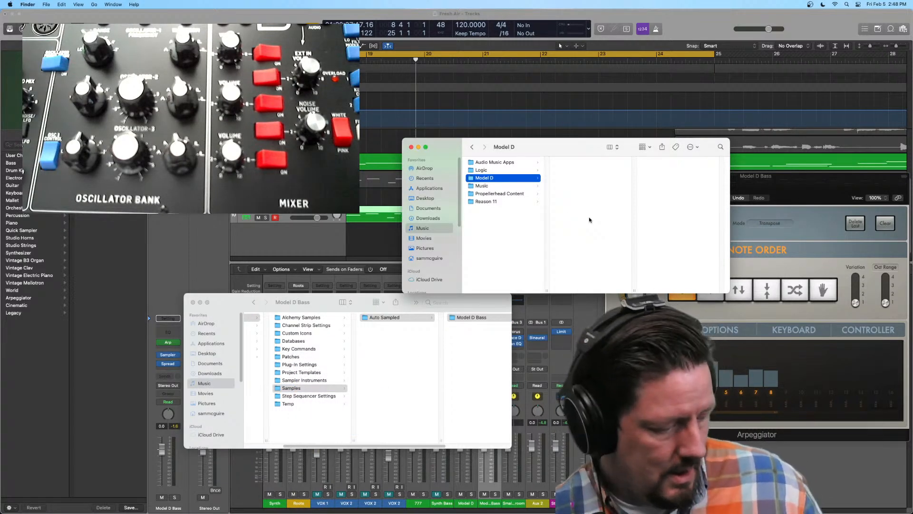
key("super+v")
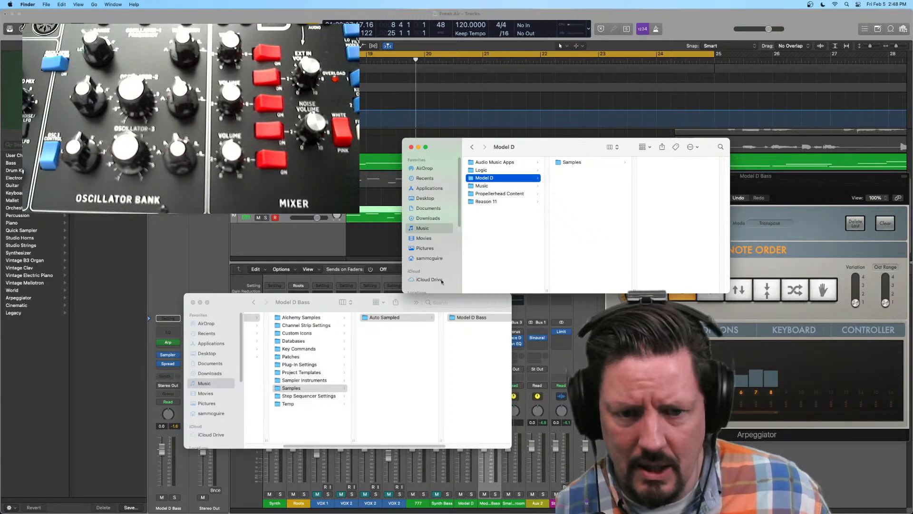
Copy the Sampler Instruments folder from Audio Music Apps into the Model D folder.
left_click(304, 378)
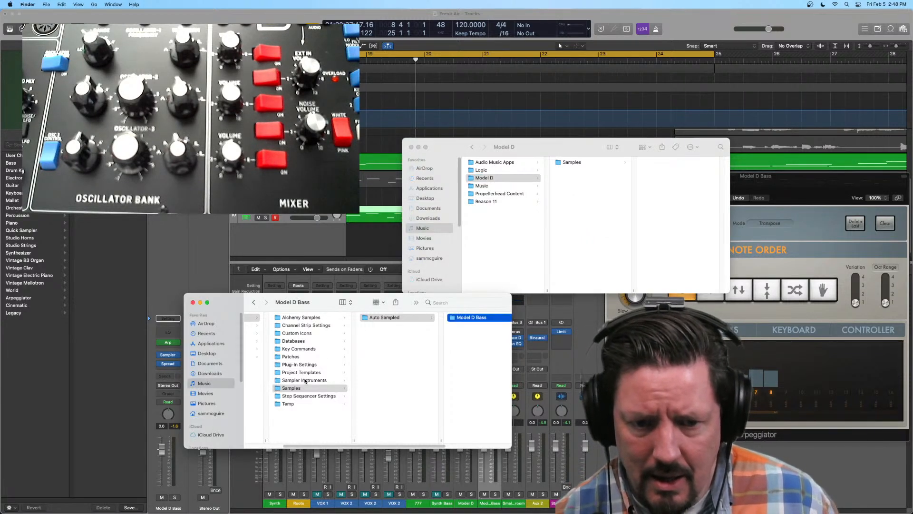
left_click(305, 380)
right_click(305, 381)
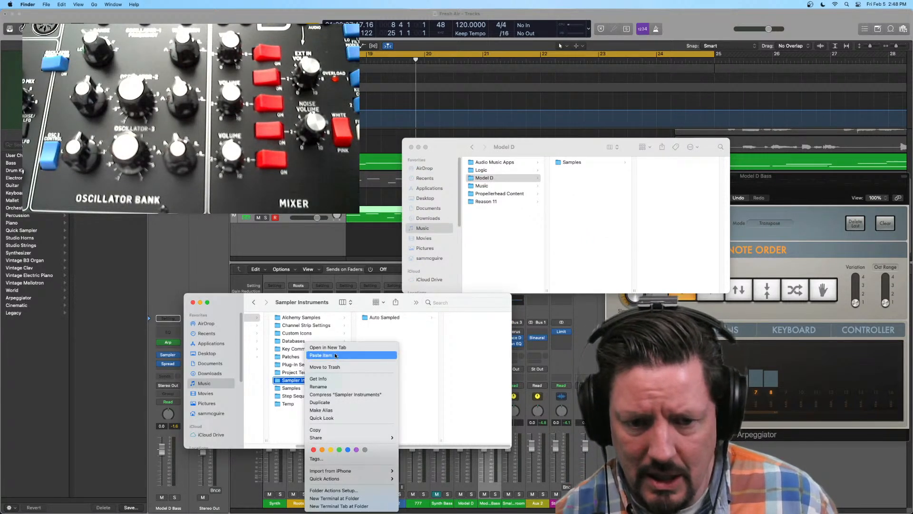
left_click(334, 430)
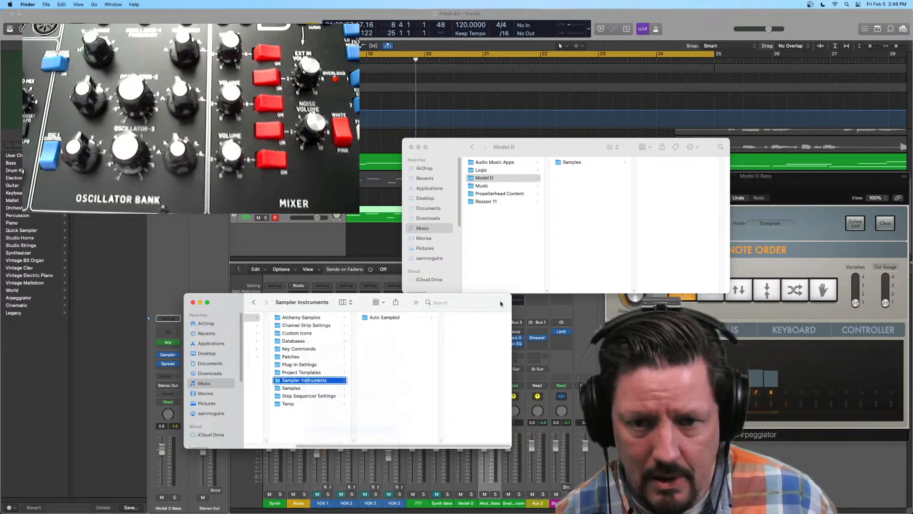
left_click(517, 178)
key("super+v")
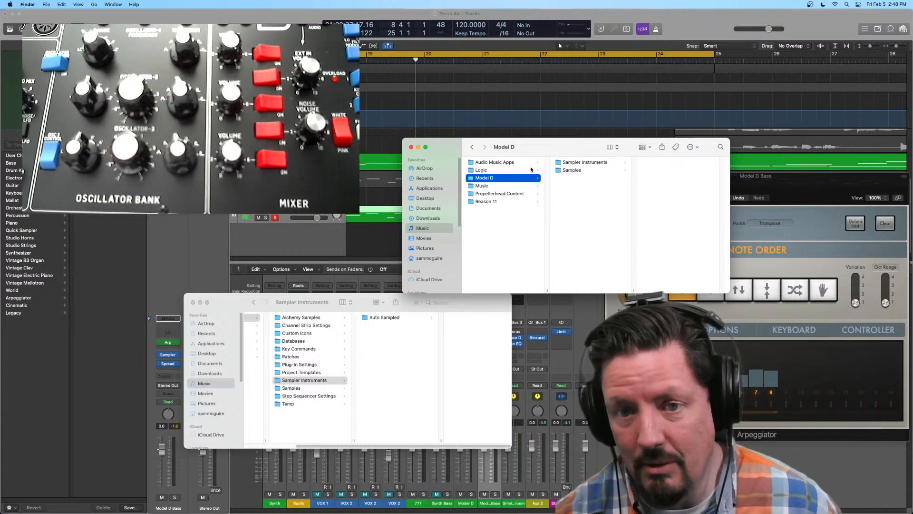
Compress the Model D folder into a zip archive and clear all Finder windows from the screen.
right_click(482, 180)
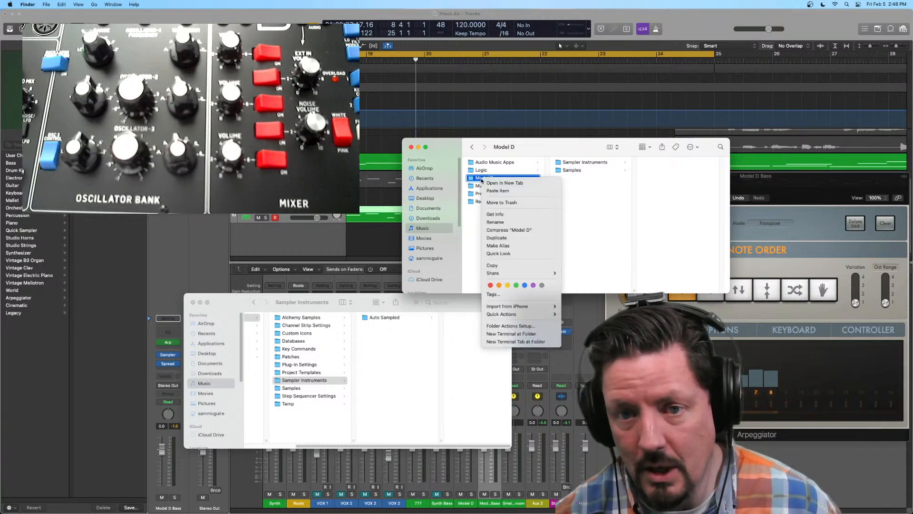
left_click(485, 230)
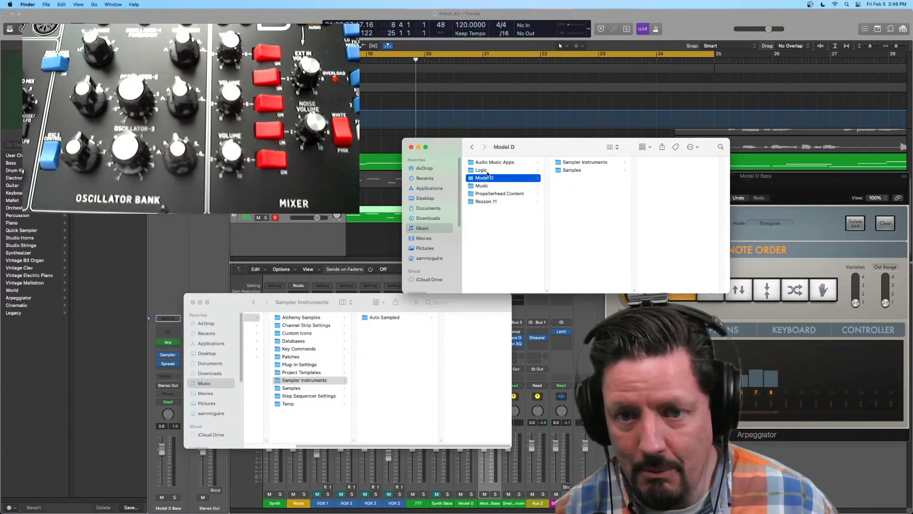
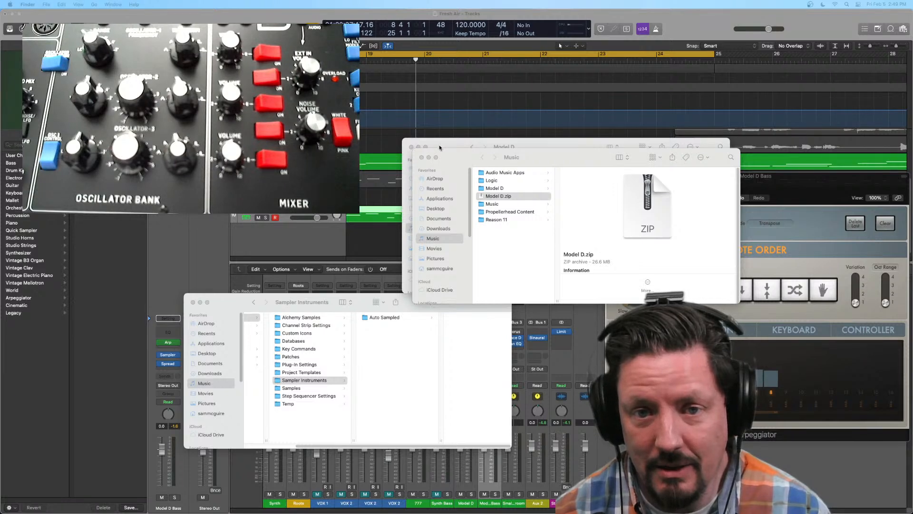
left_click(422, 157)
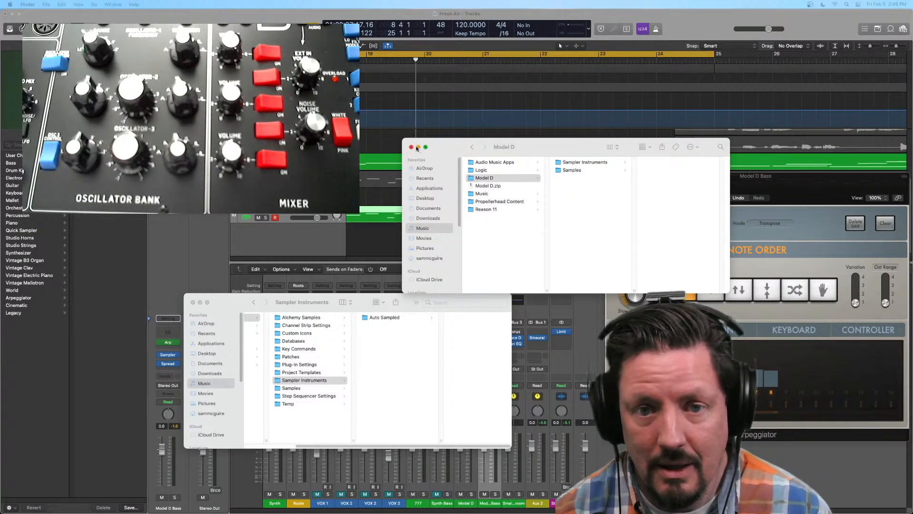
left_click(418, 147)
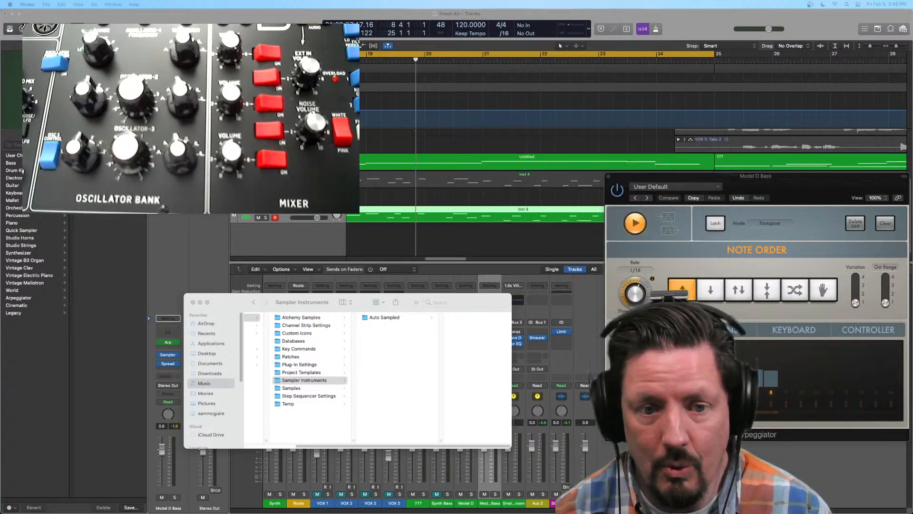
left_click(194, 302)
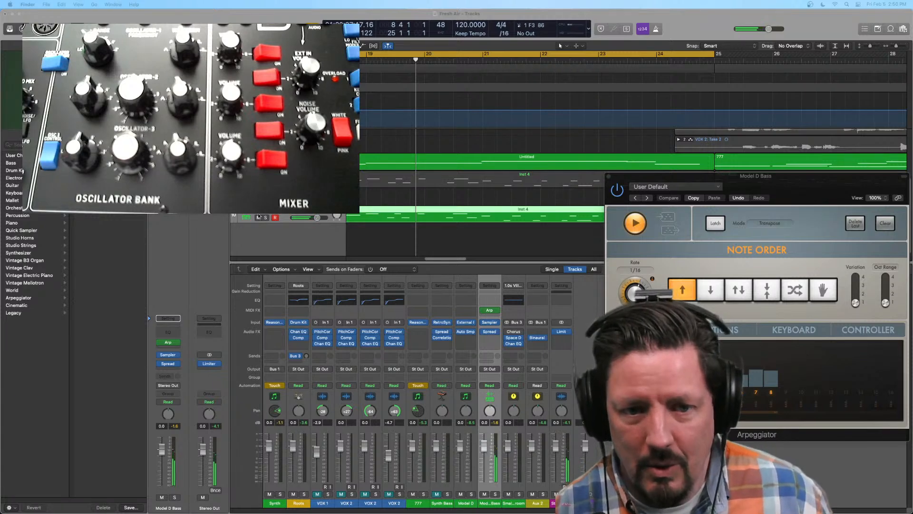
Bypass the Arpeggiator on the Model D Bass channel and open its Sampler instrument.
left_click(483, 310)
left_click(483, 311)
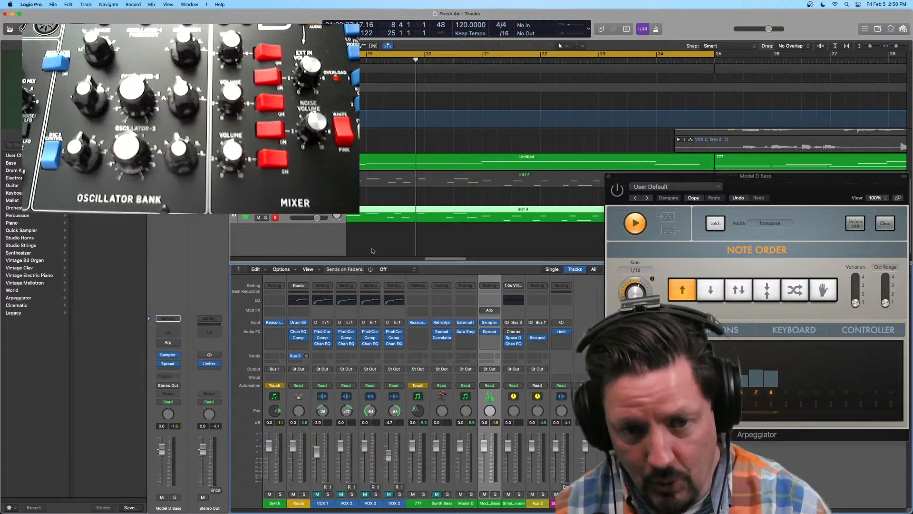
left_click(490, 324)
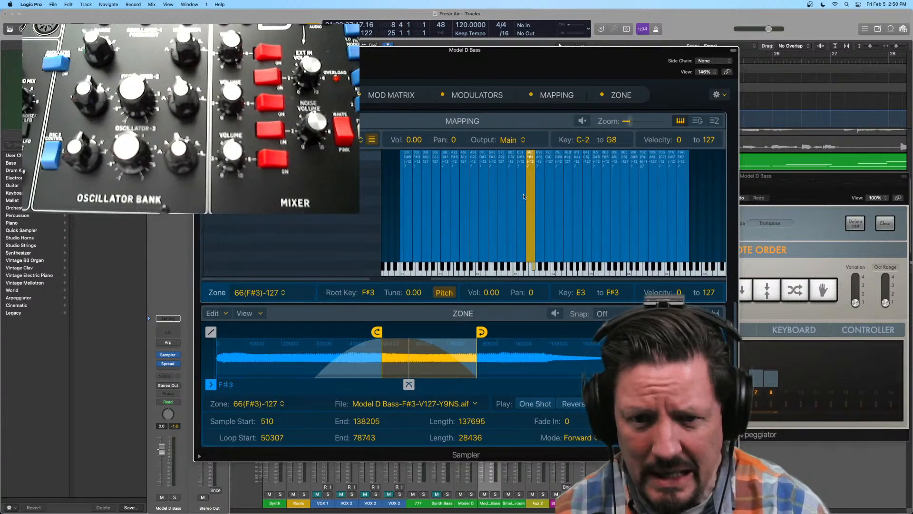
Retune all sample zones in the mapping and auto-loop them within their loop areas.
left_click_drag(705, 233, 742, 224)
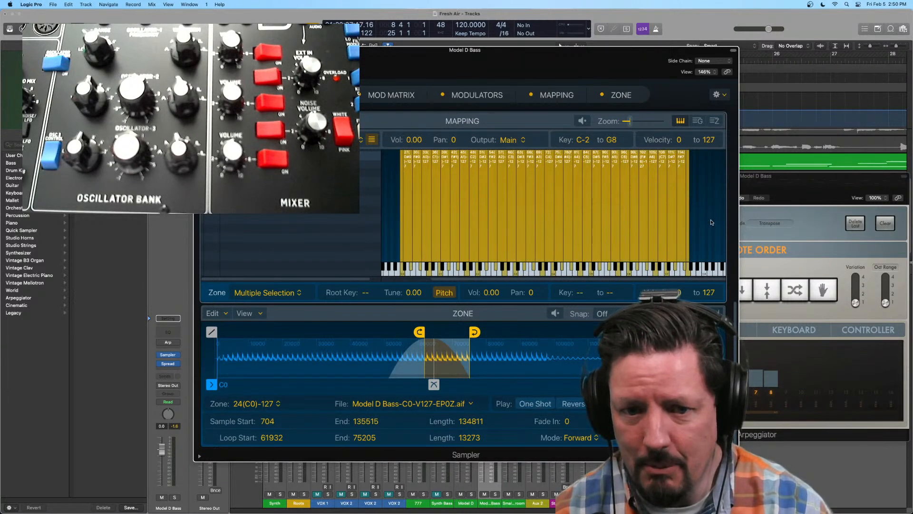
left_click(226, 313)
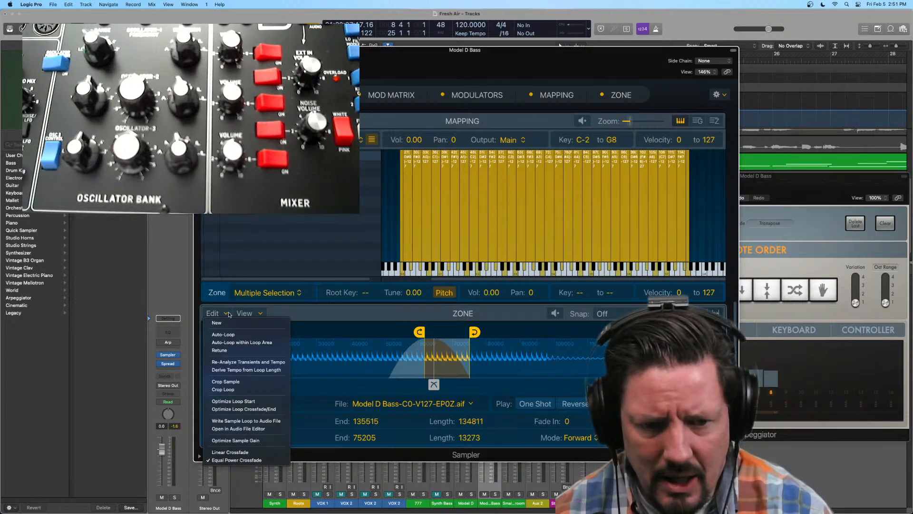
left_click(226, 350)
left_click(225, 314)
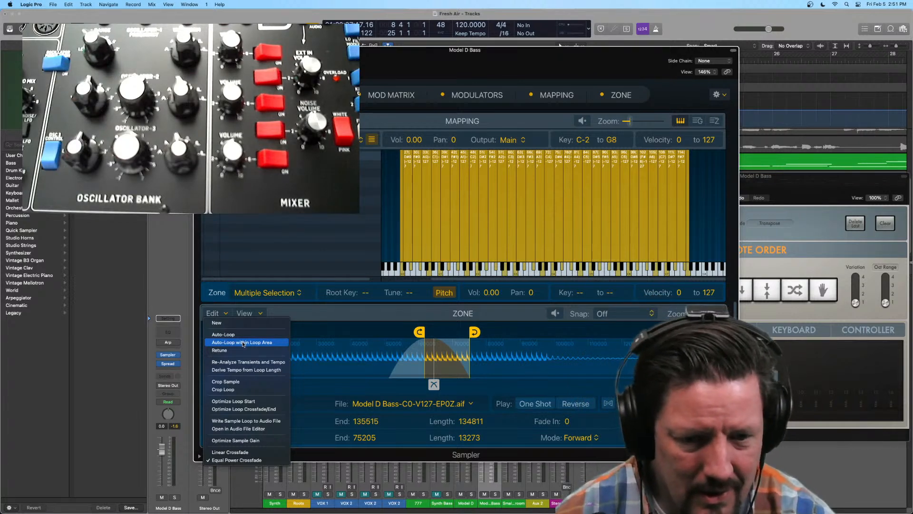
left_click(243, 343)
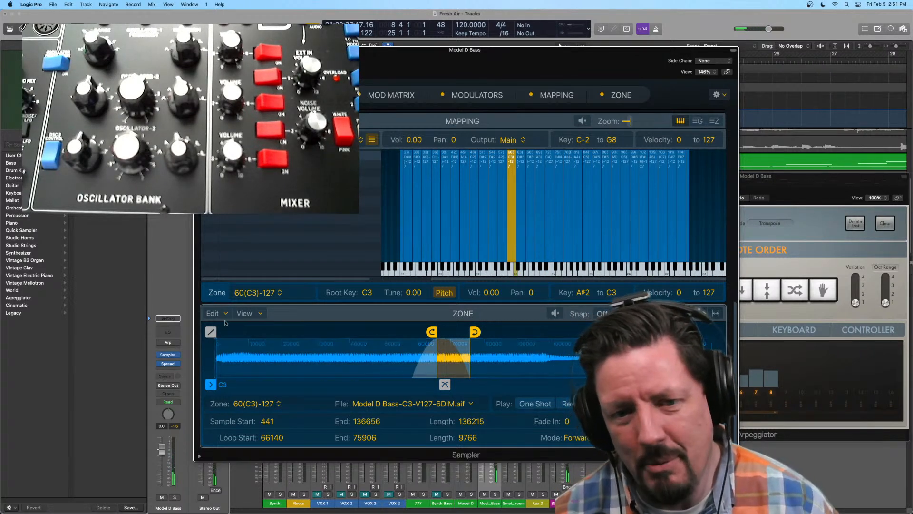
Run Auto-Loop on all sample zones of the Model D Bass instrument.
left_click_drag(383, 209, 699, 212)
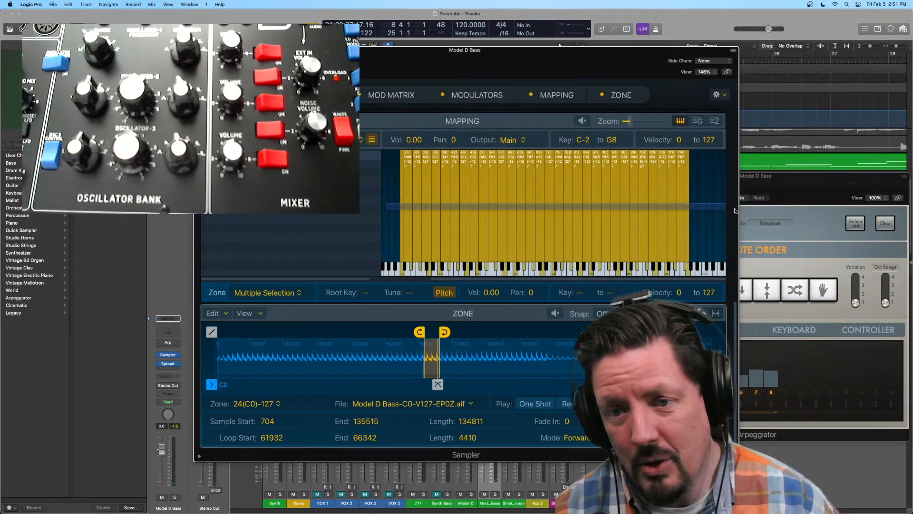
left_click(222, 313)
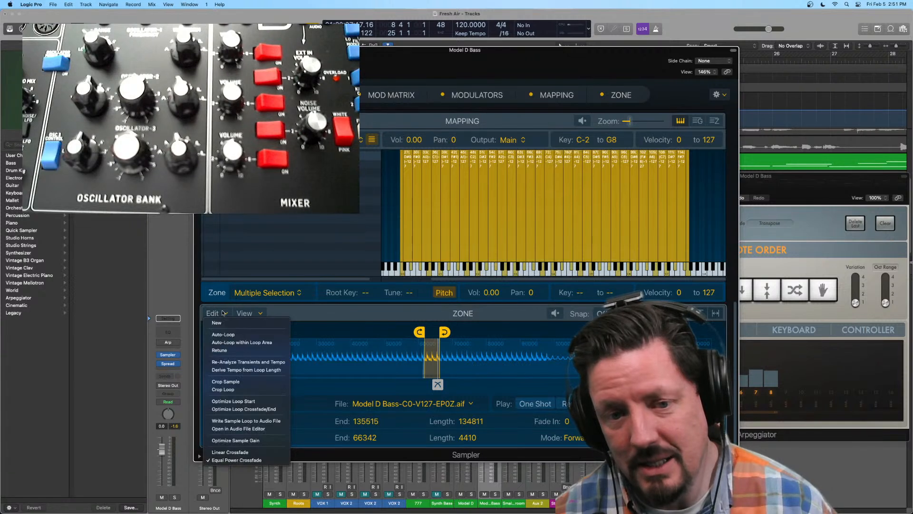
left_click(233, 335)
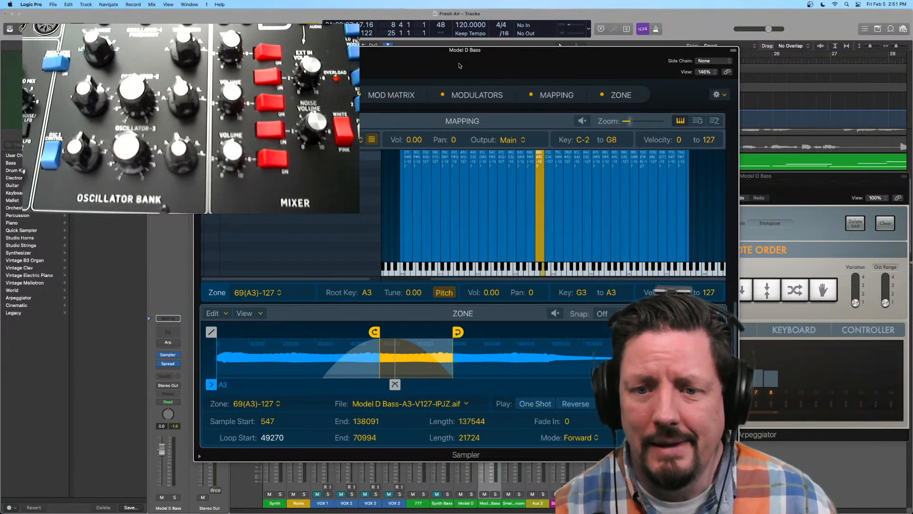
Move the Sampler window clear of the camera overlay and optimize the loop crossfade and end for all zones.
left_click_drag(460, 66, 611, 99)
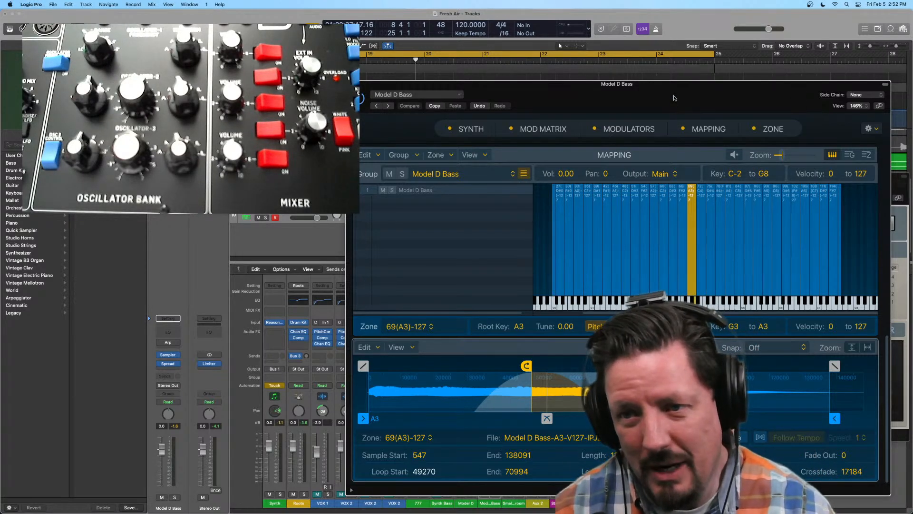
left_click_drag(675, 98, 680, 101)
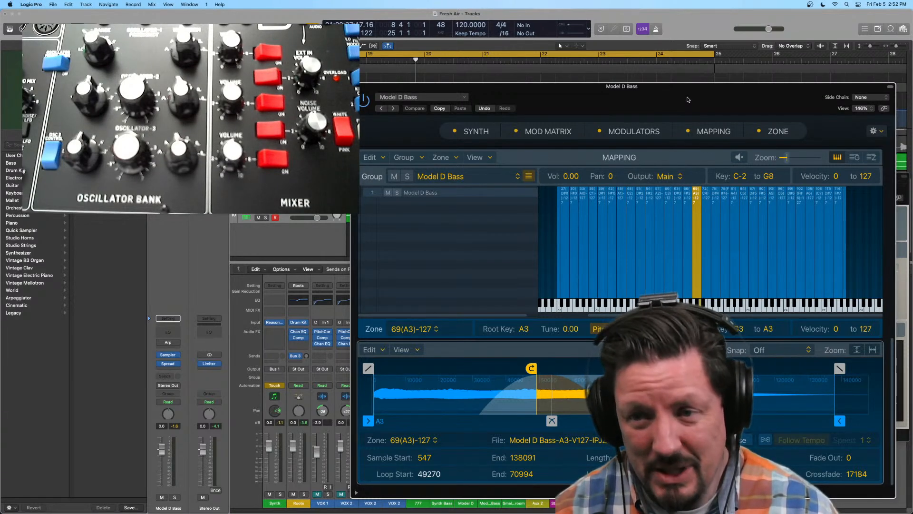
mouse_move(687, 100)
left_mouse_down()
mouse_move(689, 89)
mouse_move(690, 102)
left_mouse_up()
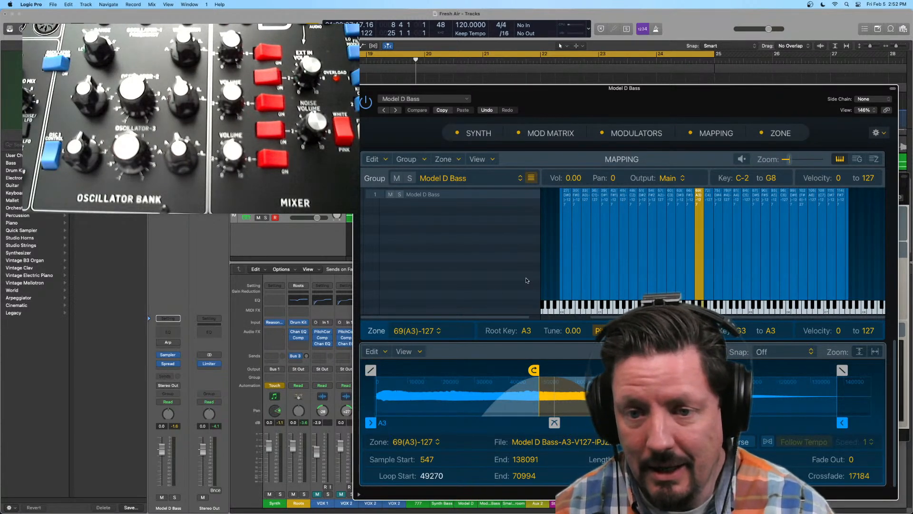
key("super+a")
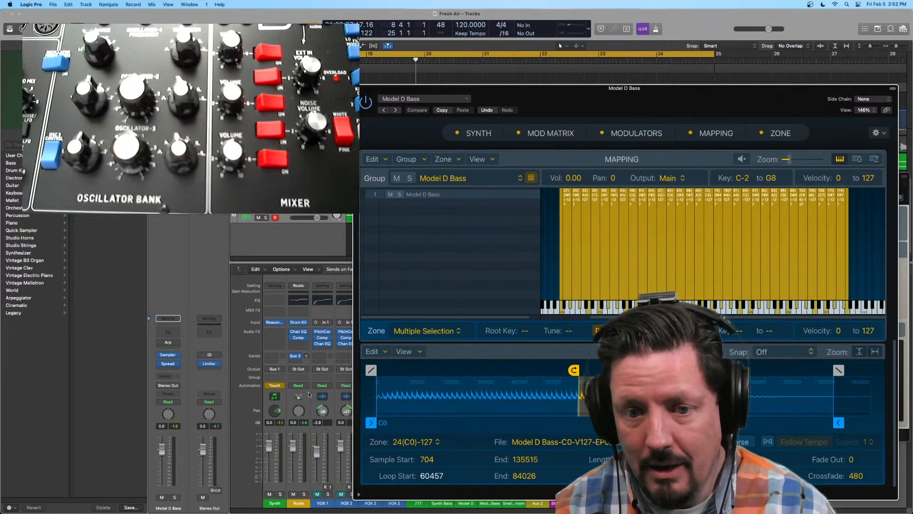
left_click(373, 351)
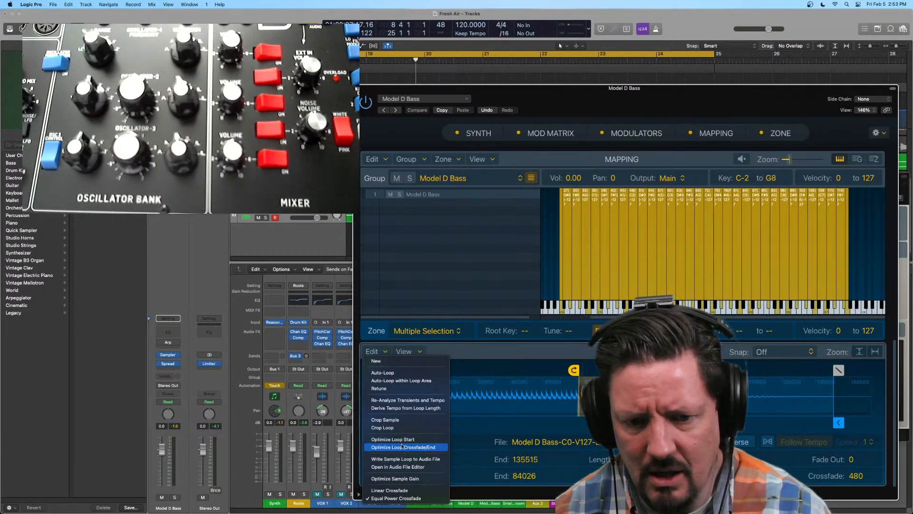
left_click(399, 447)
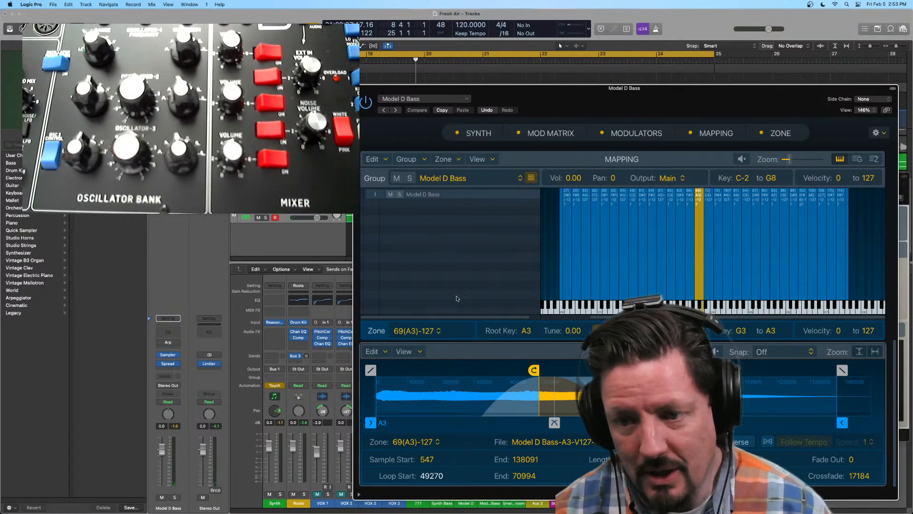
Try to switch all sample zones to a linear crossfade.
key("cmd+a")
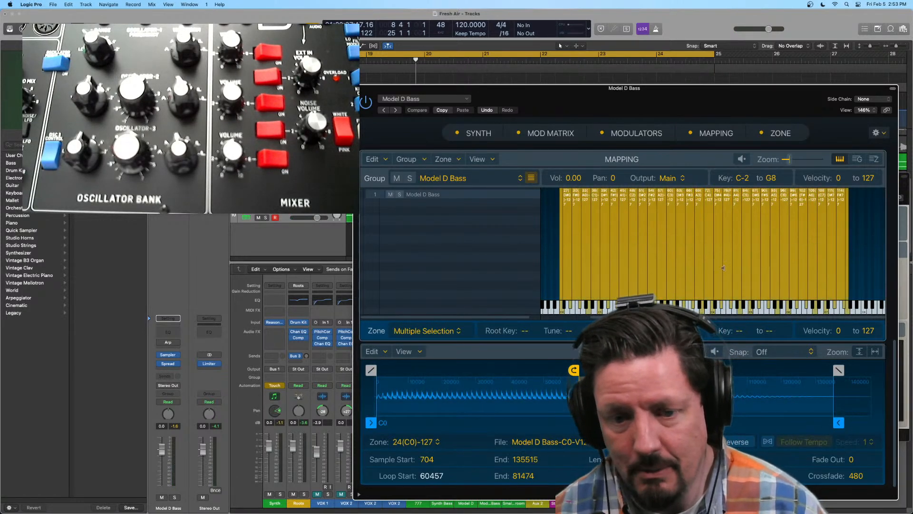
left_click(376, 351)
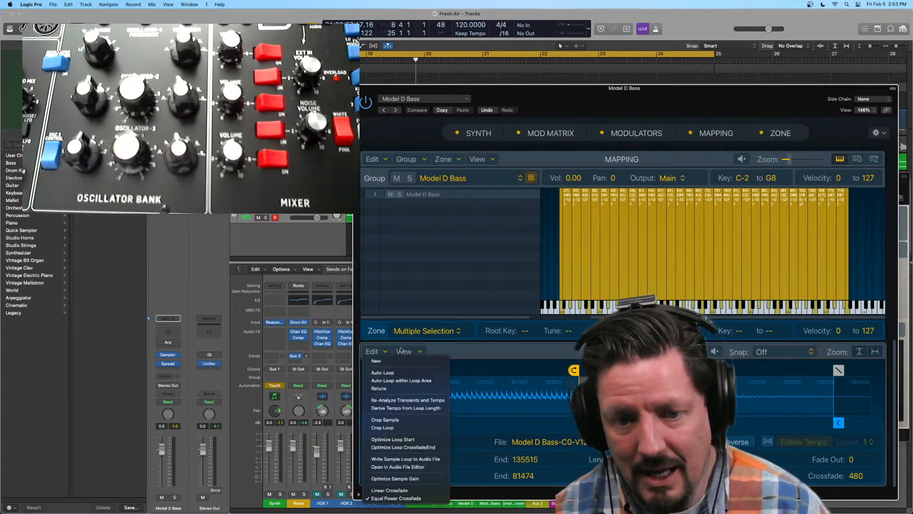
left_click(402, 351)
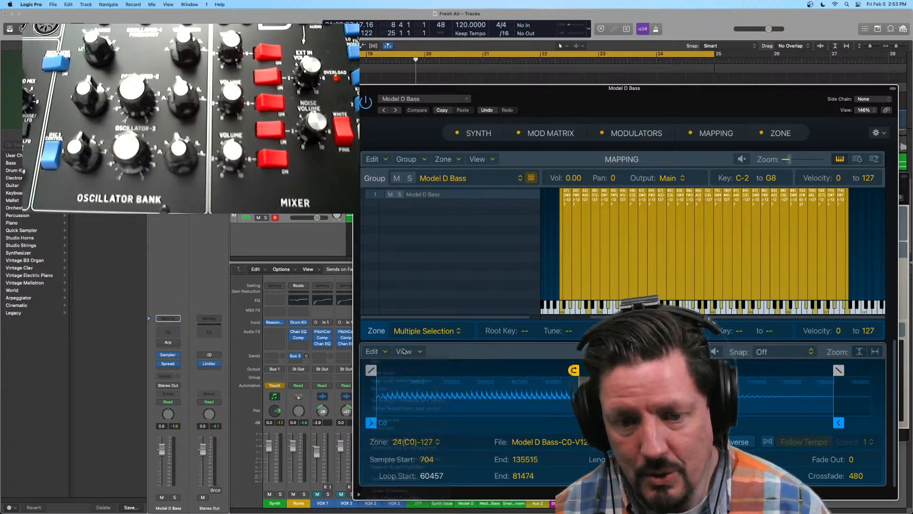
left_click(380, 352)
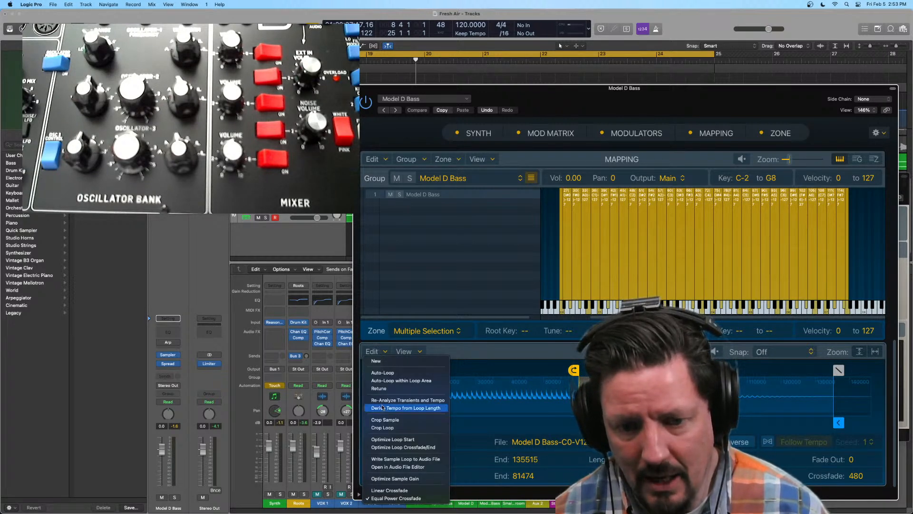
left_click(402, 491)
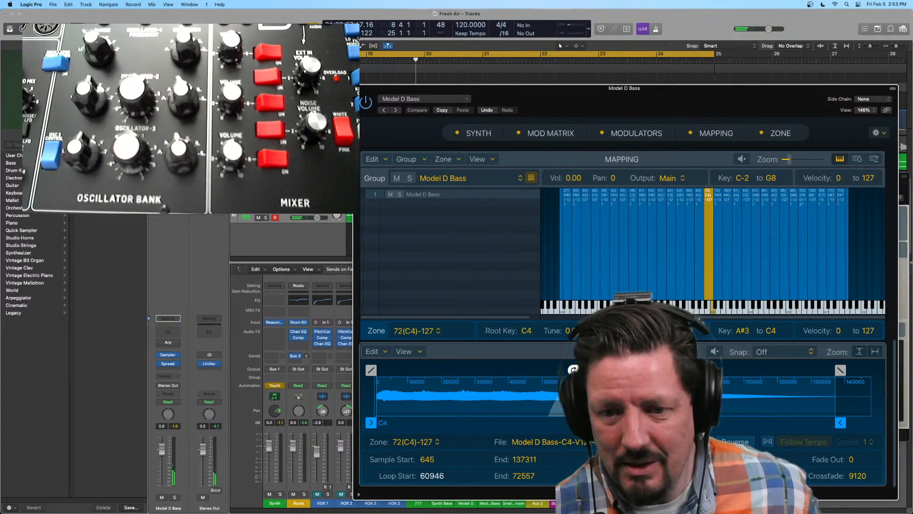
Set the C4 zone's loop start to 38640 and move its loop end to about 61750.
left_click_drag(574, 370, 498, 370)
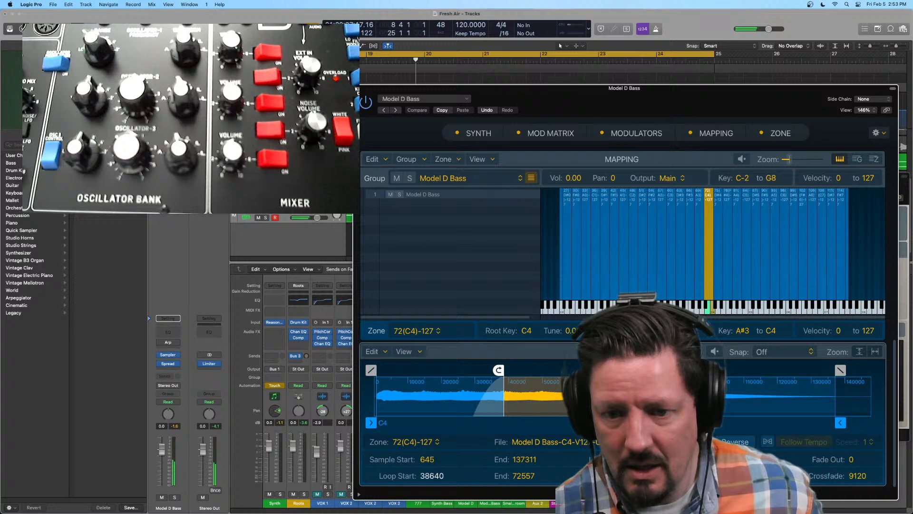
left_click_drag(623, 370, 587, 370)
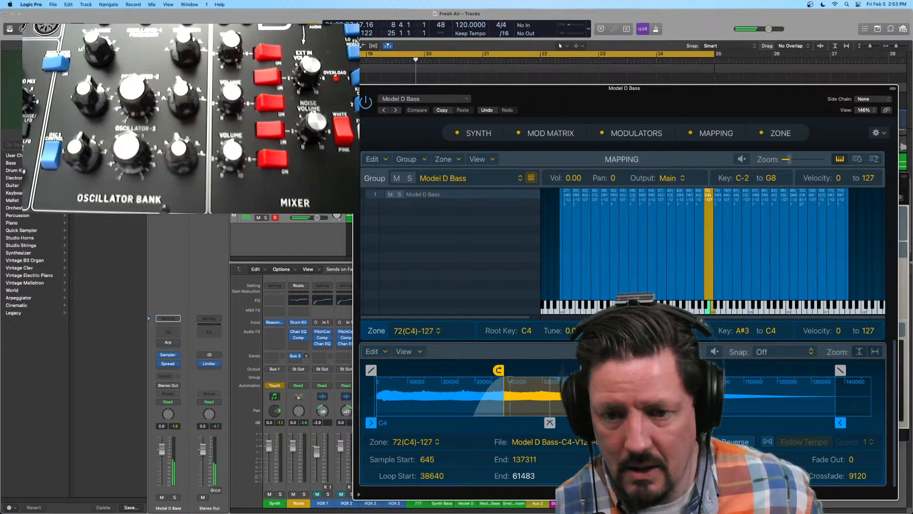
left_click_drag(586, 370, 586, 370)
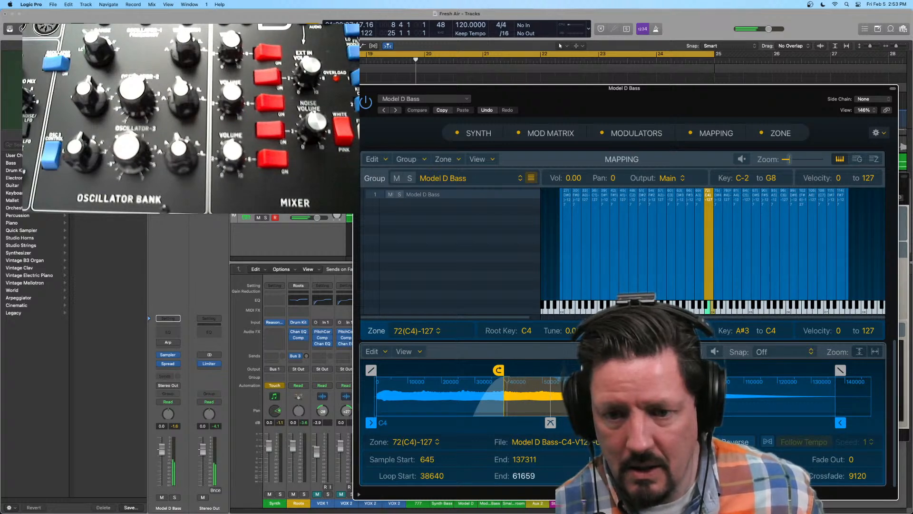
Optimize the C4 zone's loop crossfade and end, set its crossfade to 7812, and close the Sampler window.
left_click(366, 352)
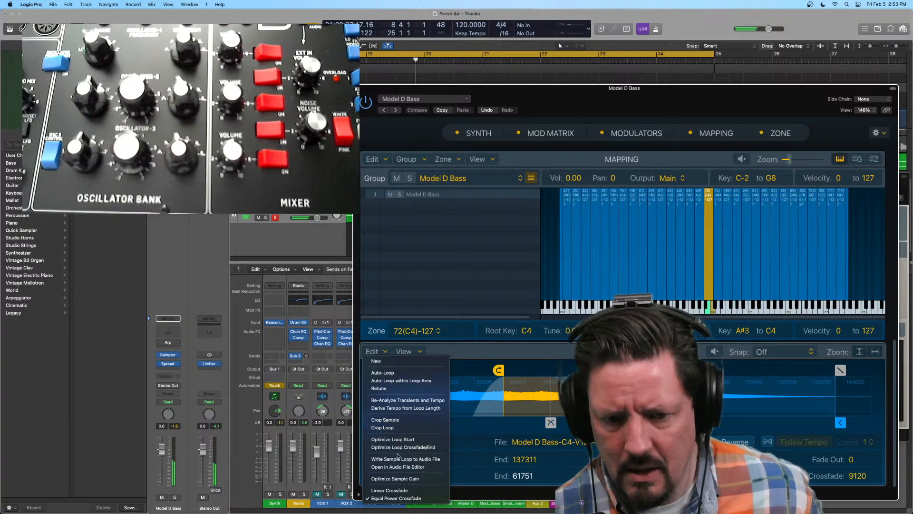
left_click(403, 447)
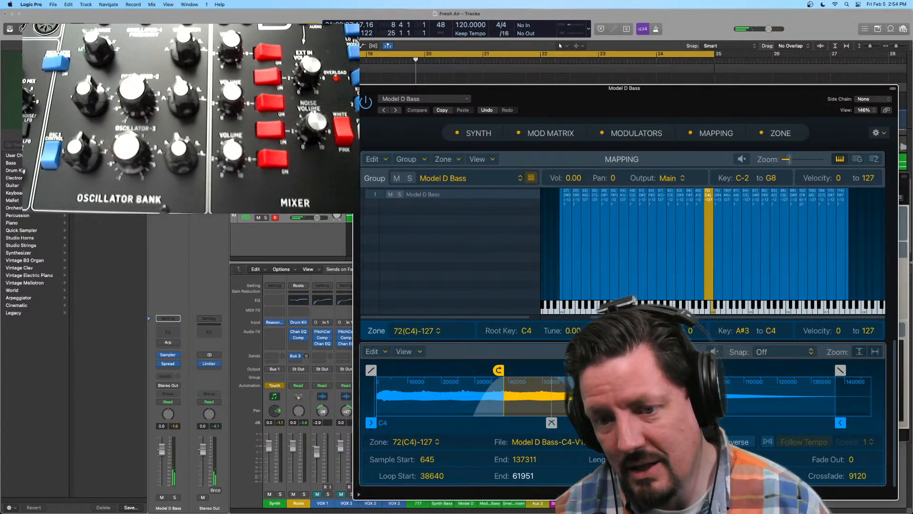
mouse_move(551, 423)
left_mouse_down()
mouse_move(533, 422)
mouse_move(560, 421)
mouse_move(551, 420)
left_mouse_up()
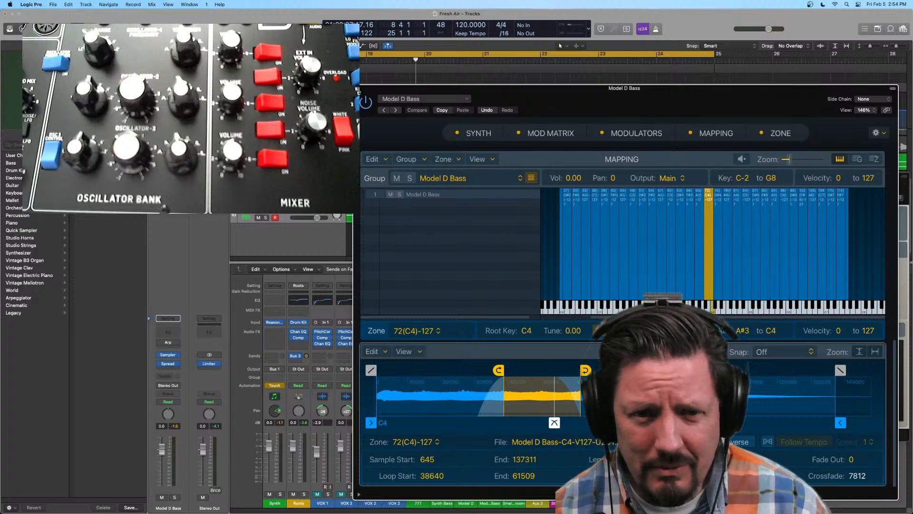
left_click(357, 89)
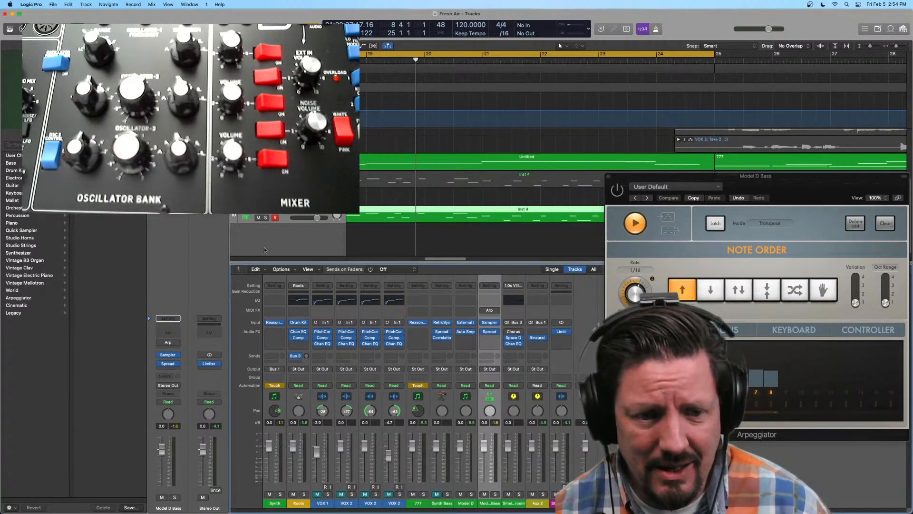
Add a new software instrument track below Model D Bass and load Alchemy in stereo on it.
double_click(277, 237)
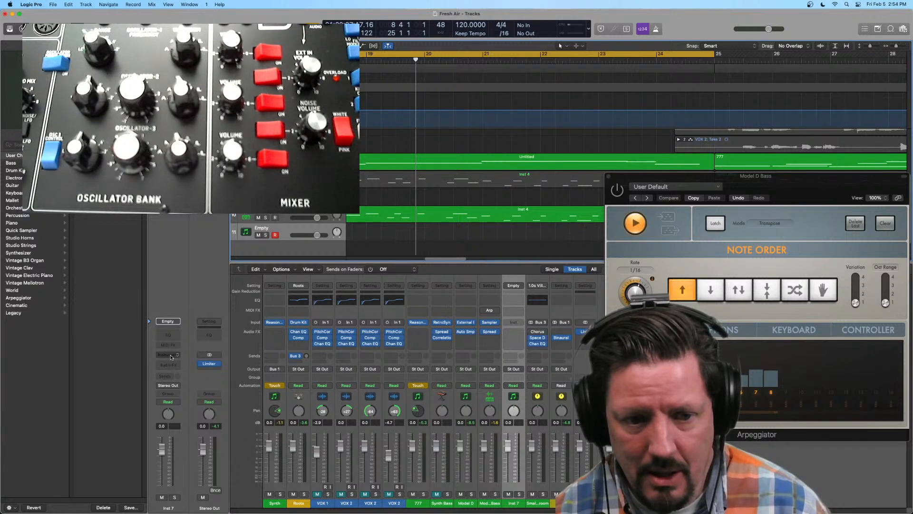
left_click(168, 354)
mouse_move(190, 378)
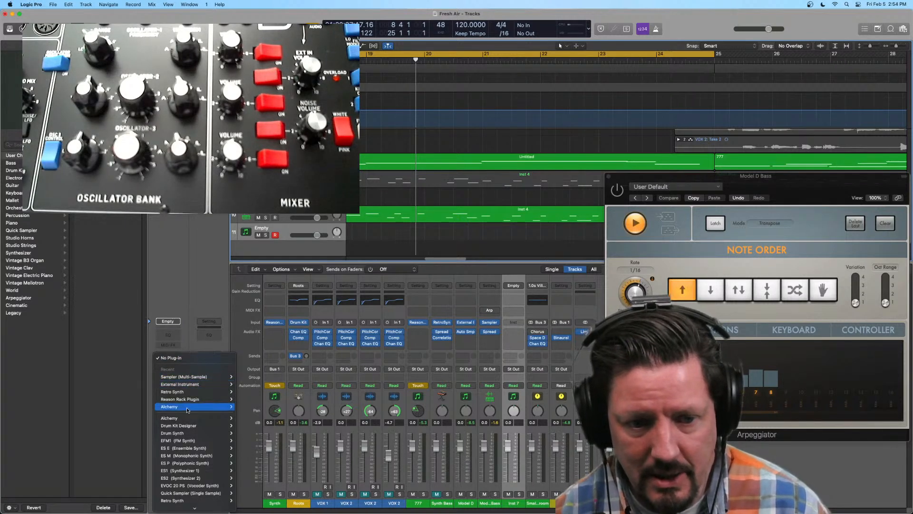
mouse_move(209, 420)
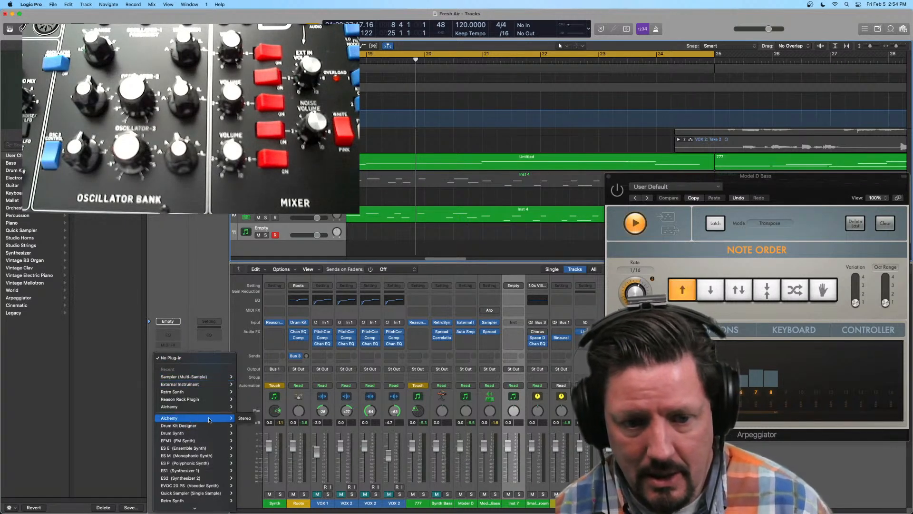
left_click(245, 418)
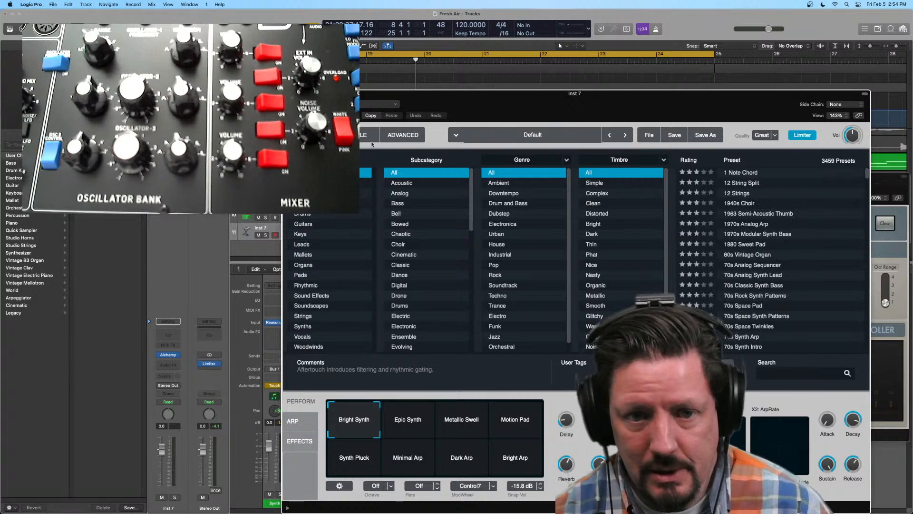
Switch Alchemy to its advanced view and initialize the preset.
left_click(403, 135)
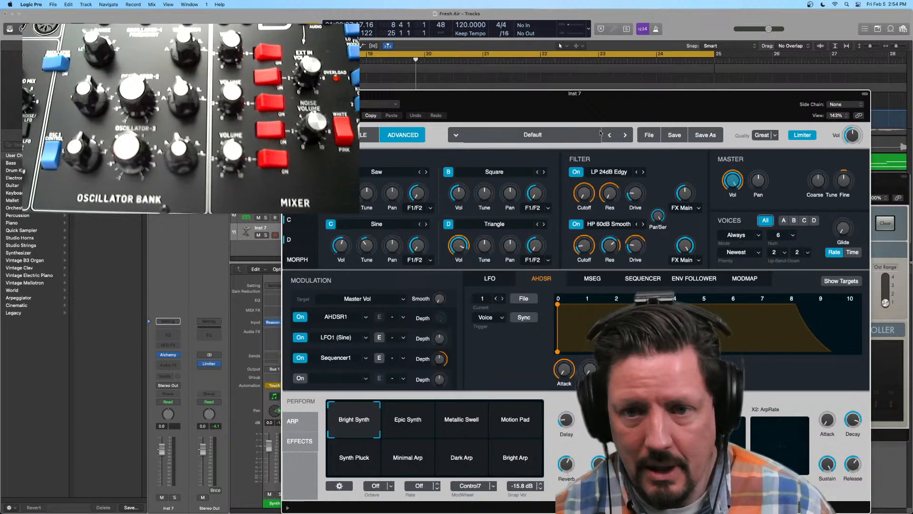
left_click(656, 138)
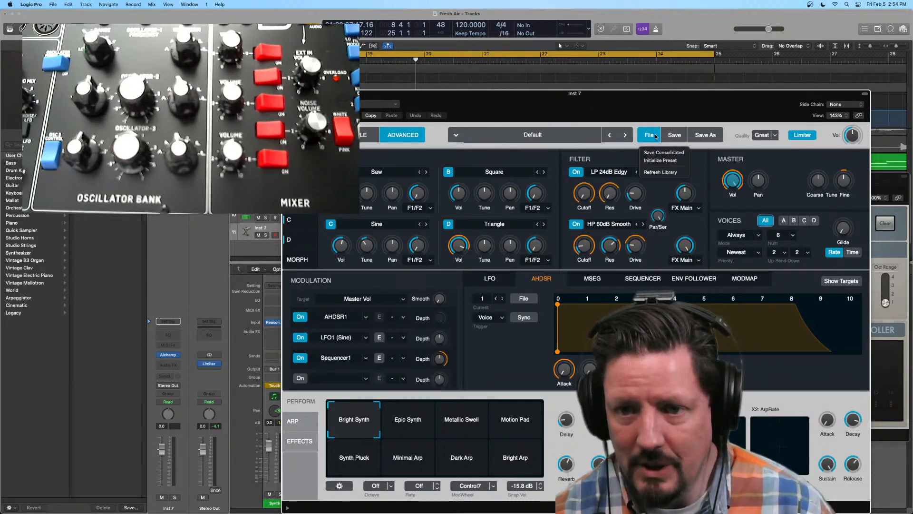
left_click(664, 159)
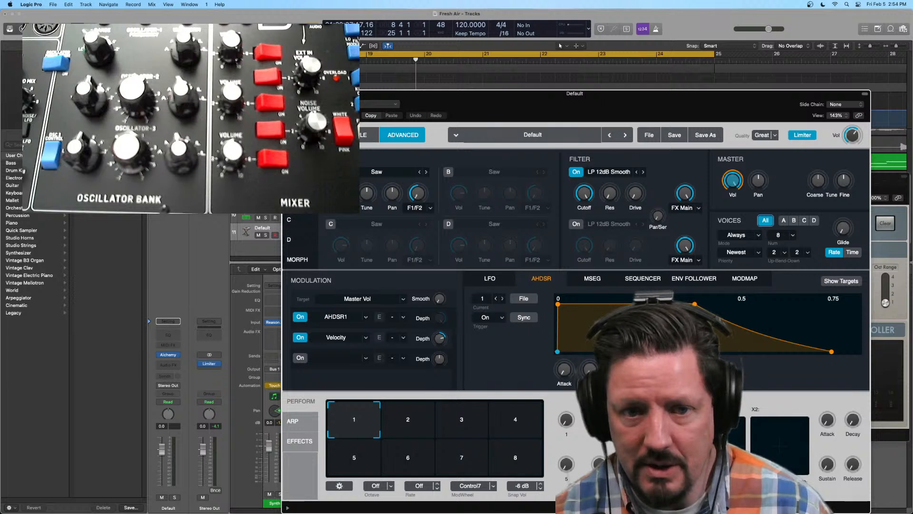
Open source A's audio import browser and select Model D Bass.exs in Sampler Instruments > Auto Sampled.
left_click(365, 172)
left_click(365, 171)
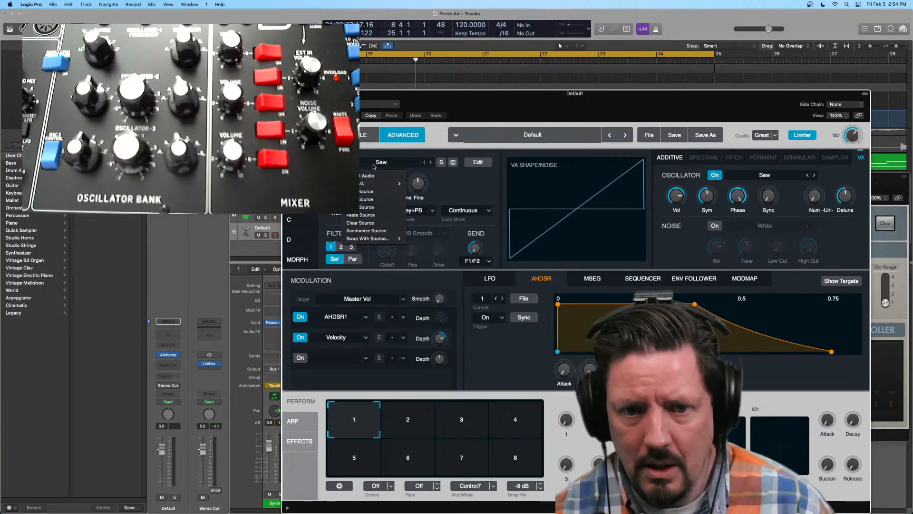
left_click(368, 175)
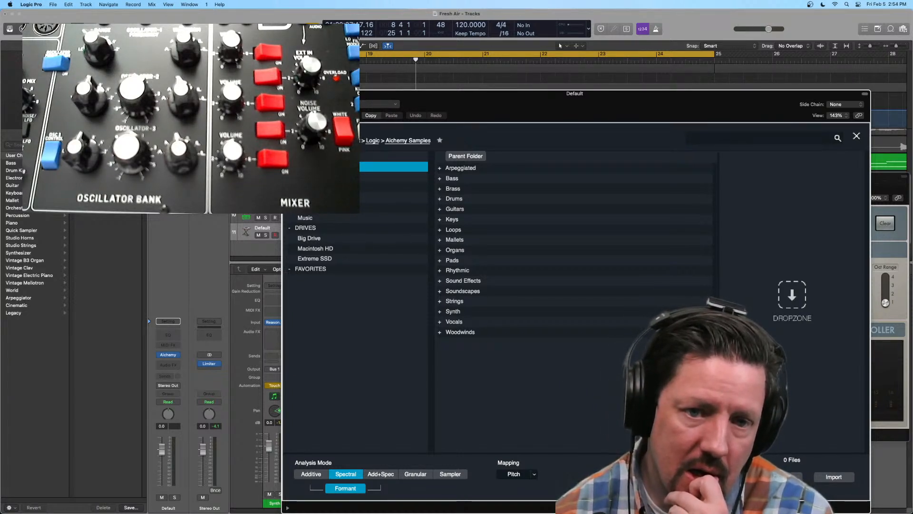
left_click(311, 219)
double_click(513, 169)
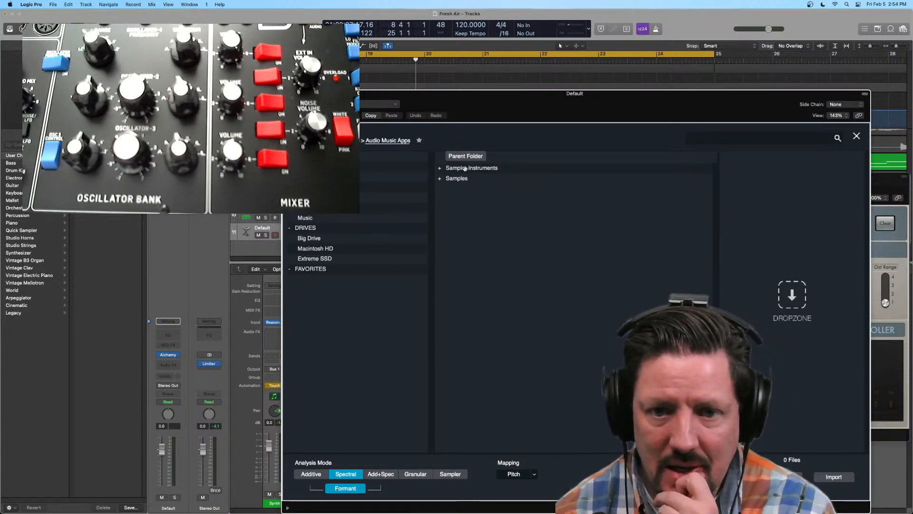
double_click(501, 169)
double_click(470, 169)
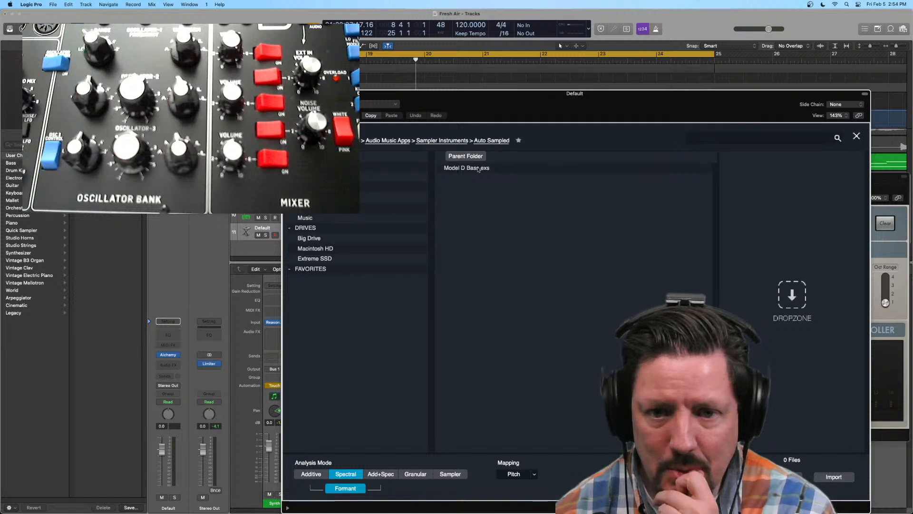
left_click(472, 170)
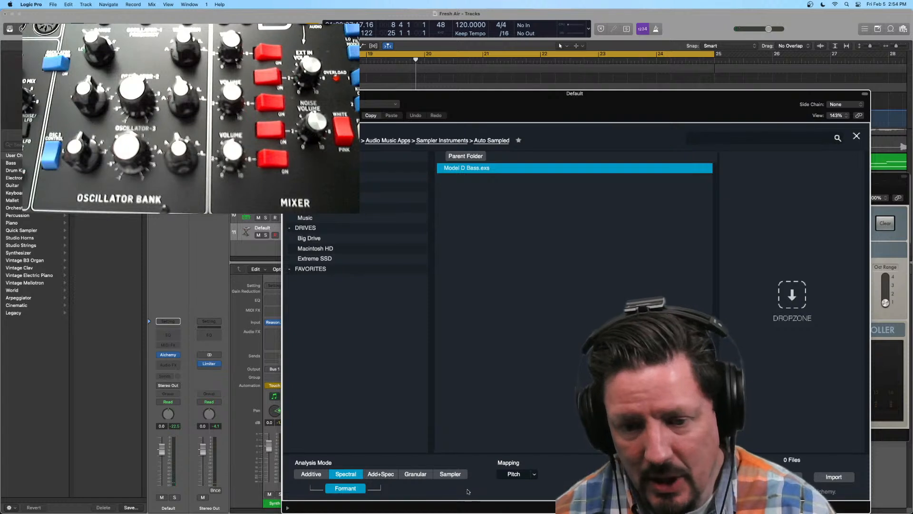
Set the analysis mode to Add+Spec and import the selected Model D Bass instrument into source A.
left_click(457, 478)
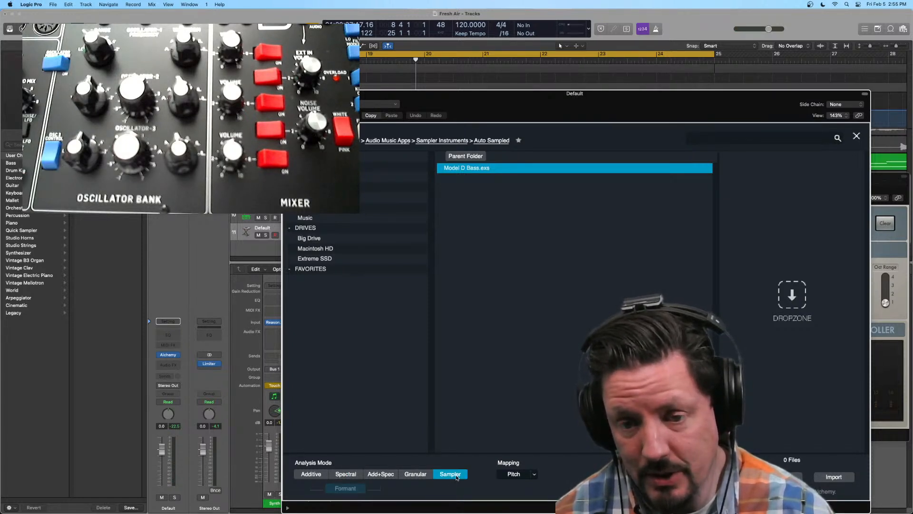
left_click(334, 478)
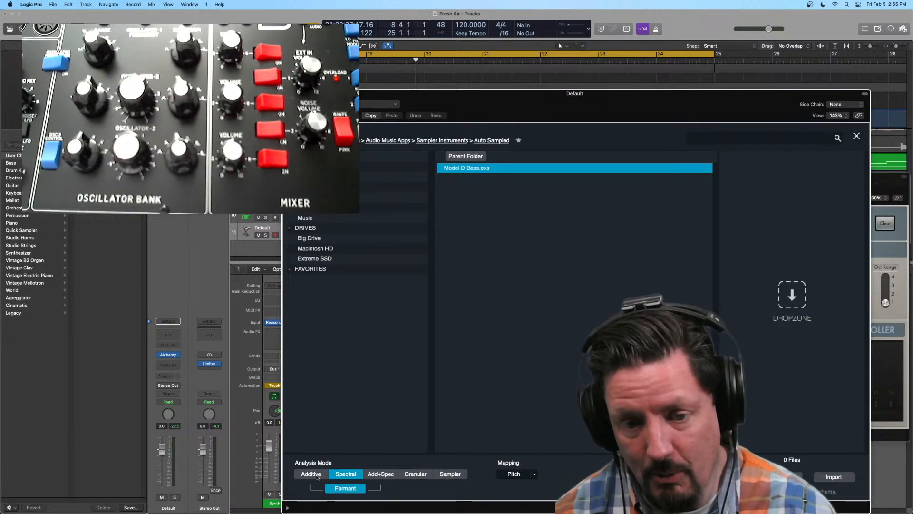
left_click(317, 478)
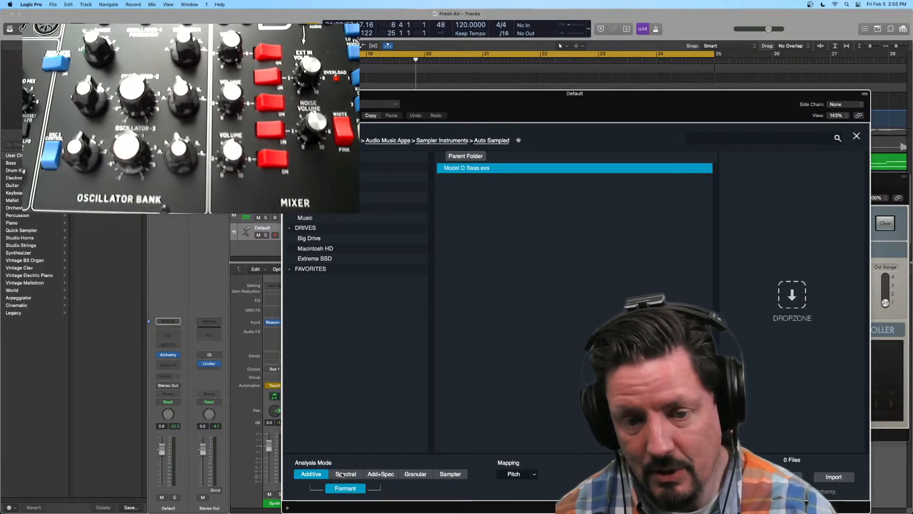
left_click(342, 475)
left_click(379, 475)
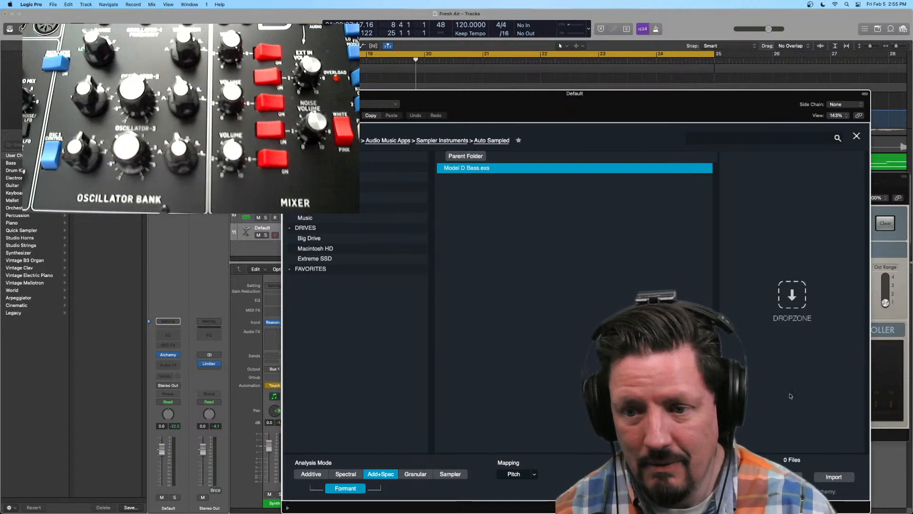
left_click(838, 478)
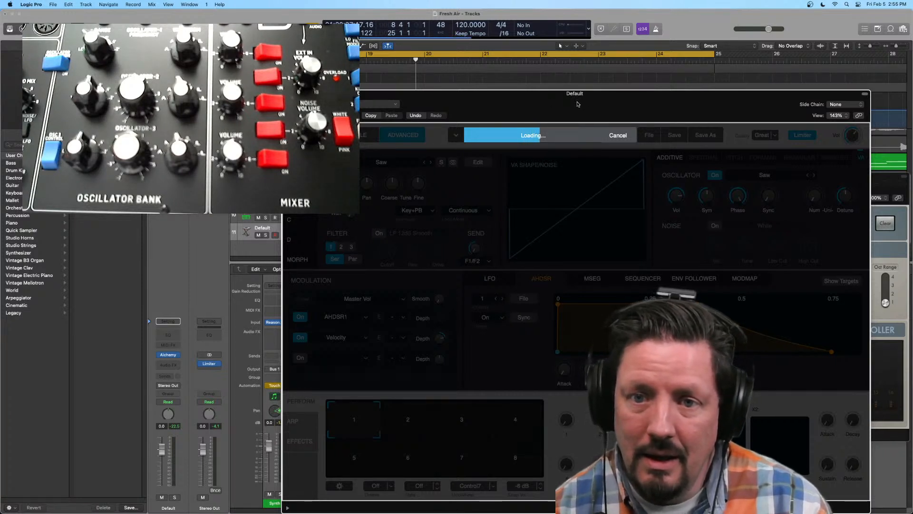
left_click_drag(577, 104, 573, 81)
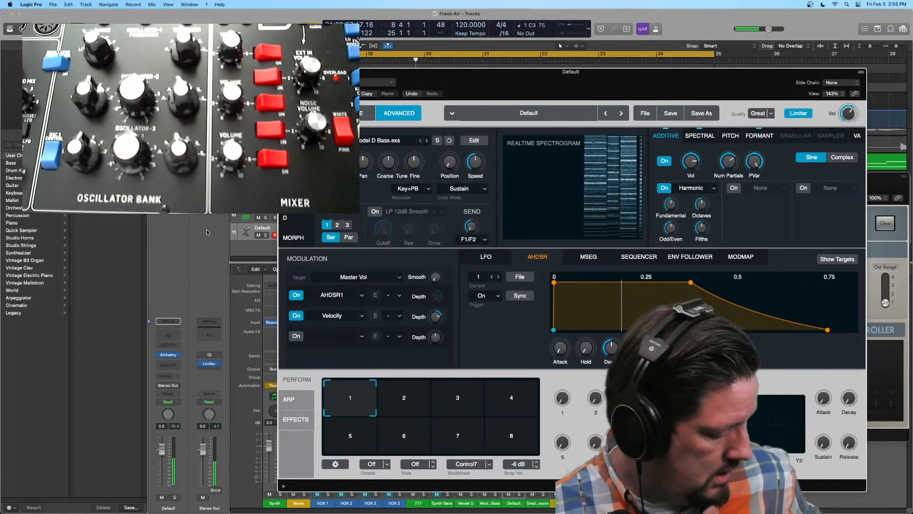
Turn off source A's additive element, raise its spectral volume, and set the spectral resynthesis to Pitch.
left_click(664, 161)
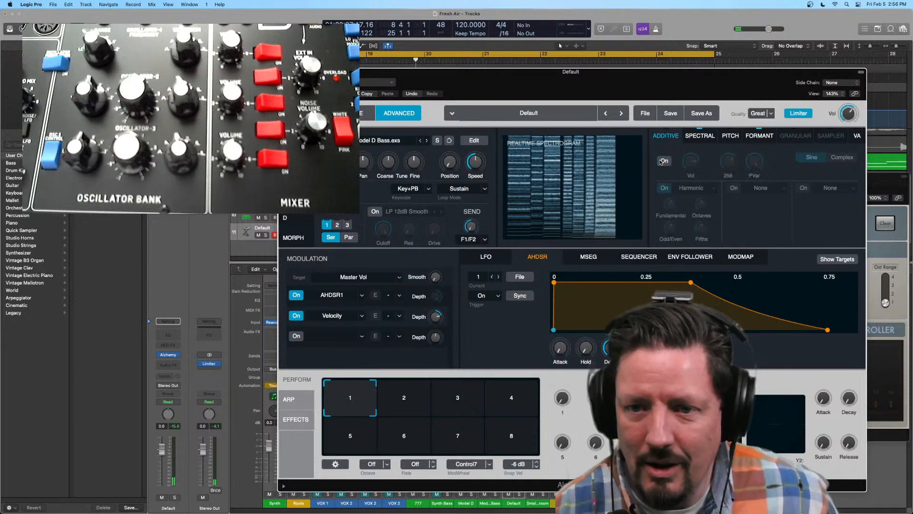
left_click(704, 137)
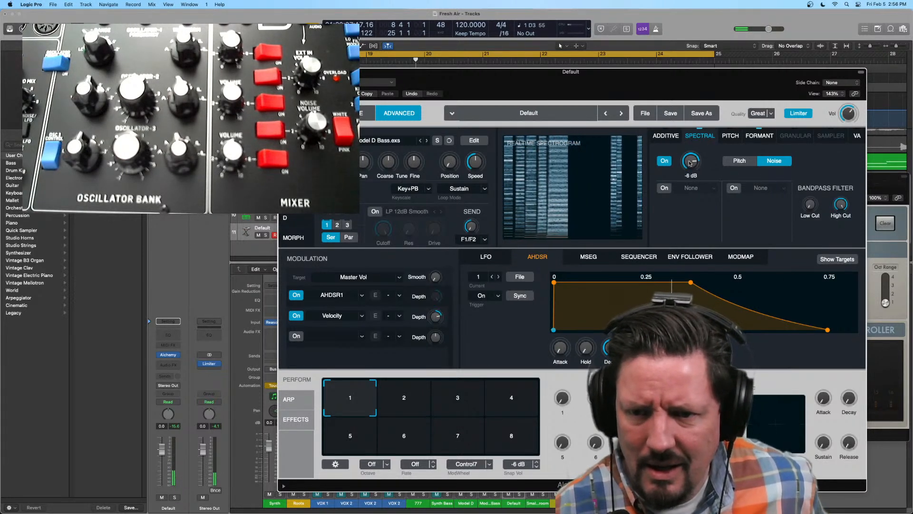
left_click_drag(692, 162, 693, 155)
left_click(751, 164)
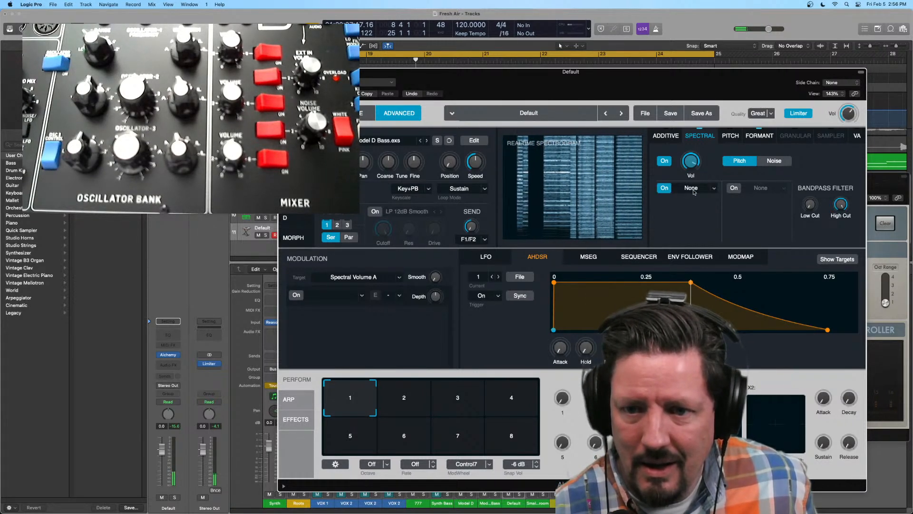
Apply the Bloom spectral effect to source A, with the mix at about 27% and the threshold at -43 dB.
left_click(695, 189)
left_click(692, 210)
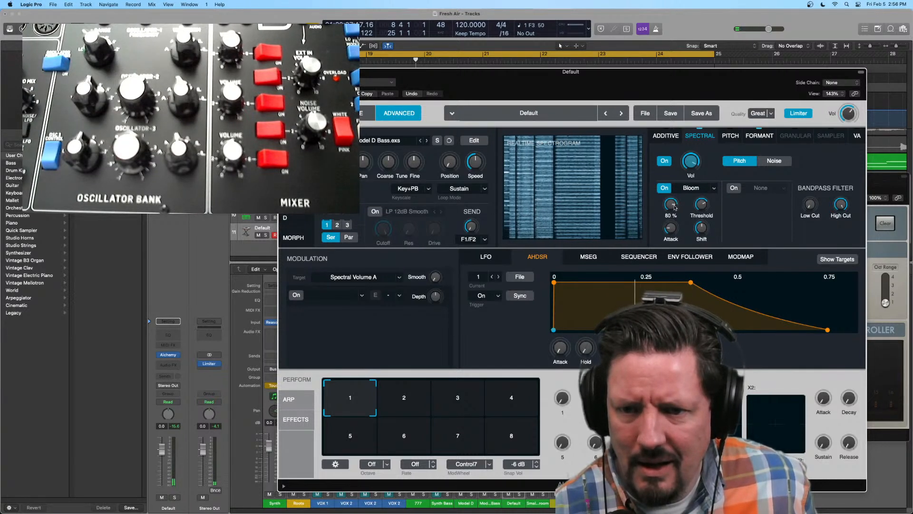
left_click(672, 204)
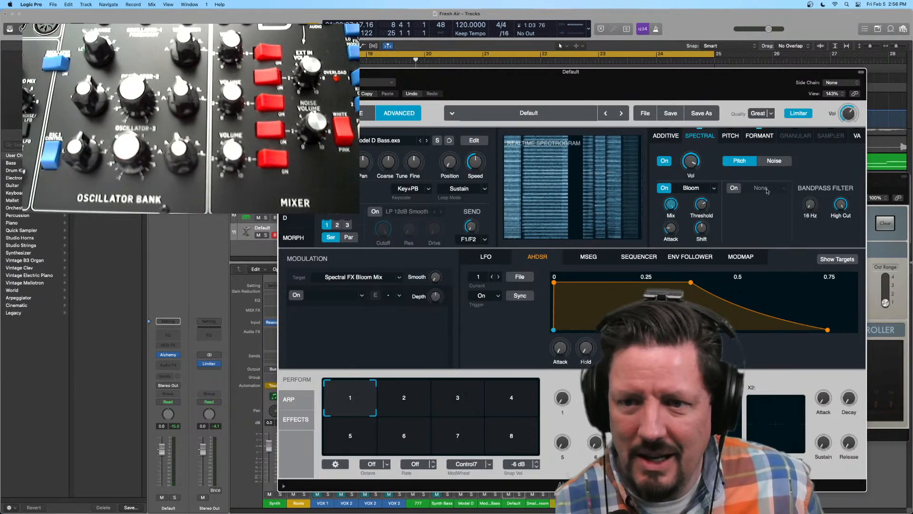
left_click(837, 204)
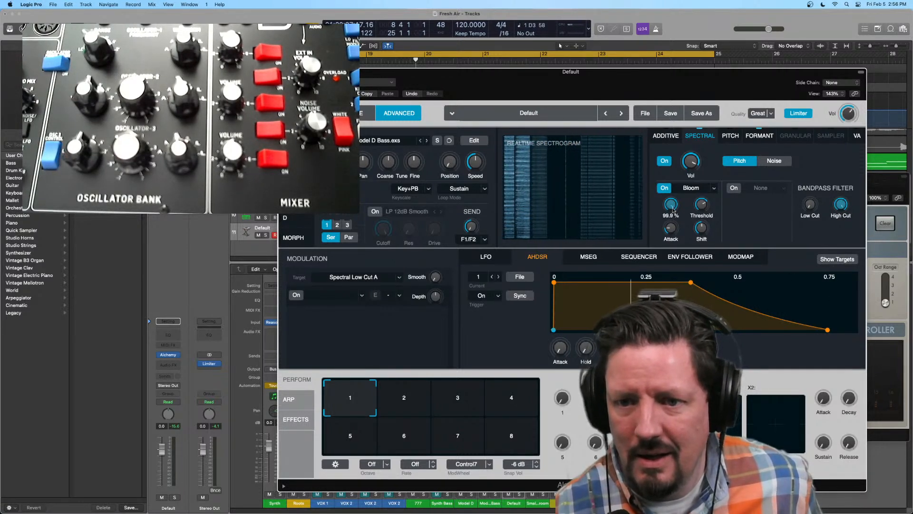
left_click(670, 205)
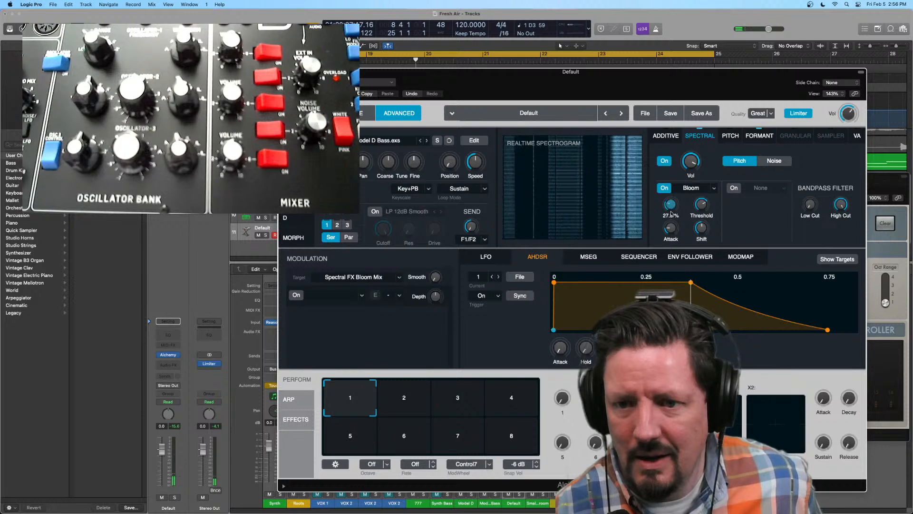
left_click_drag(705, 205, 703, 222)
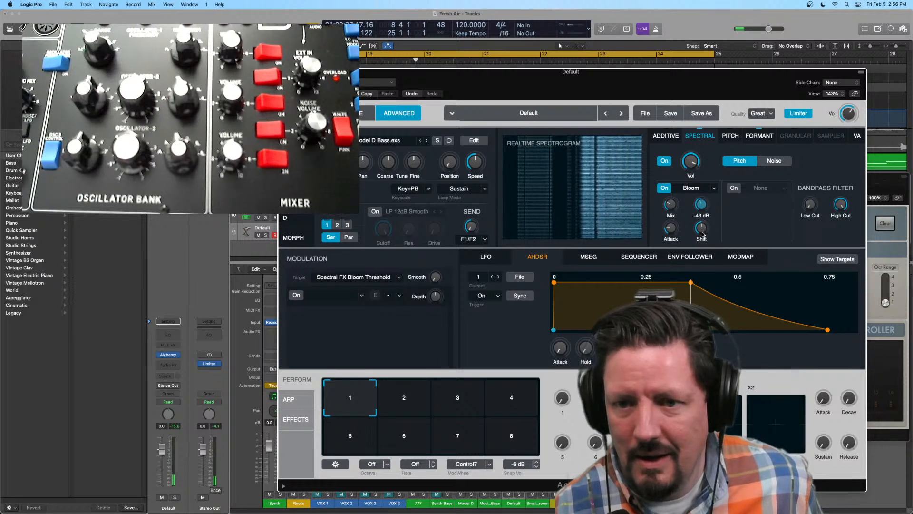
Switch source A from spectral to additive, raise the additive volume to about -1.54 dB, and adjust the Harmonic effect's balance.
left_click(665, 161)
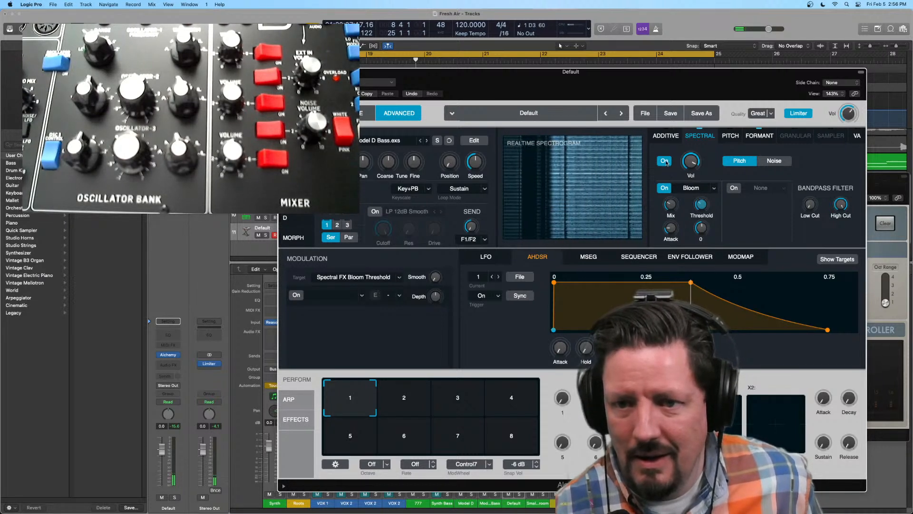
left_click(672, 137)
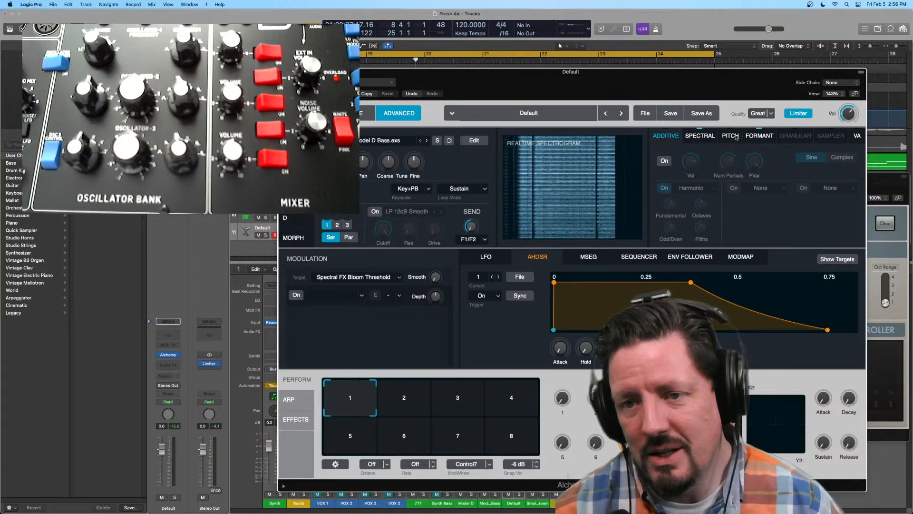
left_click(663, 161)
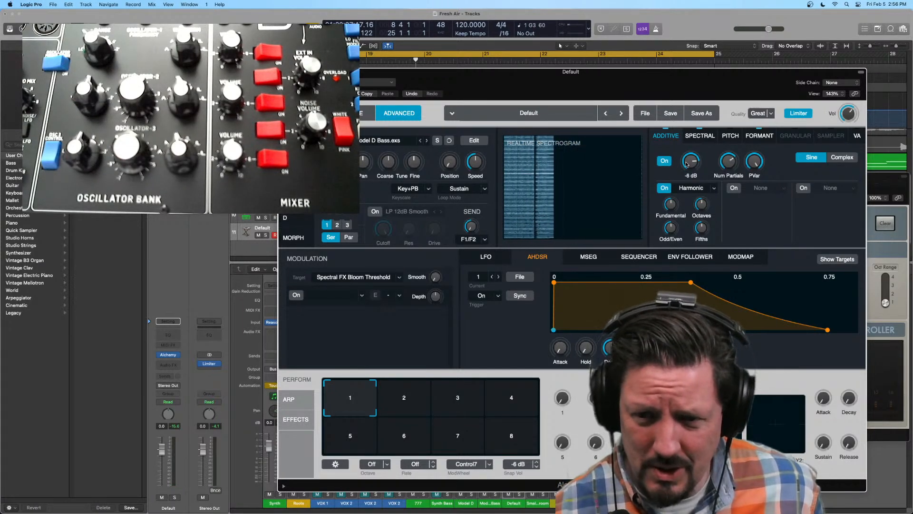
left_click_drag(690, 166, 733, 133)
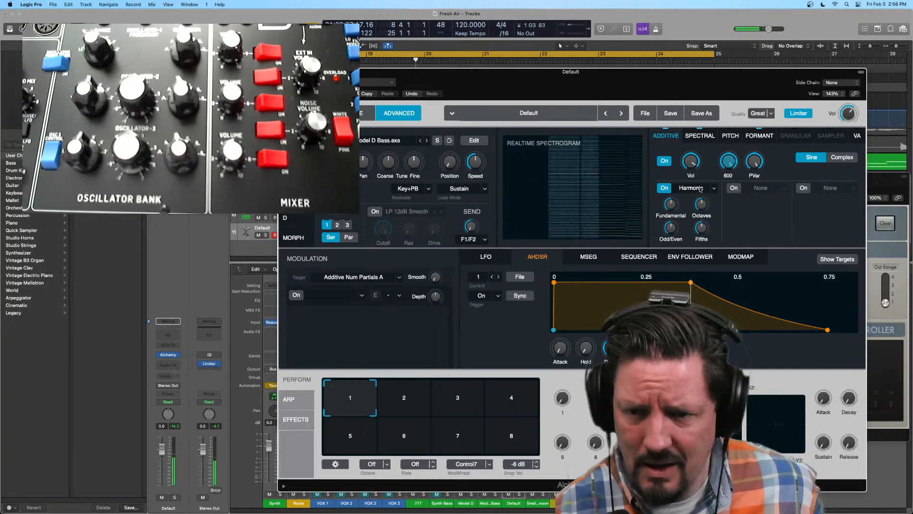
left_click_drag(671, 203, 698, 163)
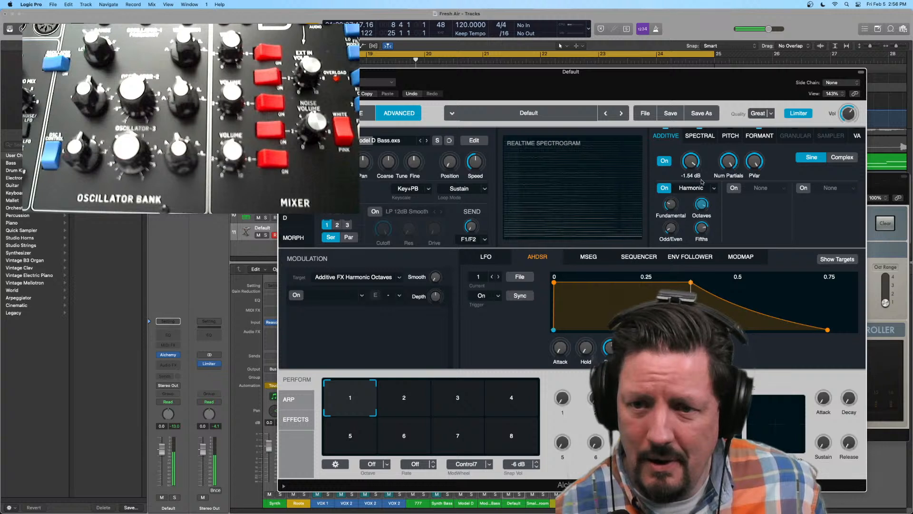
Change source A's additive effect to Saw+Noise, adjust its noise amount, and set the number of partials to 52 with sine oscillators.
left_click(714, 188)
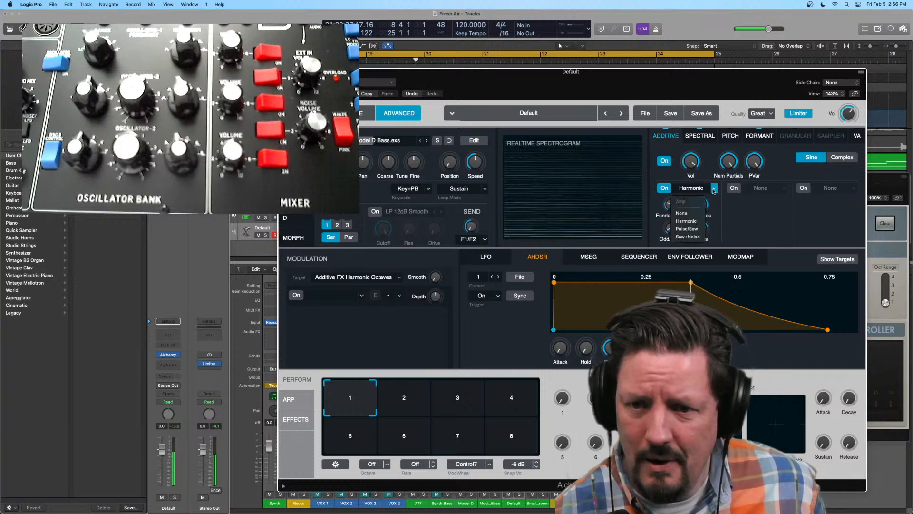
left_click(696, 237)
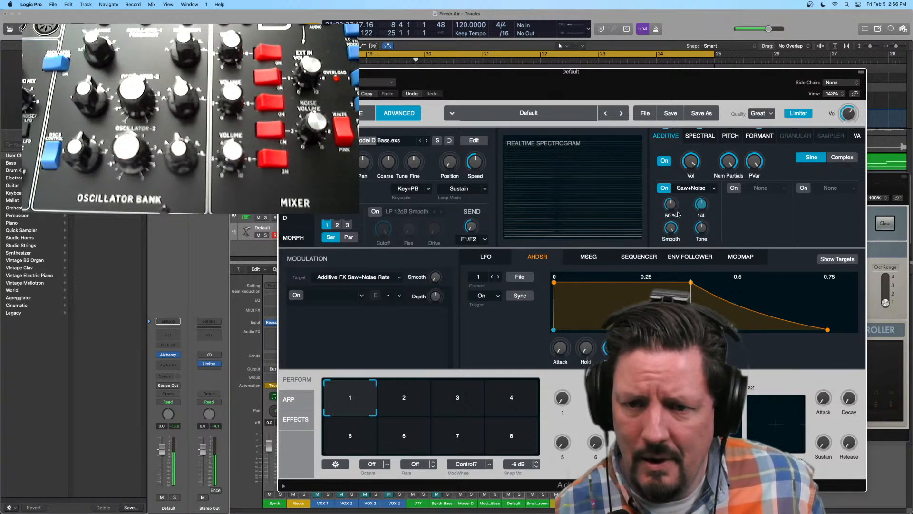
left_click_drag(671, 204, 670, 164)
left_click_drag(728, 162, 727, 218)
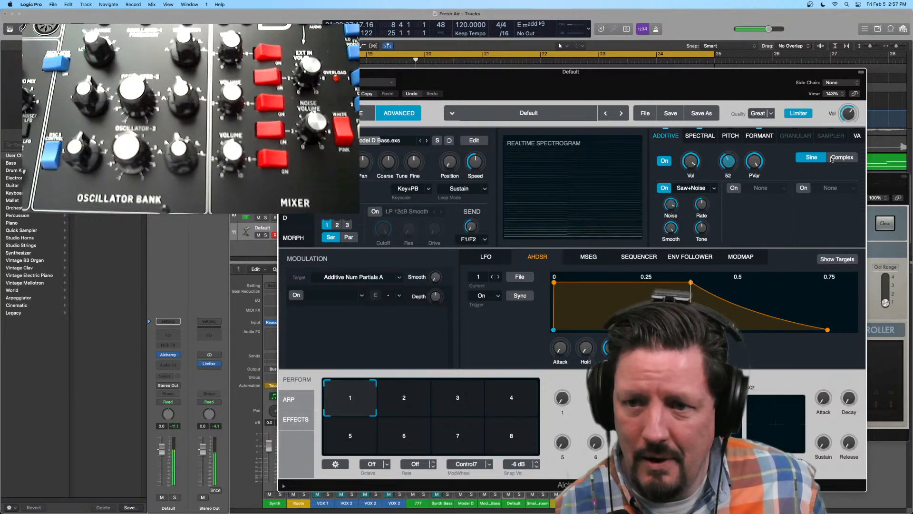
left_click(845, 158)
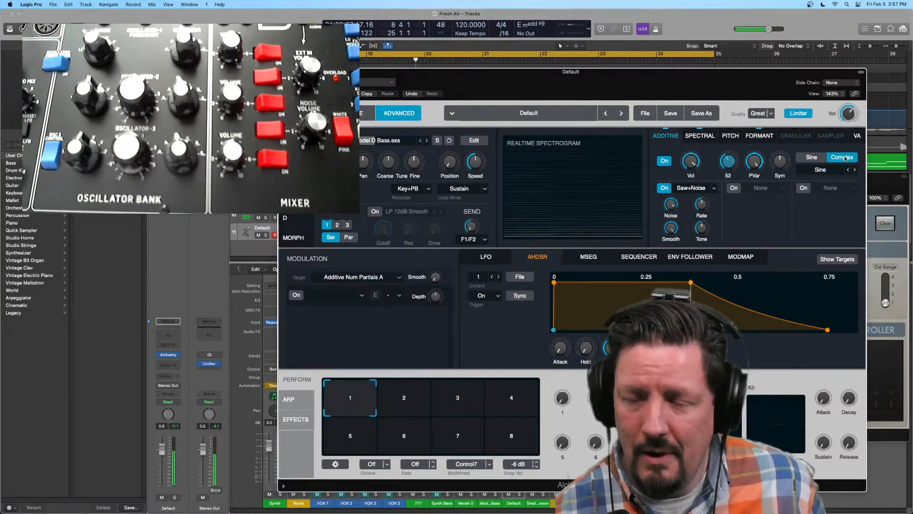
left_click(812, 157)
left_click(698, 166)
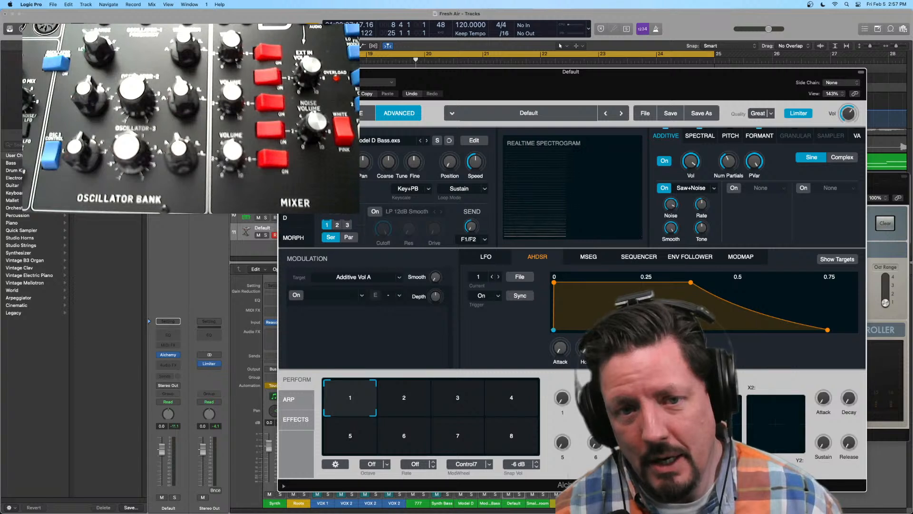
Import Model D Bass.exs into source B using the Sampler analysis mode.
left_click(287, 179)
left_click(365, 143)
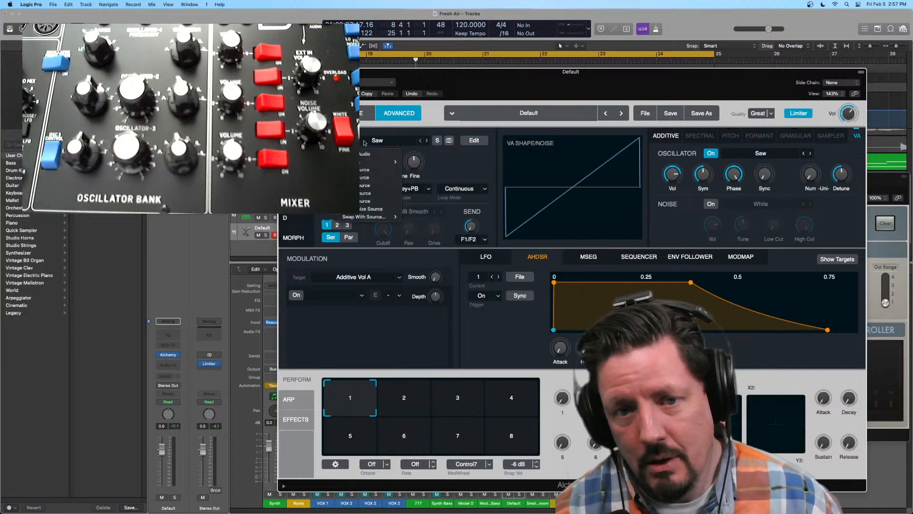
left_click(368, 152)
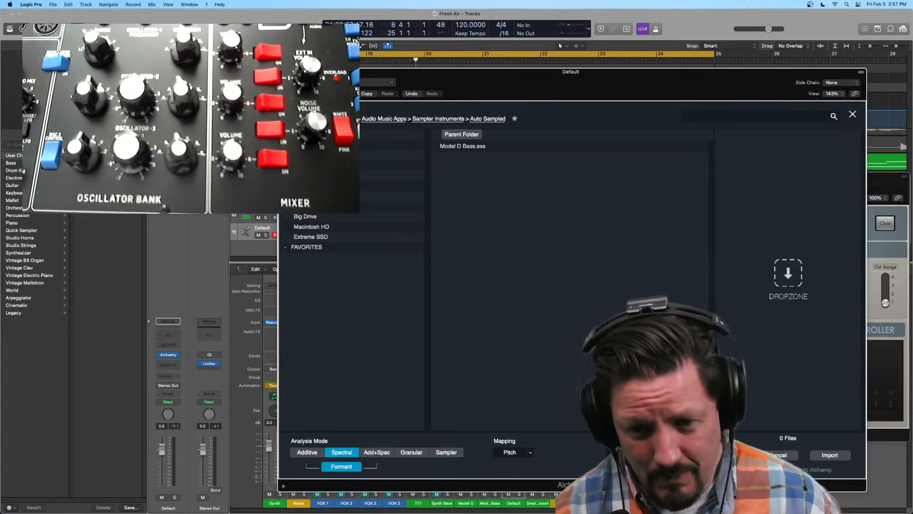
left_click(447, 453)
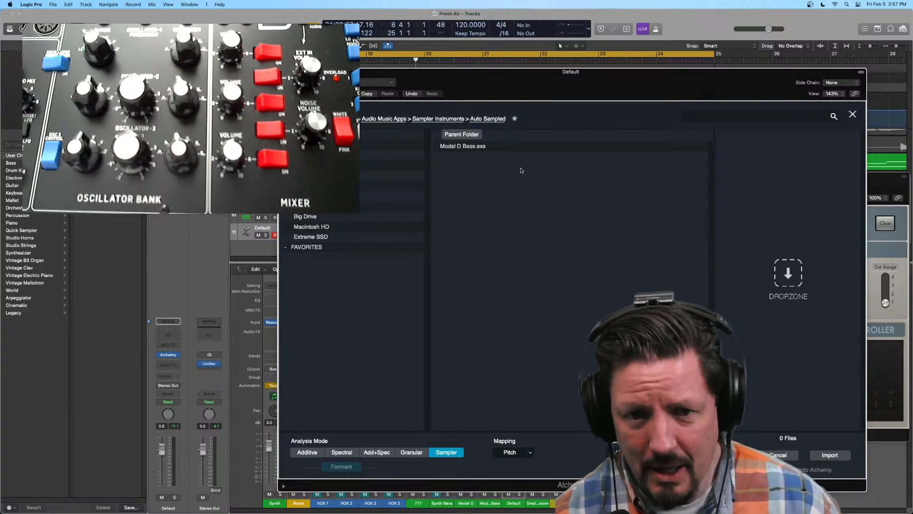
left_click(479, 148)
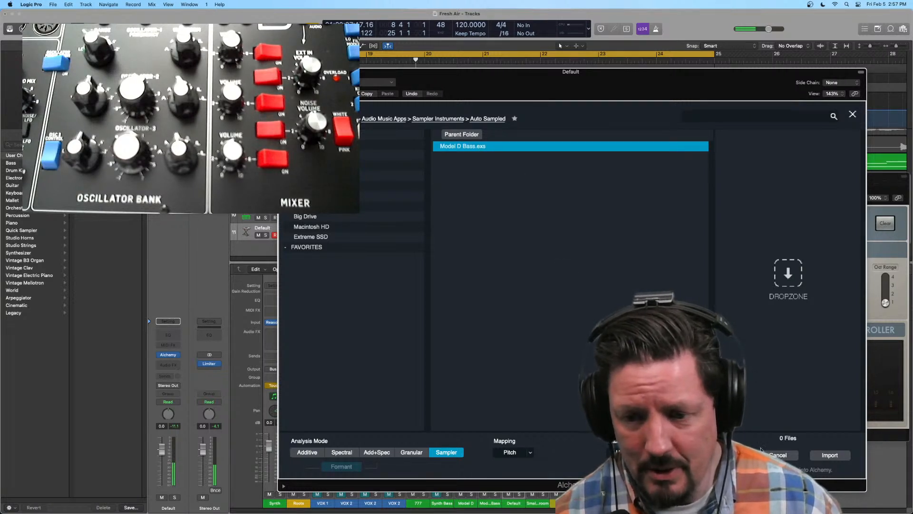
left_click(826, 456)
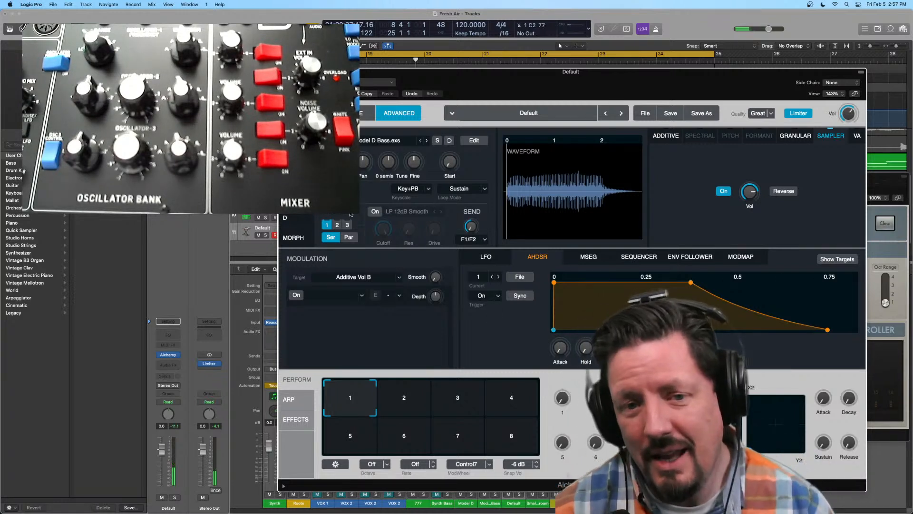
Turn on filter 1 for source B with the LP 24dB Rich type and lower its cutoff to 783 Hz.
left_click(374, 211)
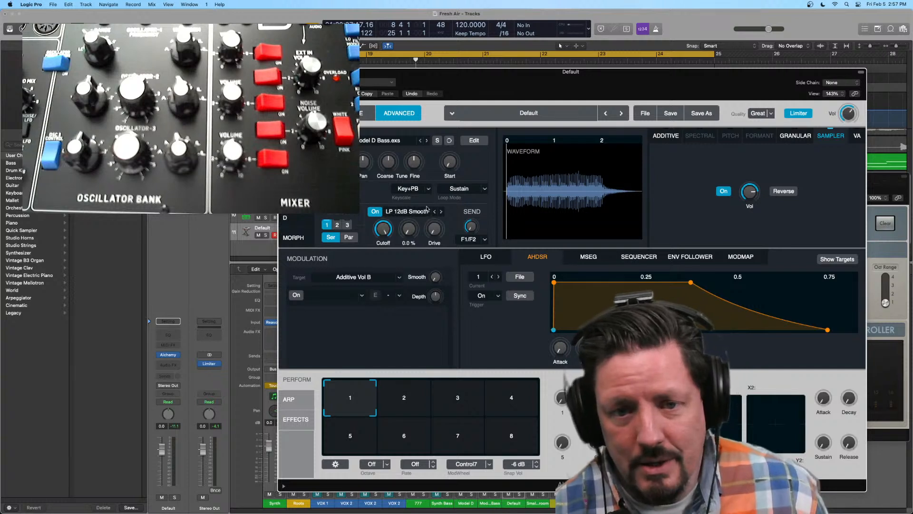
left_click(419, 212)
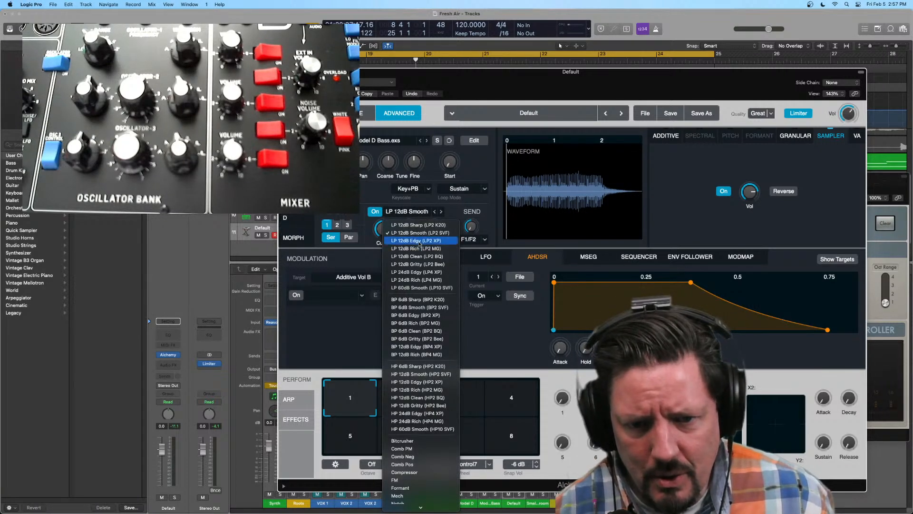
left_click(436, 281)
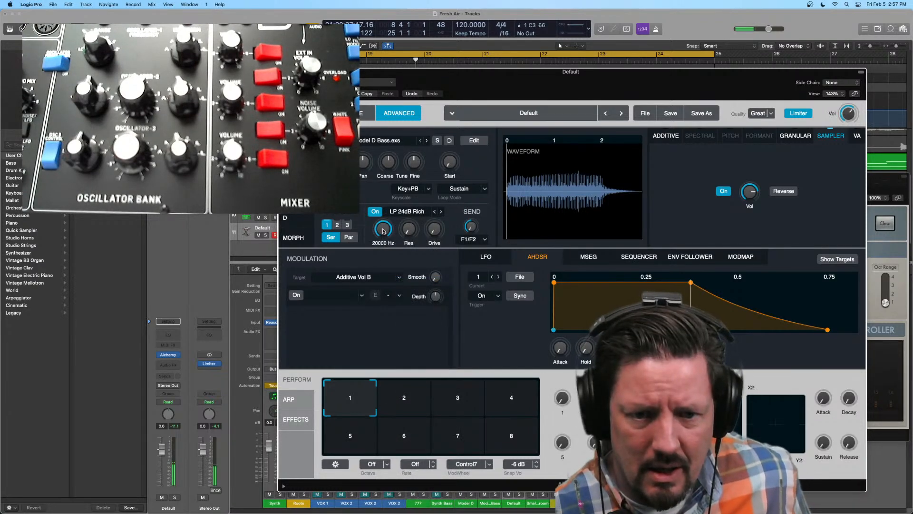
left_click_drag(384, 231, 385, 275)
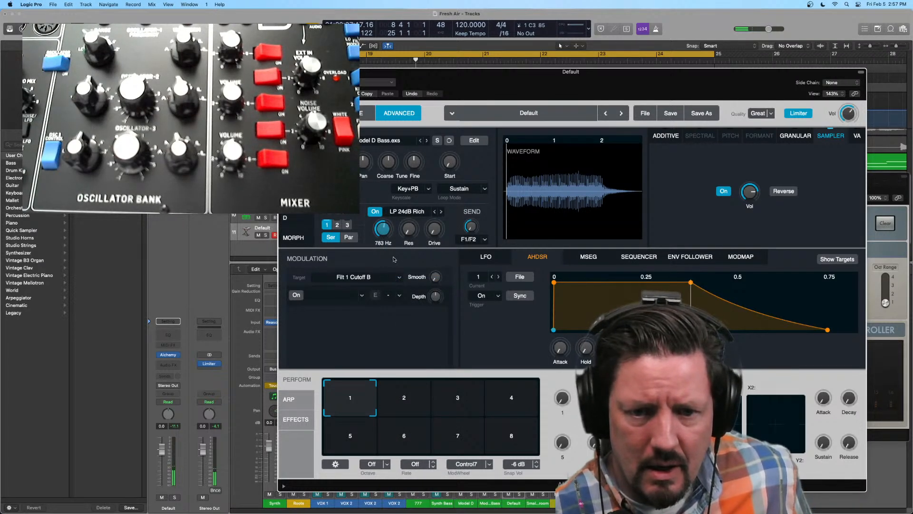
Raise the resonance and drive of source B's filter 1, and fine-tune its cutoff.
left_click_drag(409, 231, 395, 156)
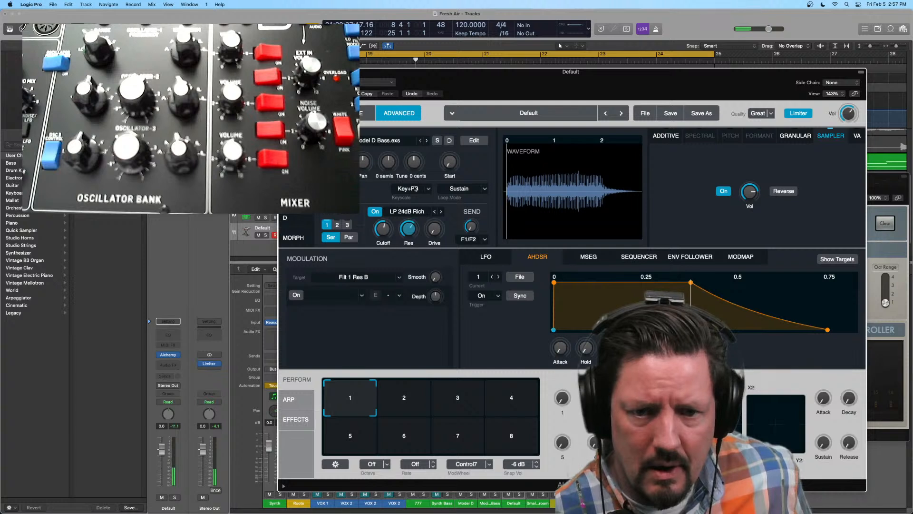
left_click(433, 228)
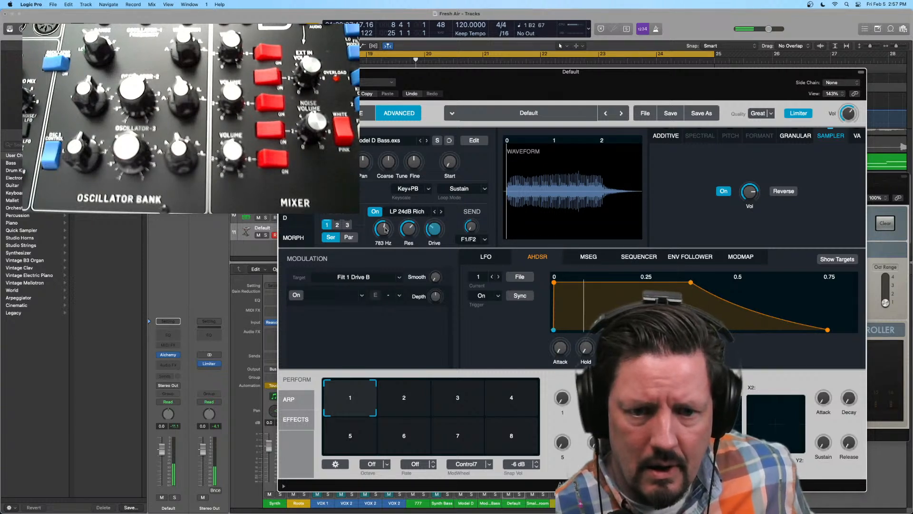
scroll(385, 230, "down", 2)
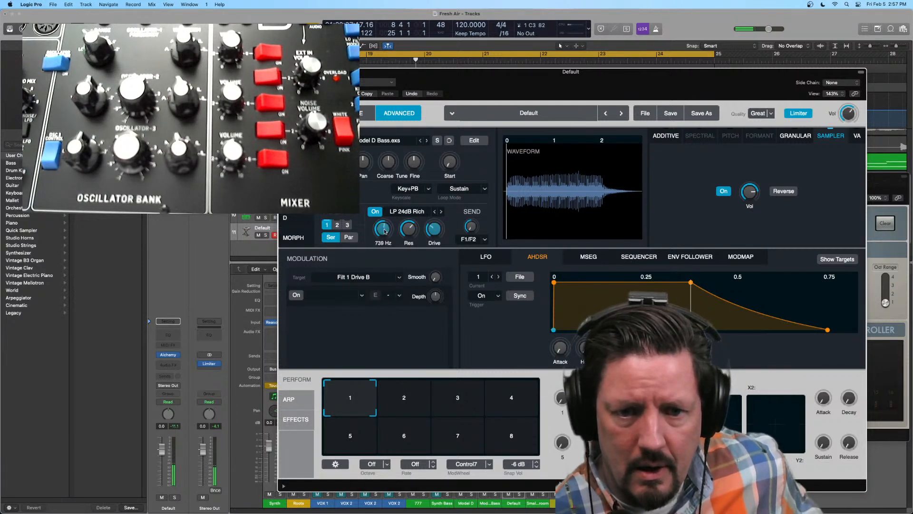
mouse_move(386, 231)
left_mouse_down()
mouse_move(380, 179)
mouse_move(383, 228)
left_mouse_up()
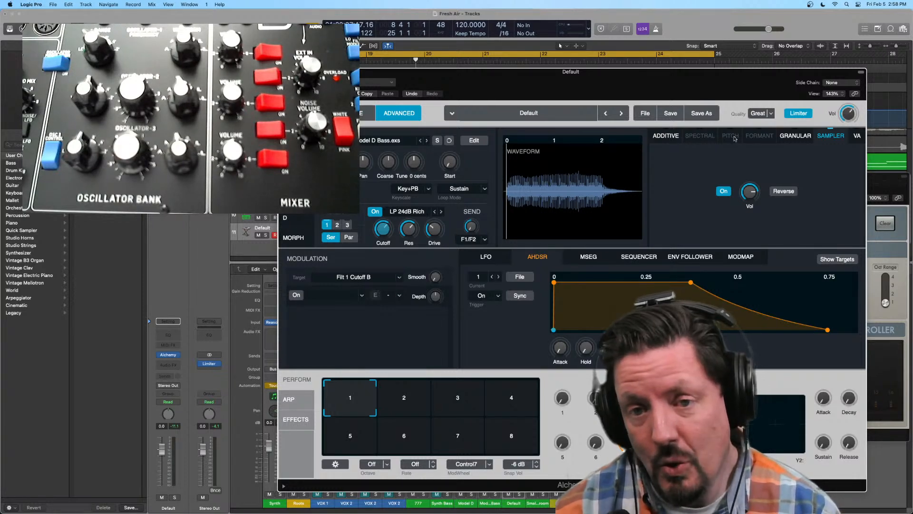
left_click_drag(575, 84, 601, 89)
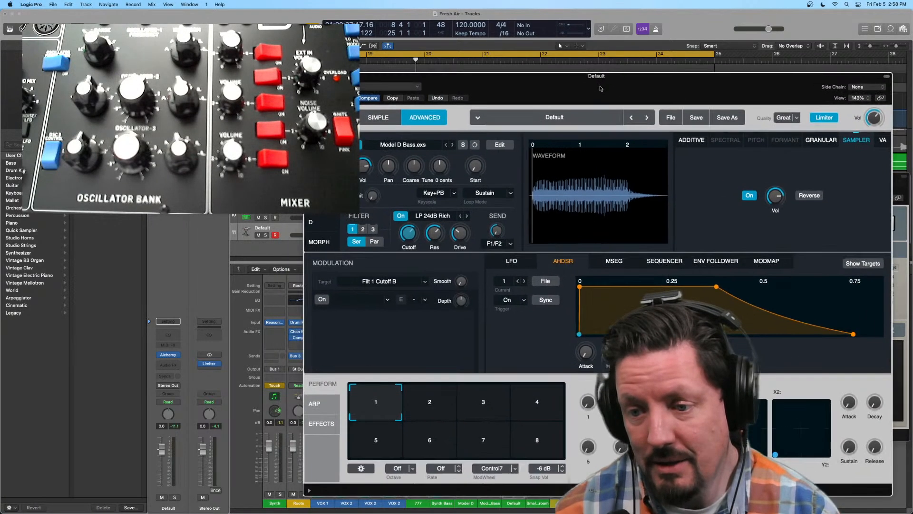